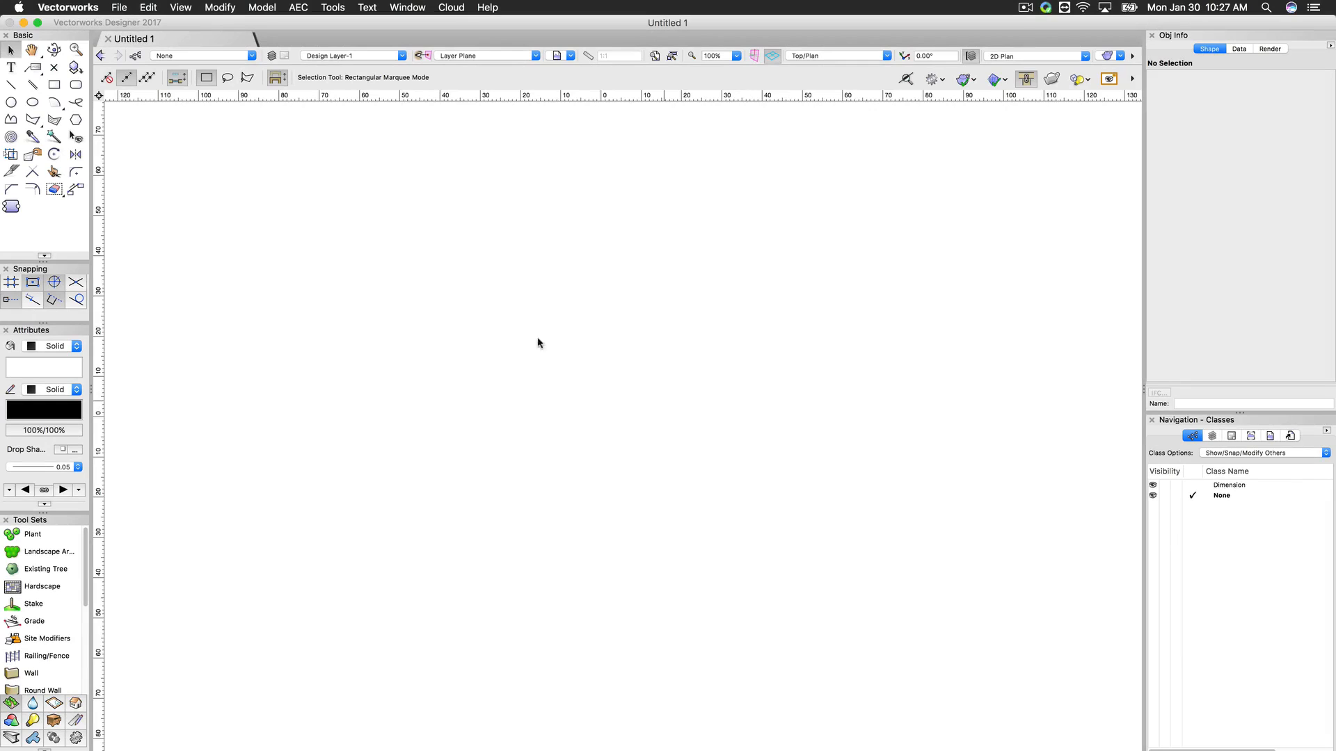
Step: Look through the basic tools, the Building Shell and Dims/Notes tool sets, and the available menus of the current workspace
click(54, 136)
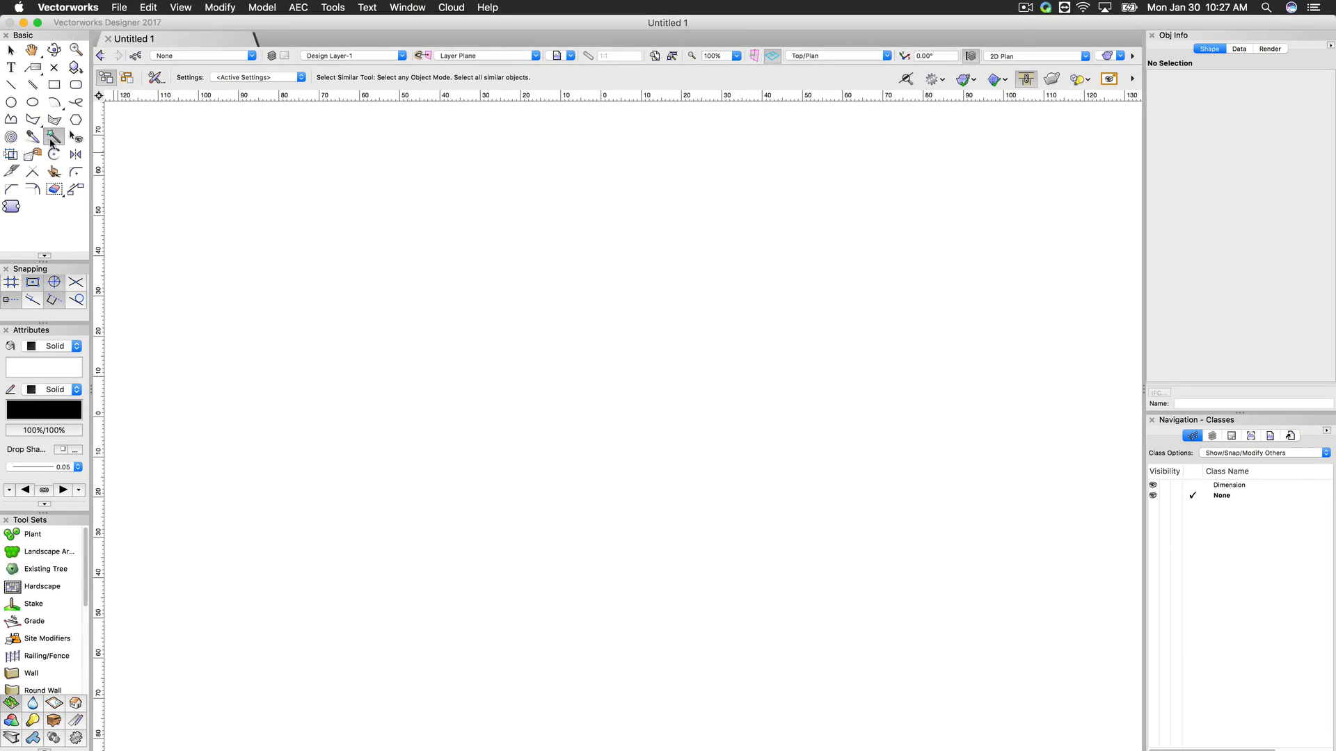
click(33, 704)
click(53, 703)
click(76, 704)
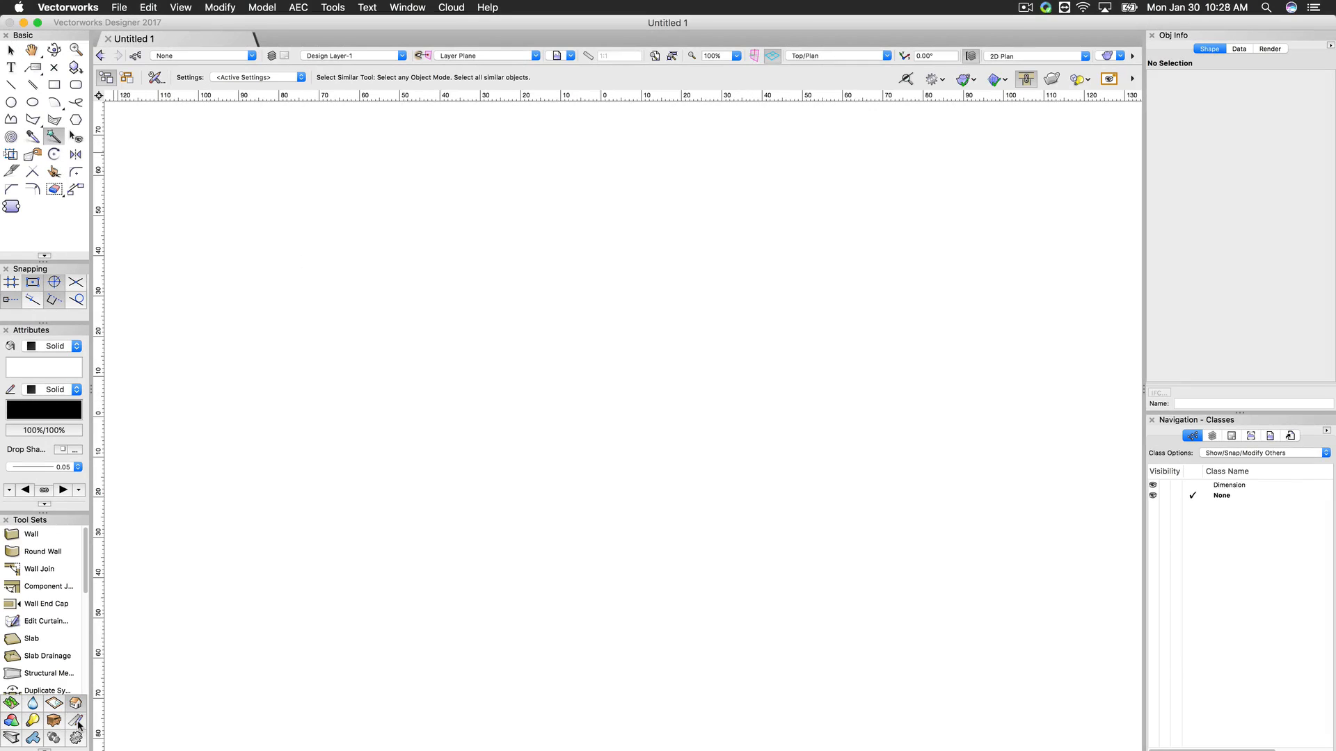
click(75, 721)
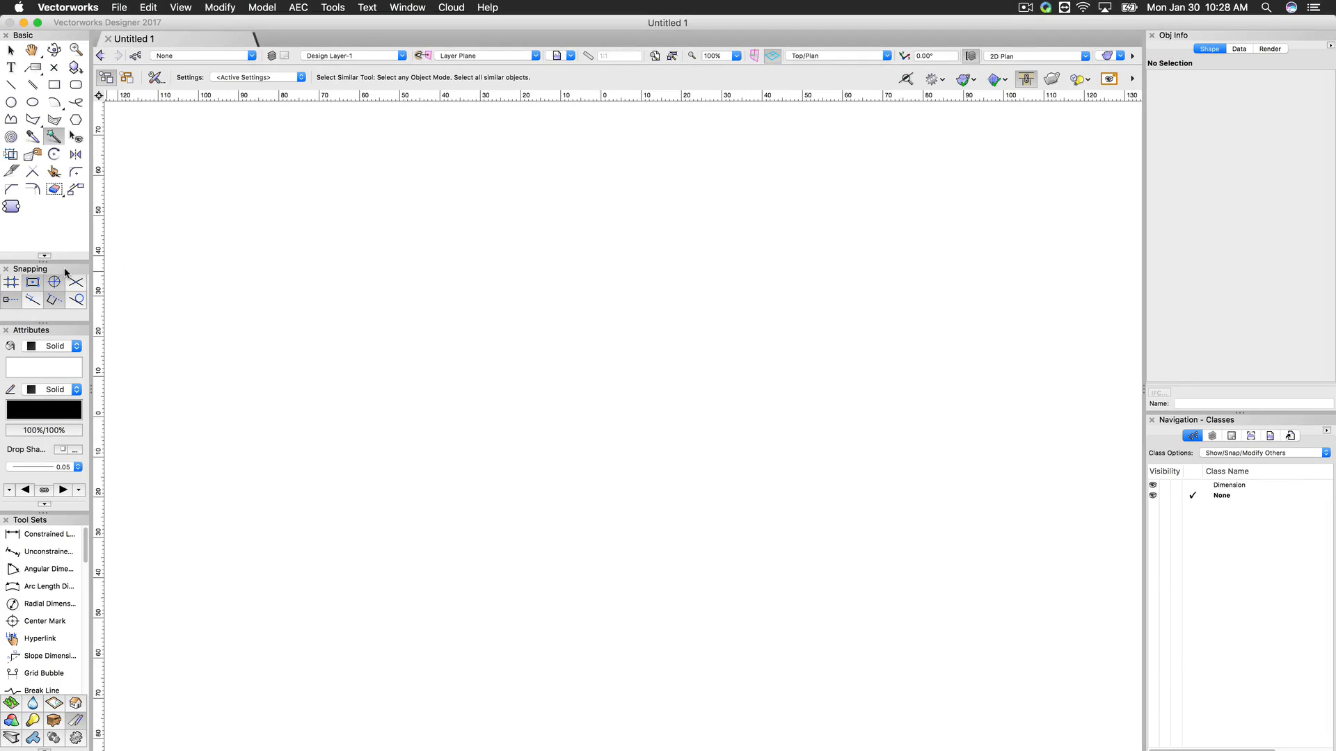
click(149, 7)
mouse_move(281, 7)
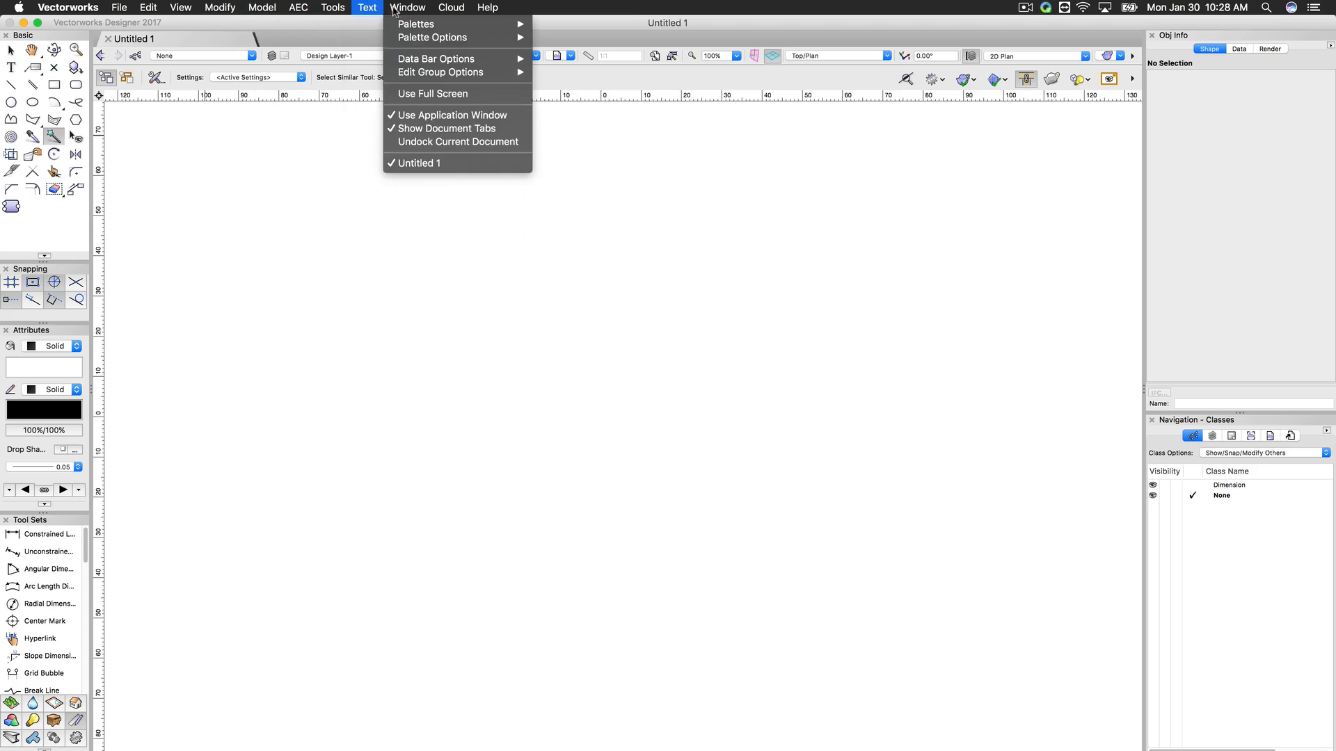
click(821, 151)
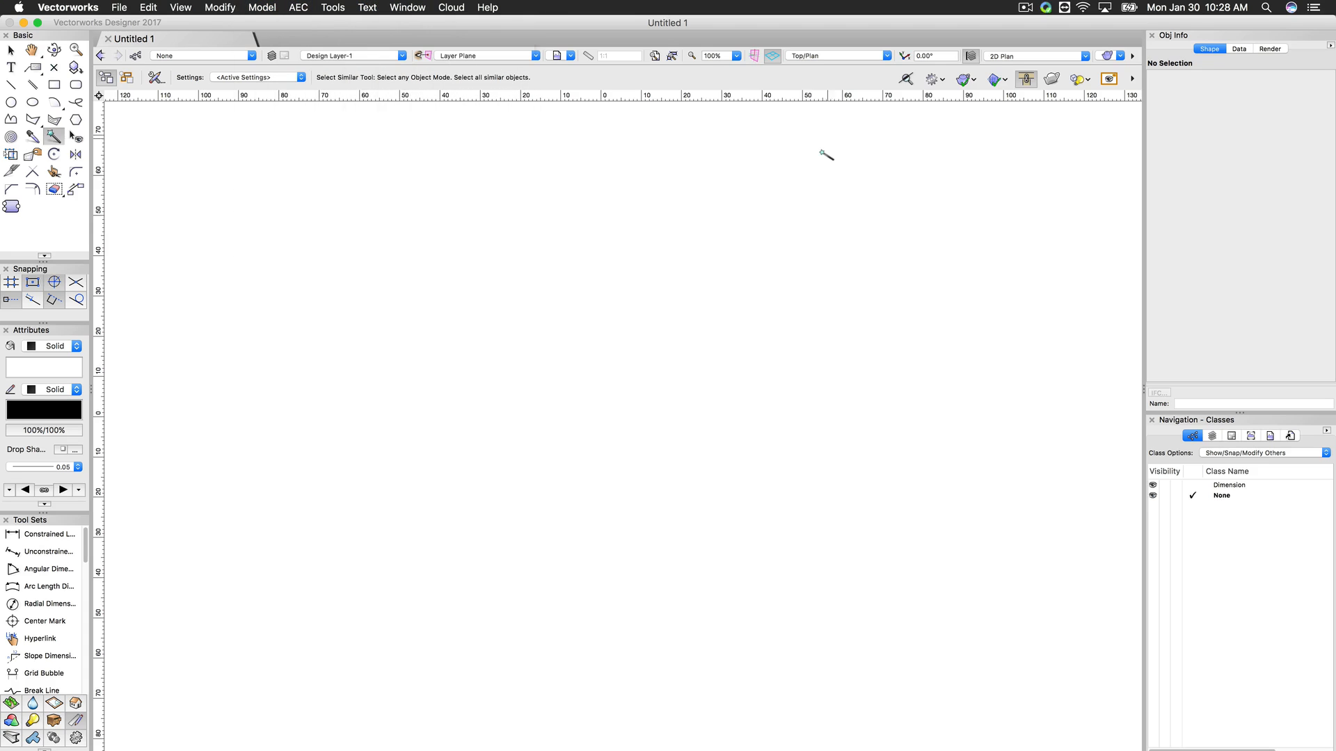
click(1132, 78)
click(1110, 128)
key(x)
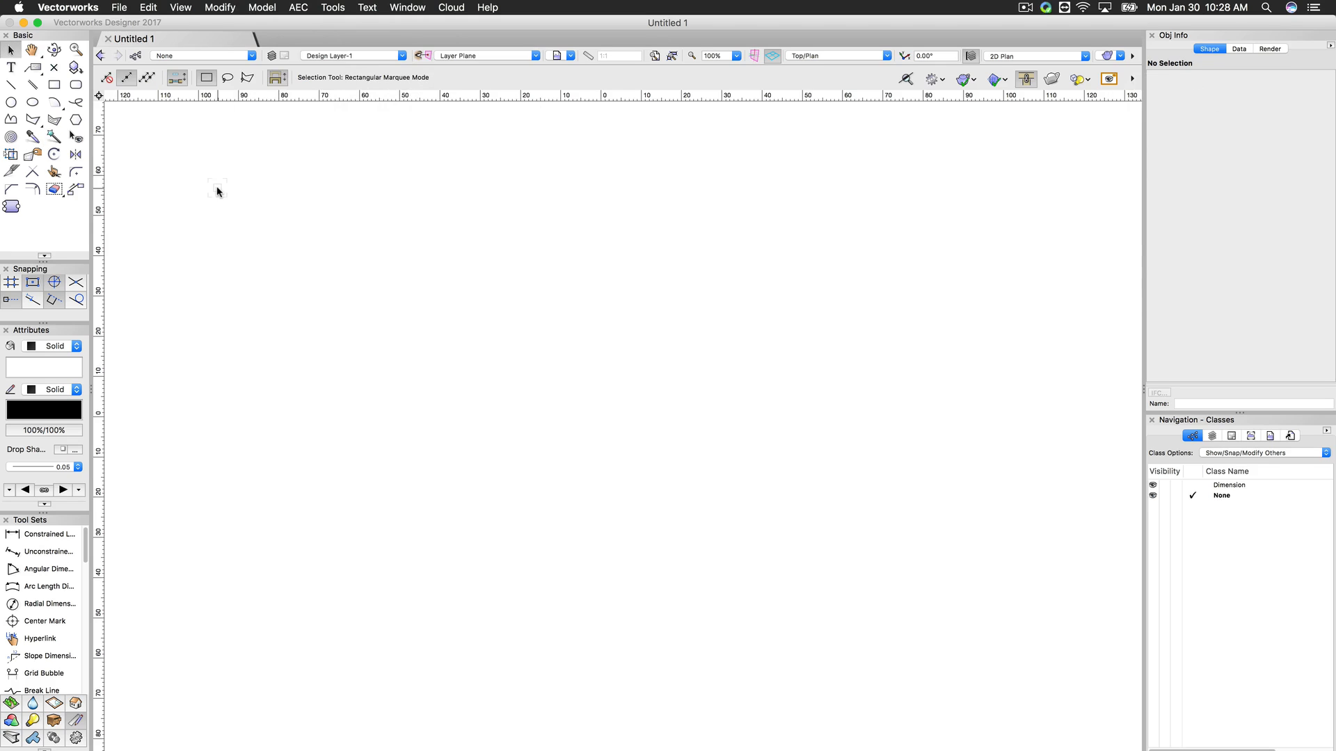
click(333, 8)
mouse_move(369, 334)
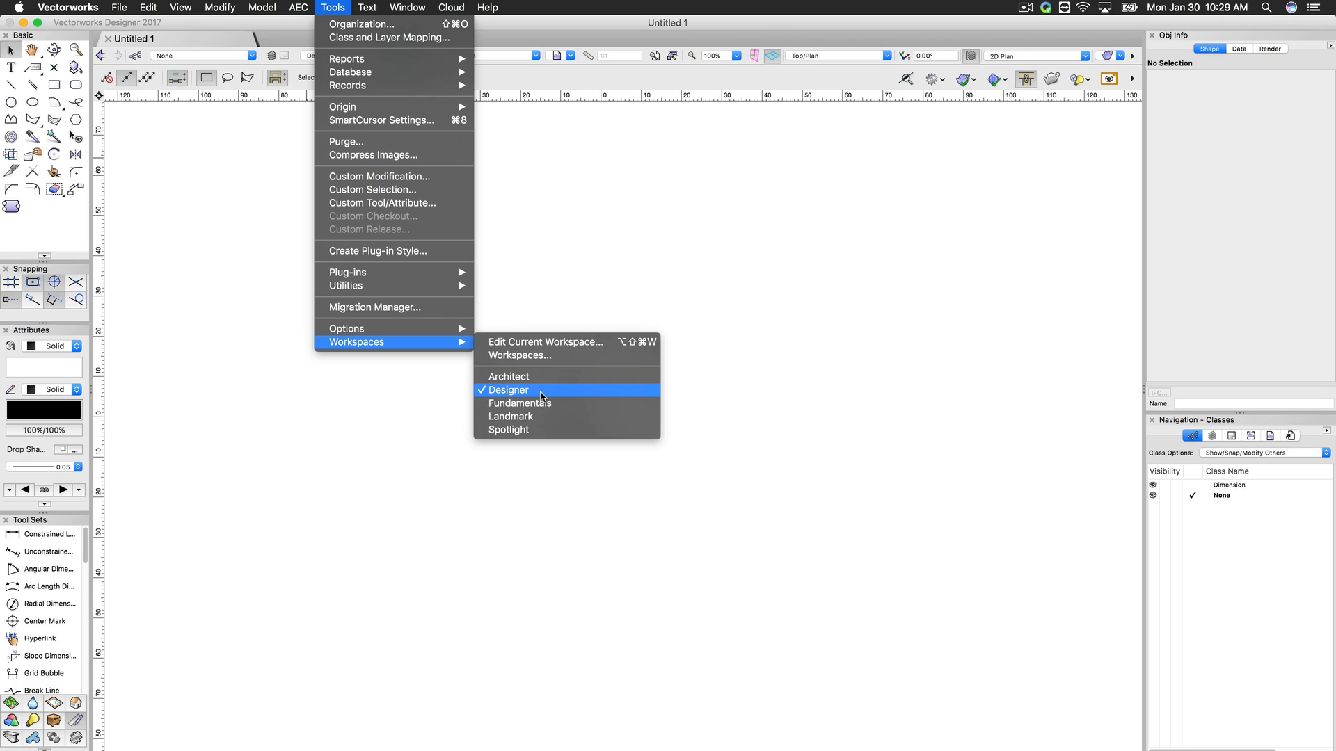
click(568, 342)
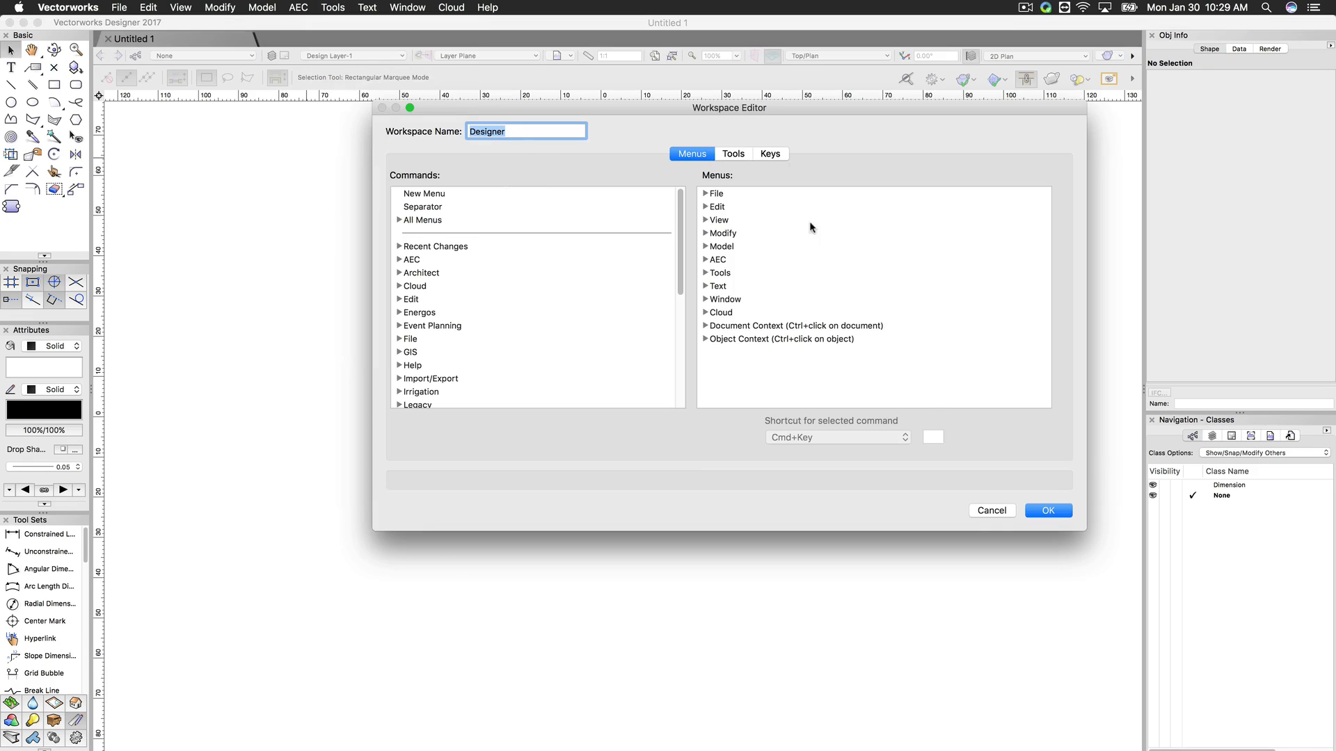
click(993, 511)
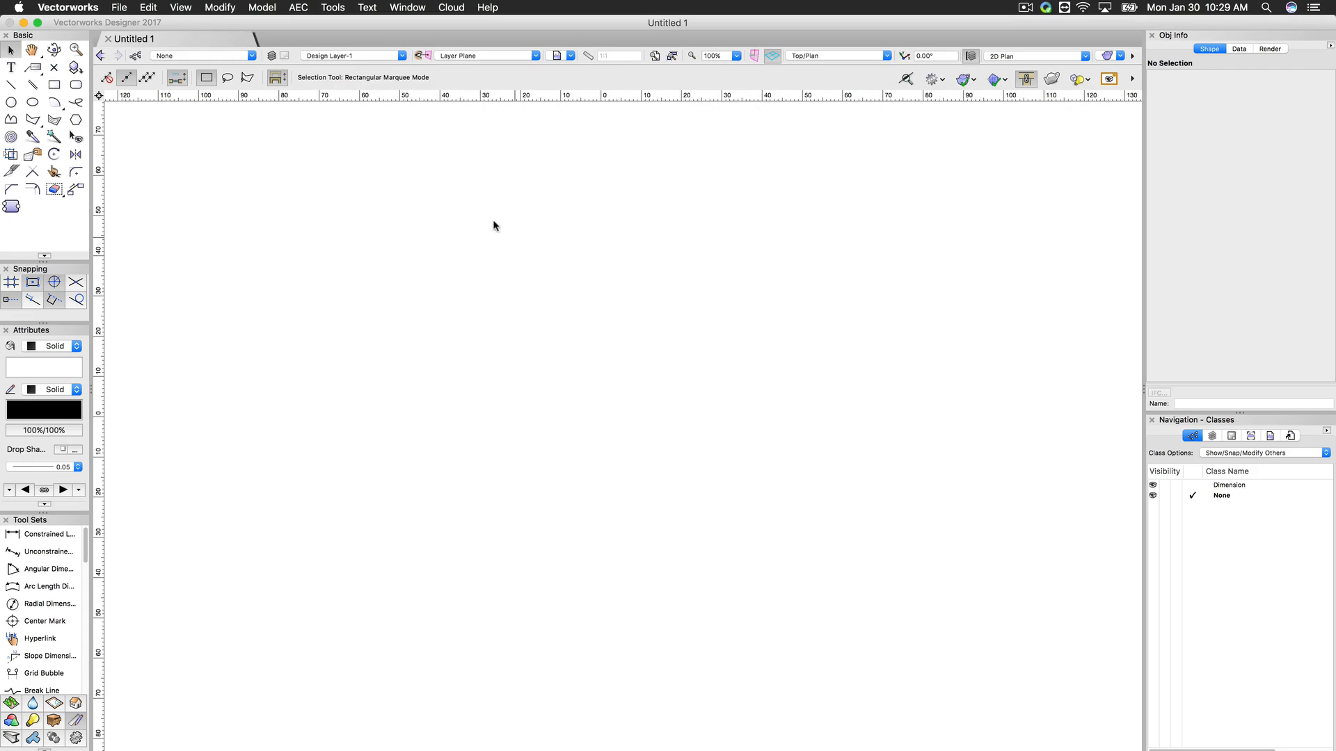
Step: Create a new blank workspace named Untitled Workspace and make it the active workspace
click(333, 8)
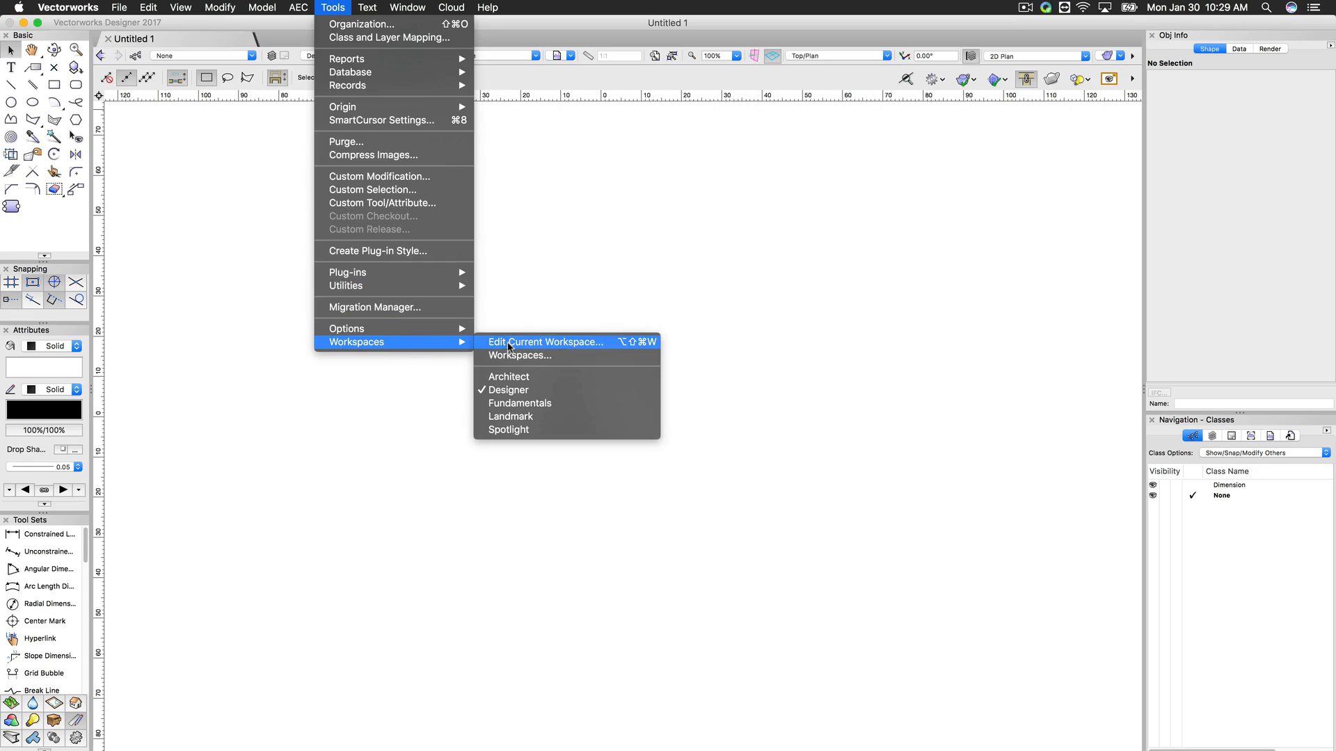
click(550, 356)
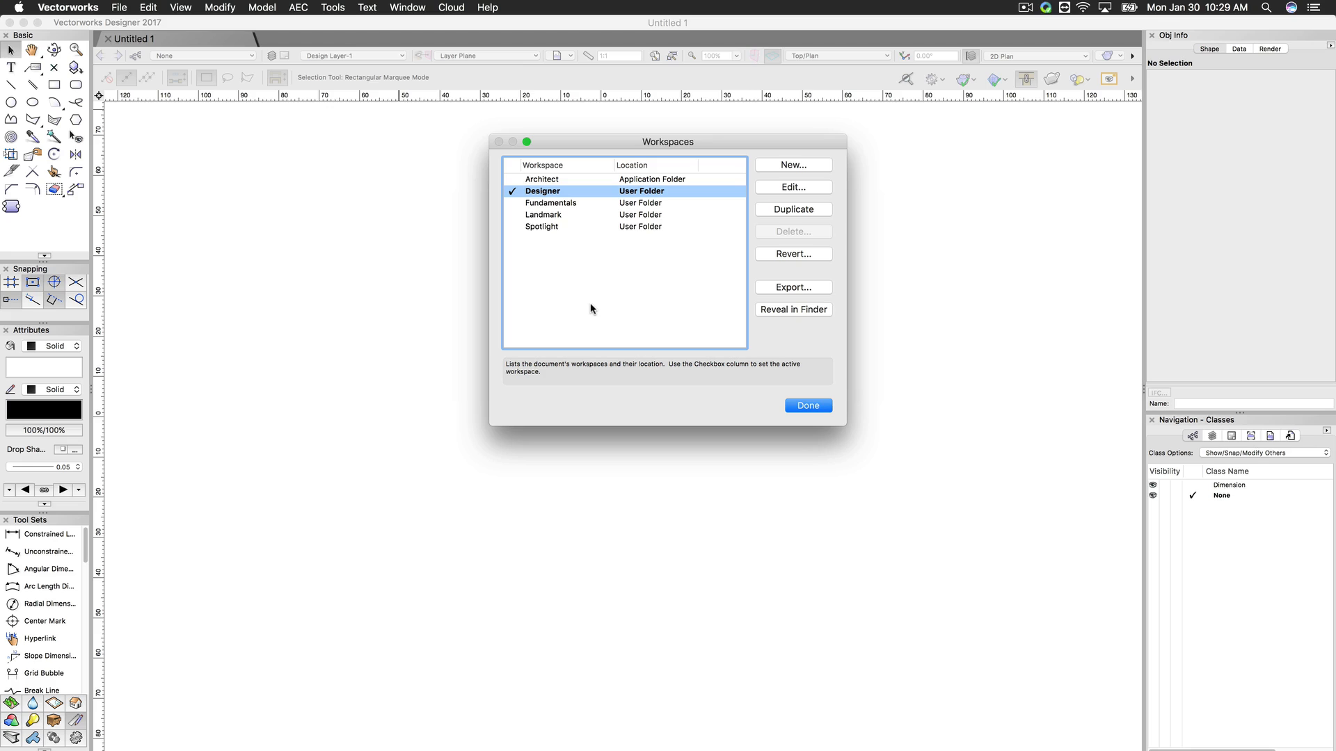
click(768, 164)
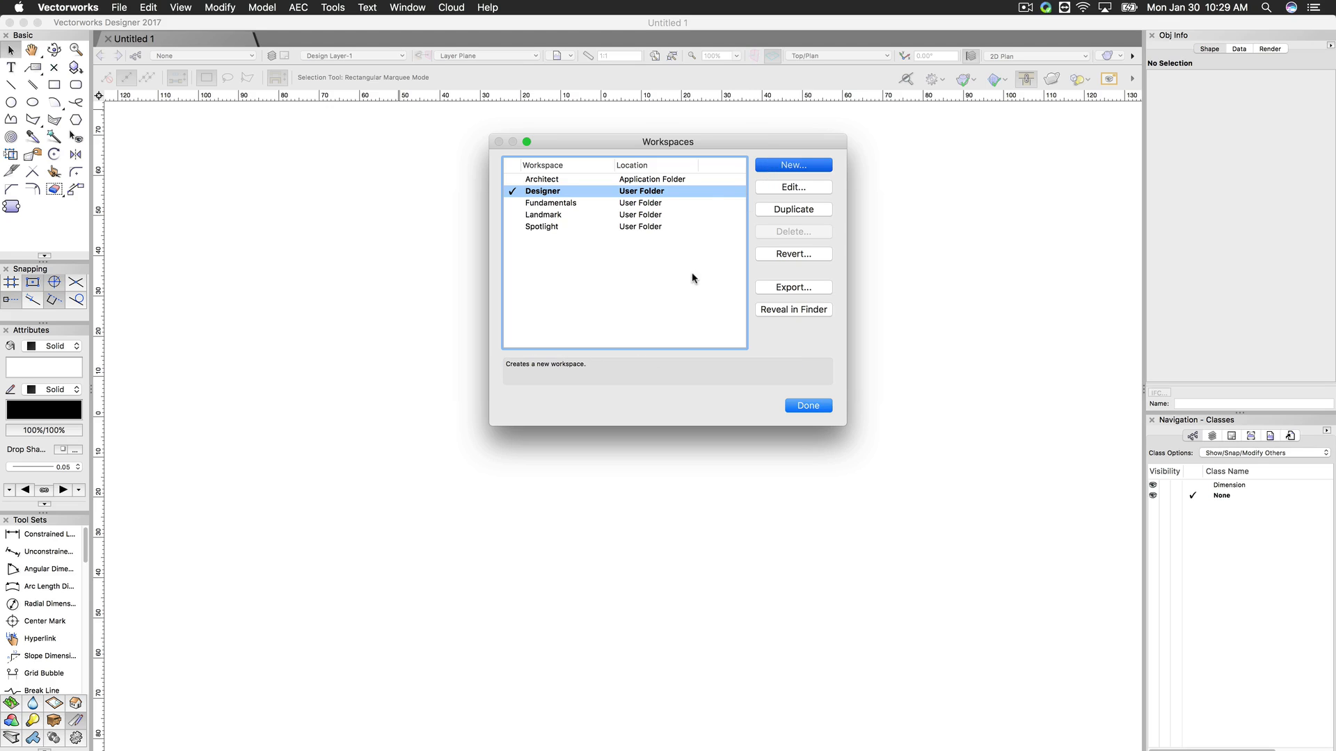
click(1044, 515)
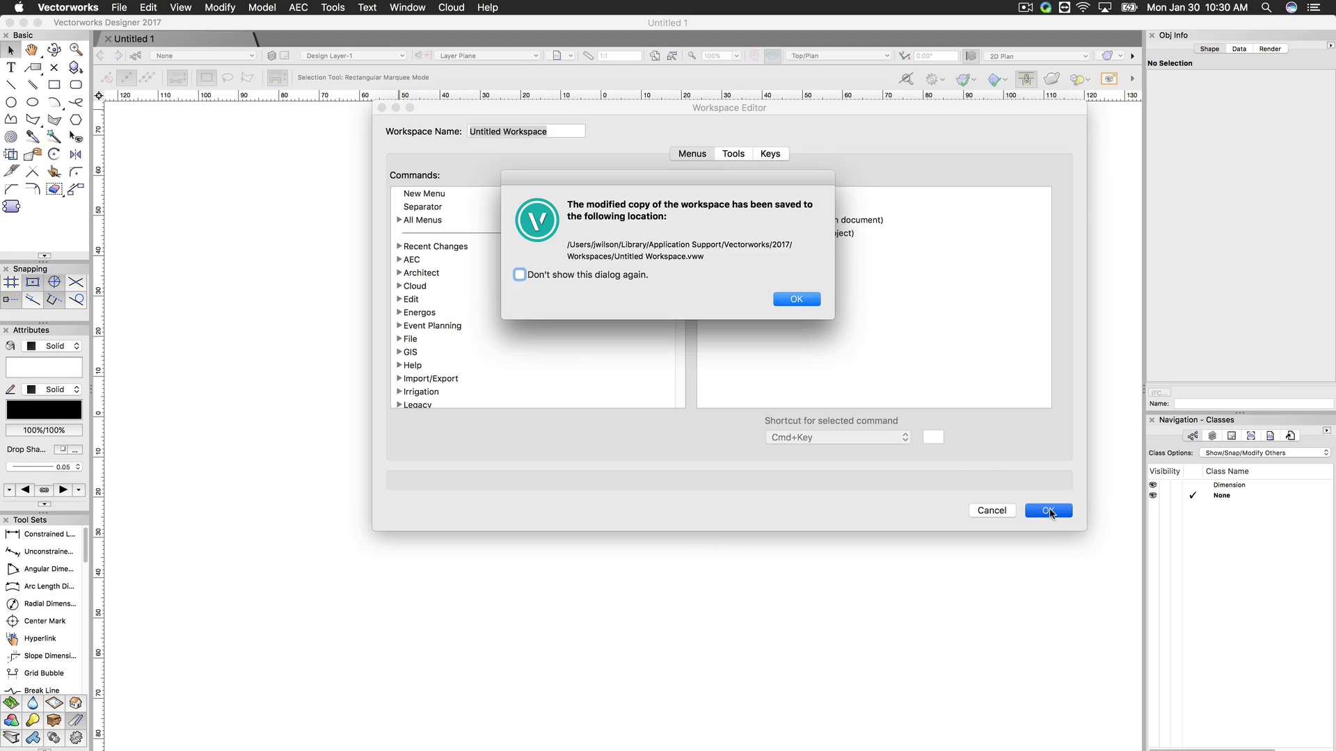
click(795, 299)
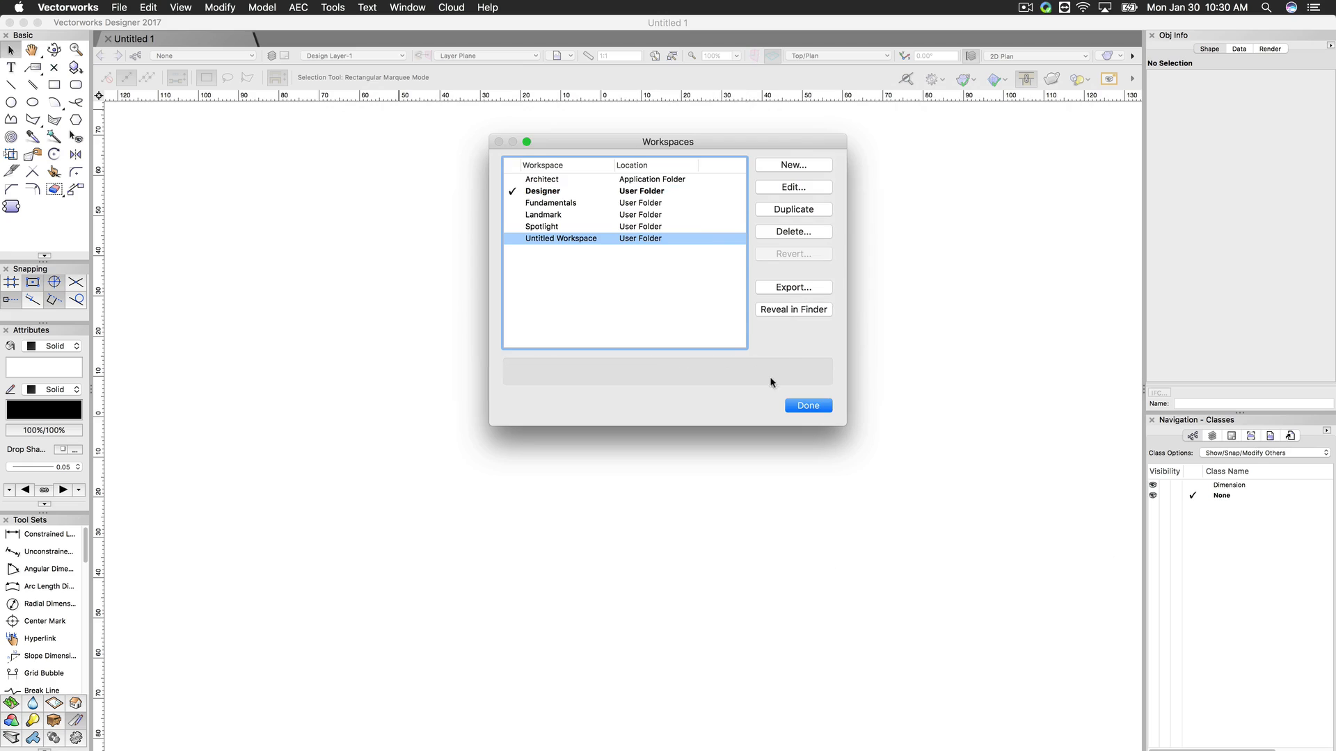
click(512, 239)
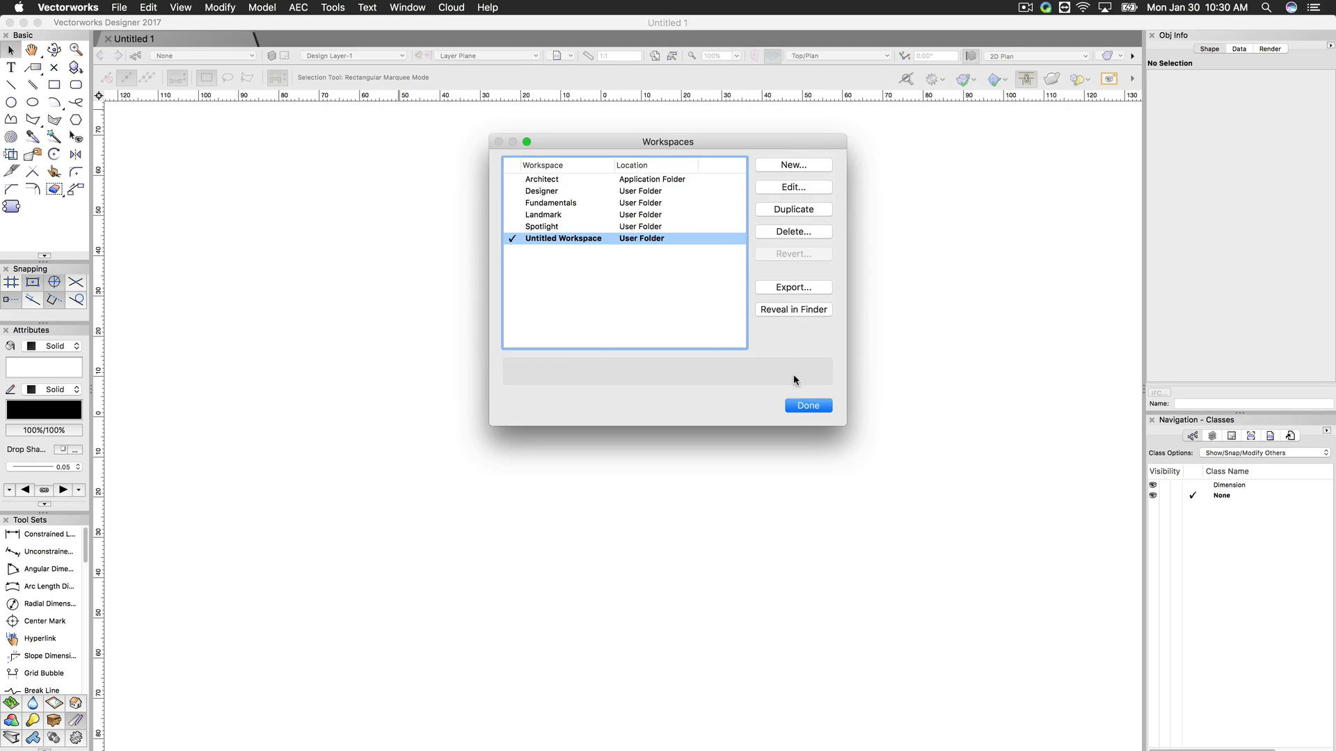
click(801, 408)
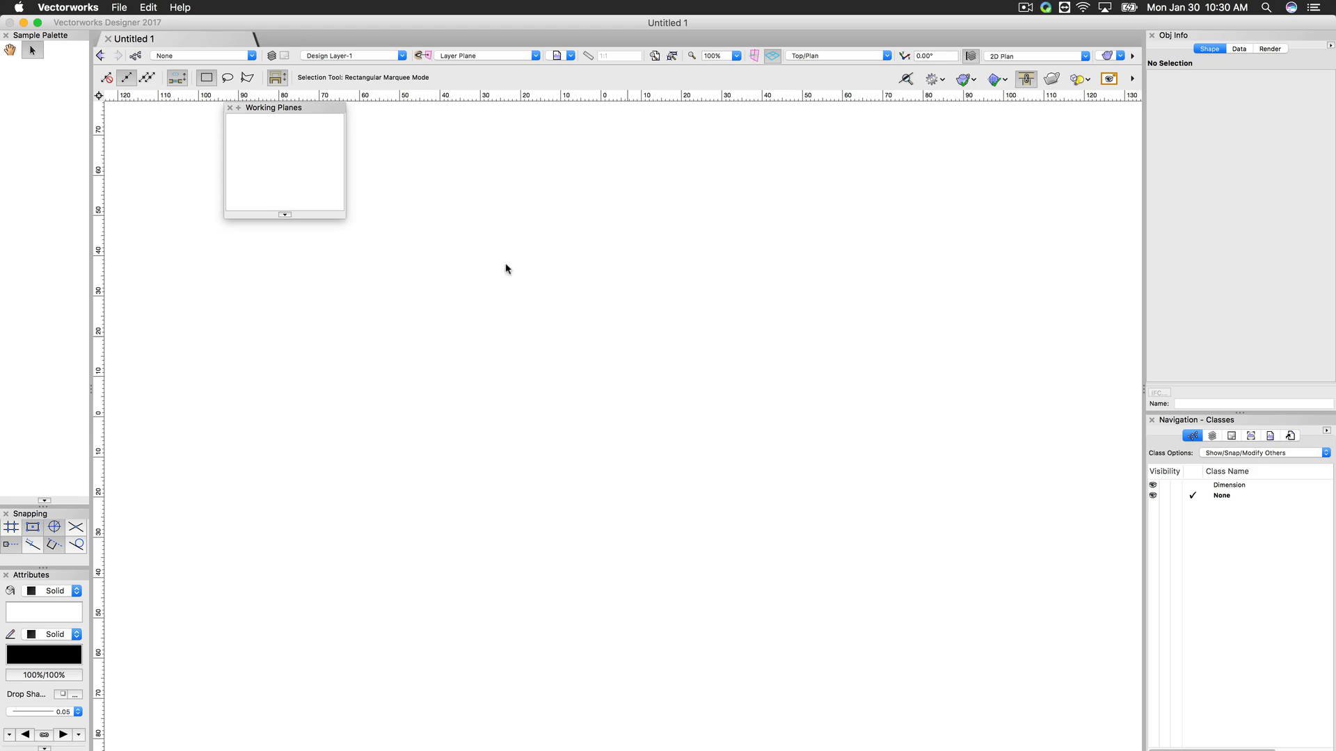
Step: Switch the active workspace back to Designer
click(120, 9)
mouse_move(132, 25)
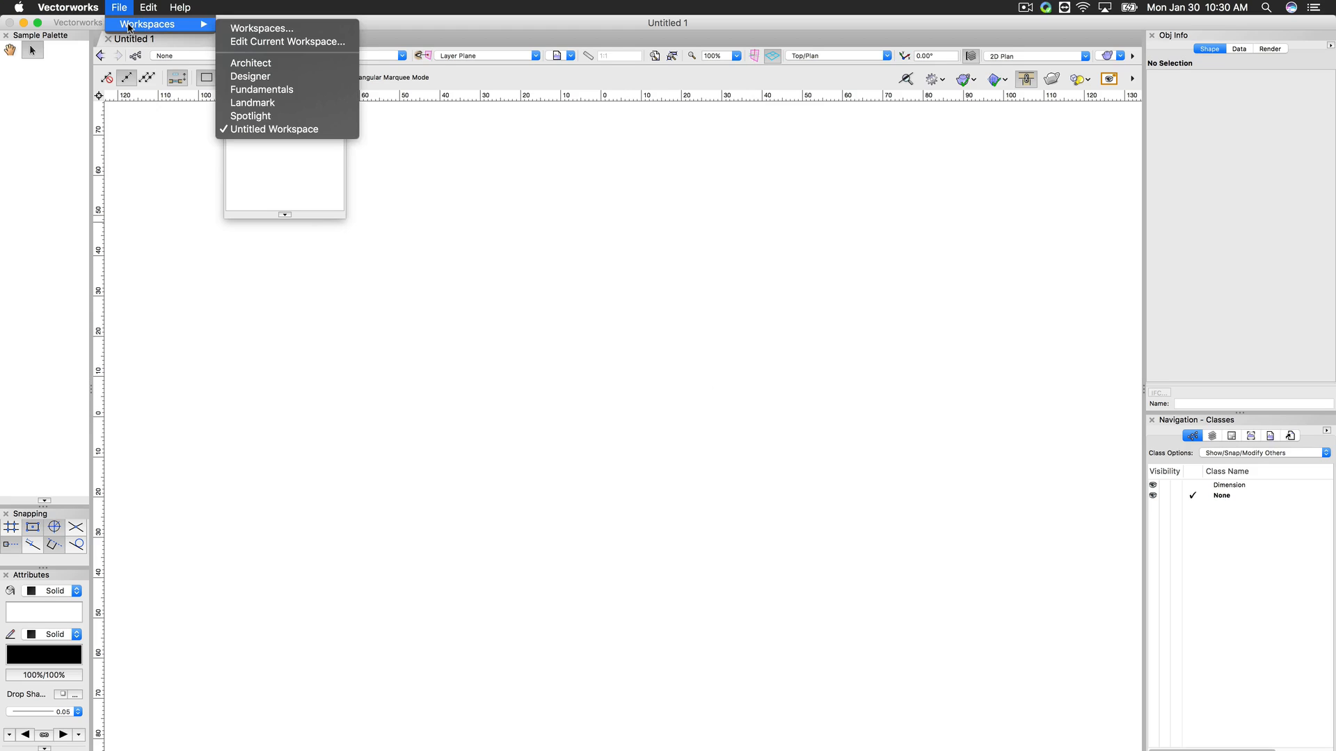
click(264, 77)
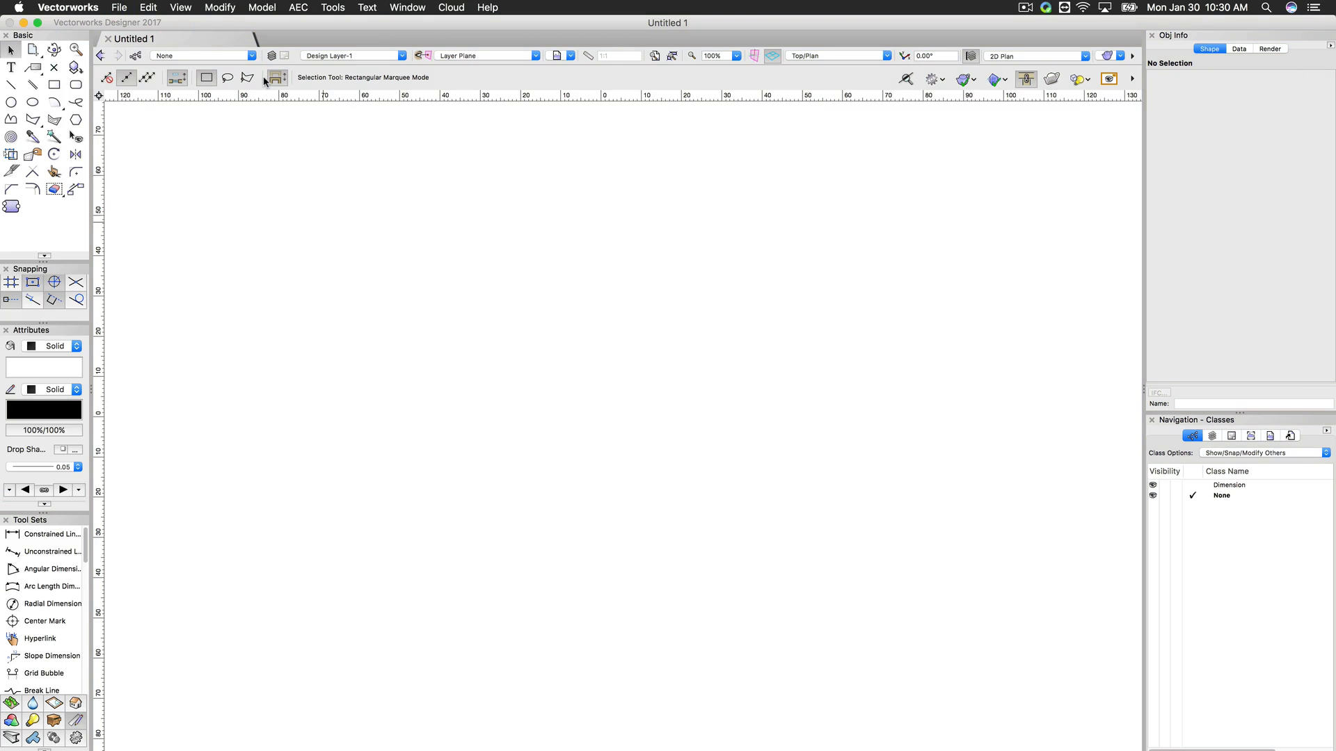
Step: Open the current Designer workspace for editing and name the edited copy Designer Customized
click(333, 8)
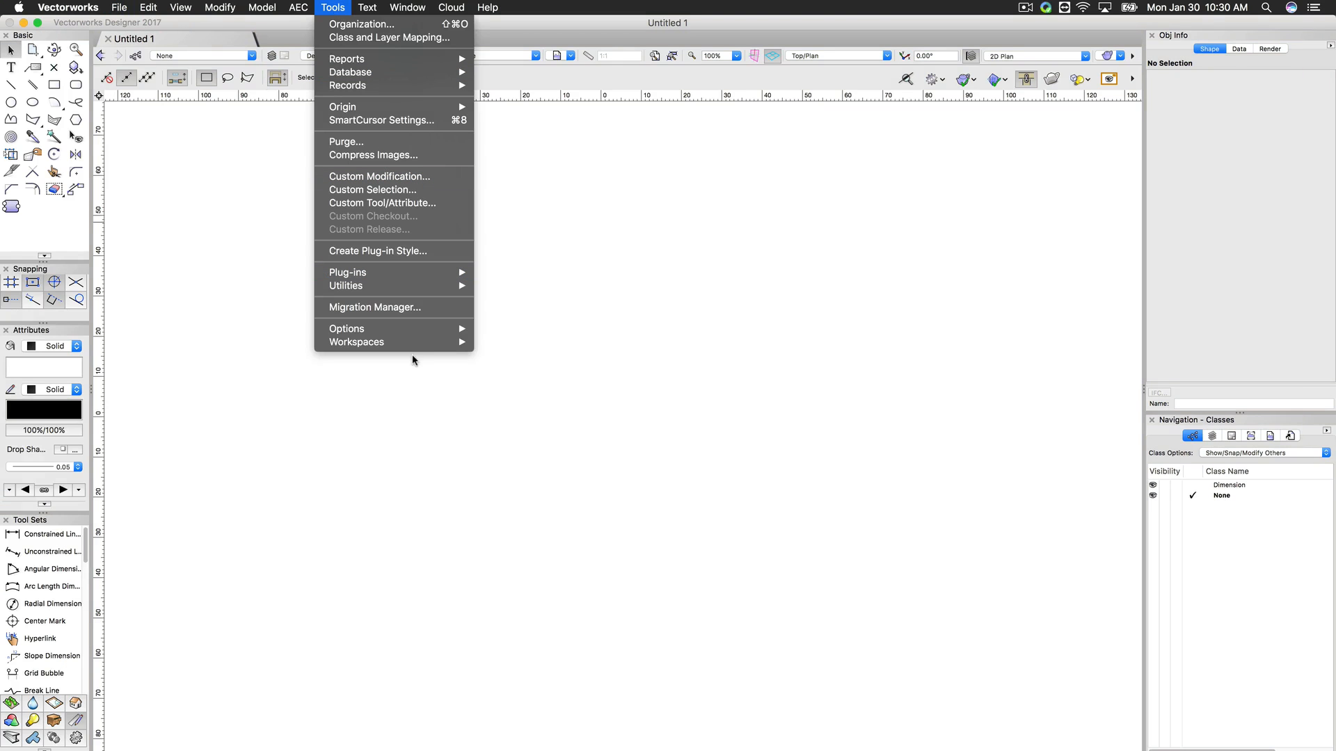
mouse_move(415, 348)
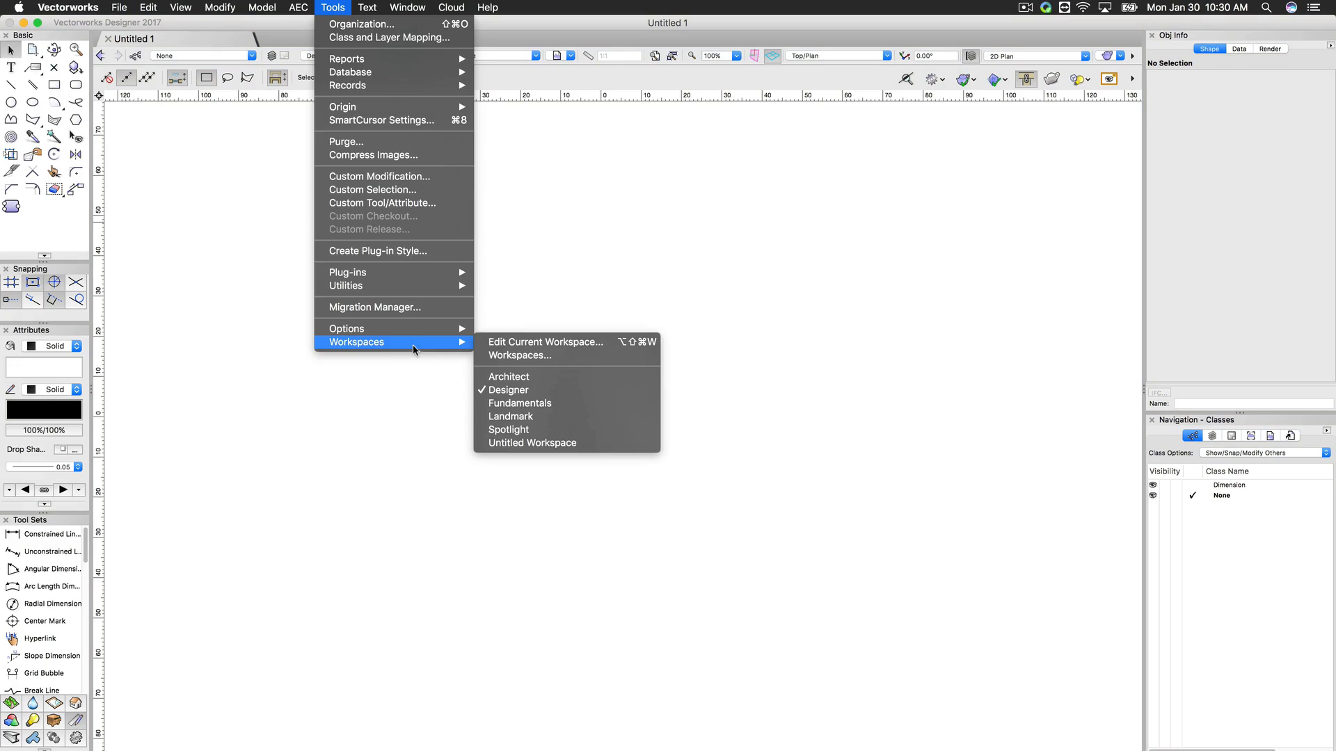
click(535, 343)
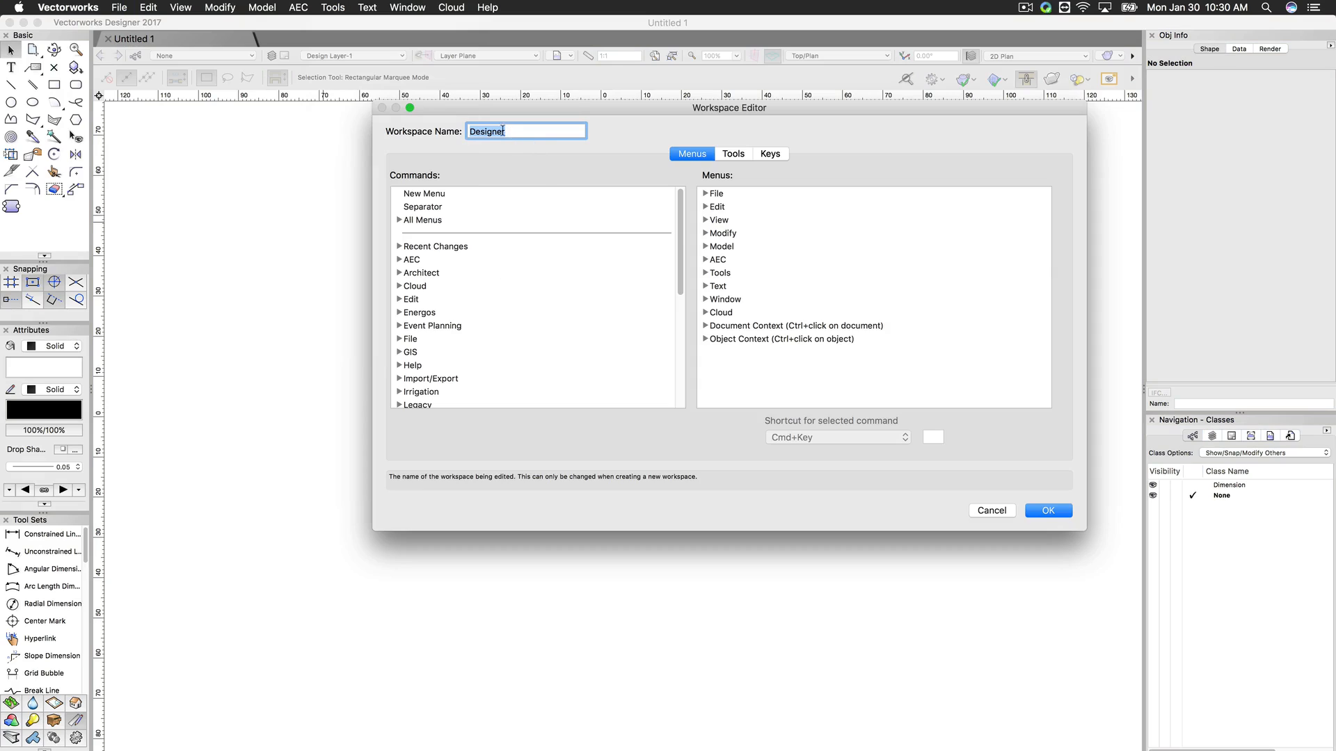
click(527, 131)
text(Customized)
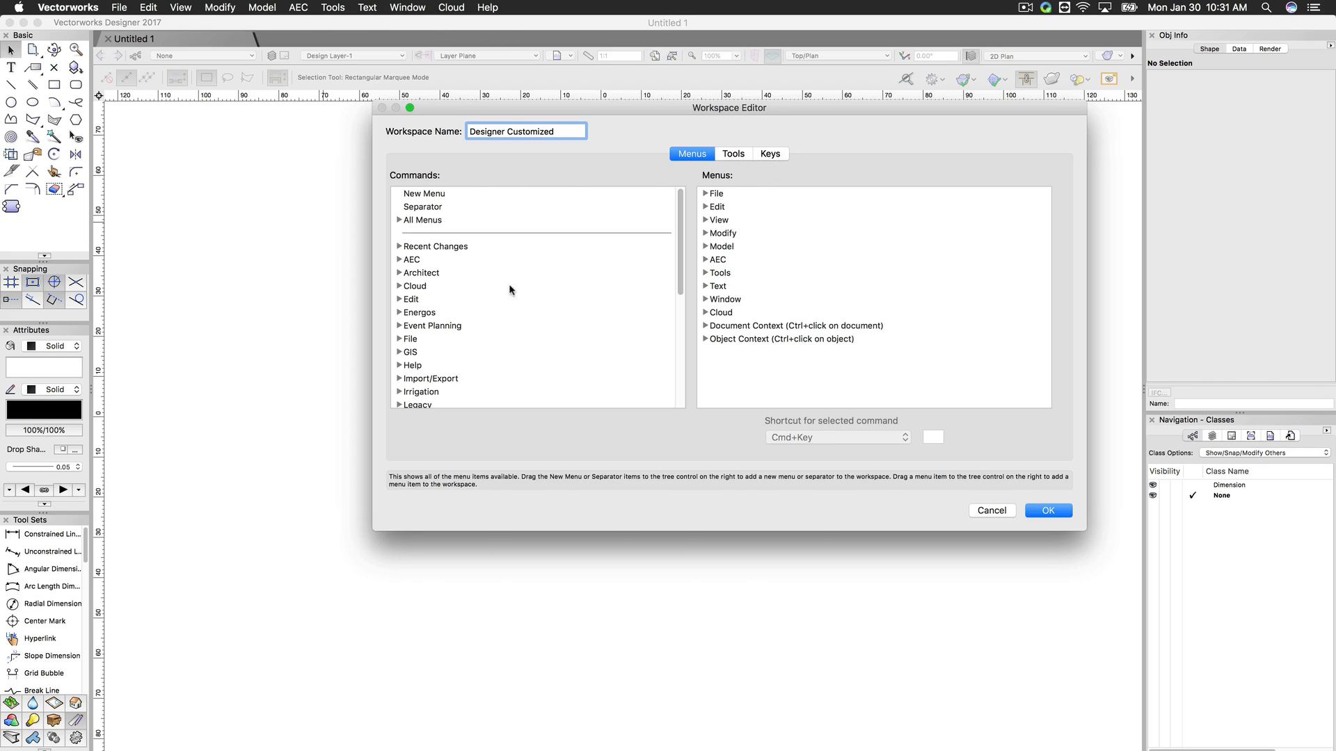
Step: Examine the full list of available menu commands and the contents of the Document Context menu in the workspace
drag(678, 221, 650, 269)
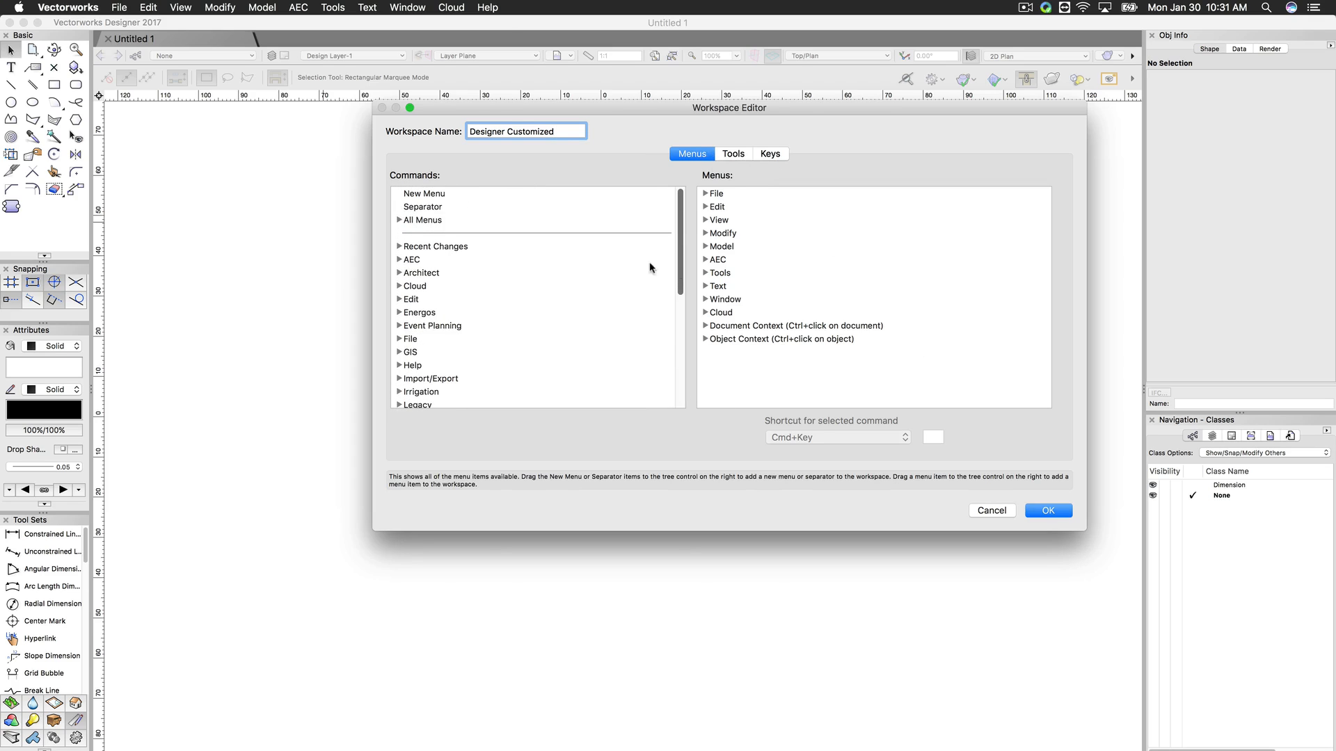
click(400, 221)
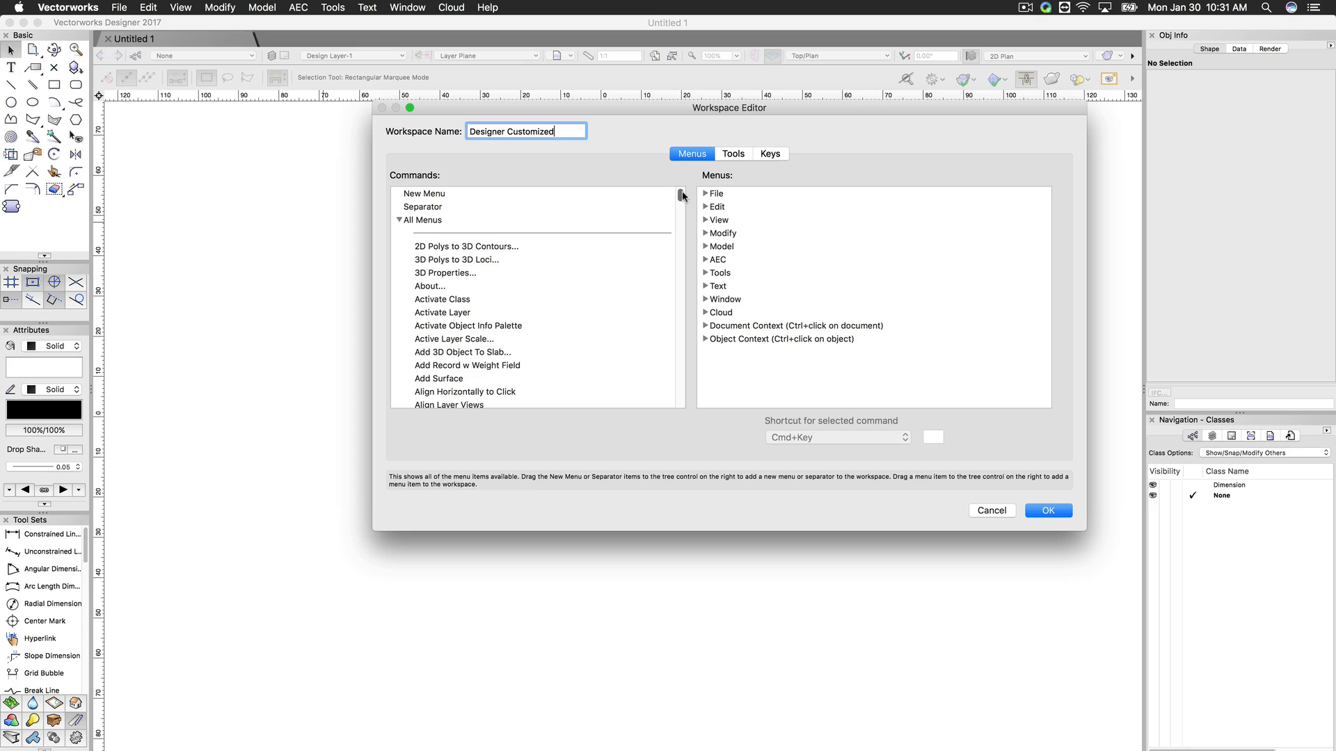
drag(680, 197, 679, 299)
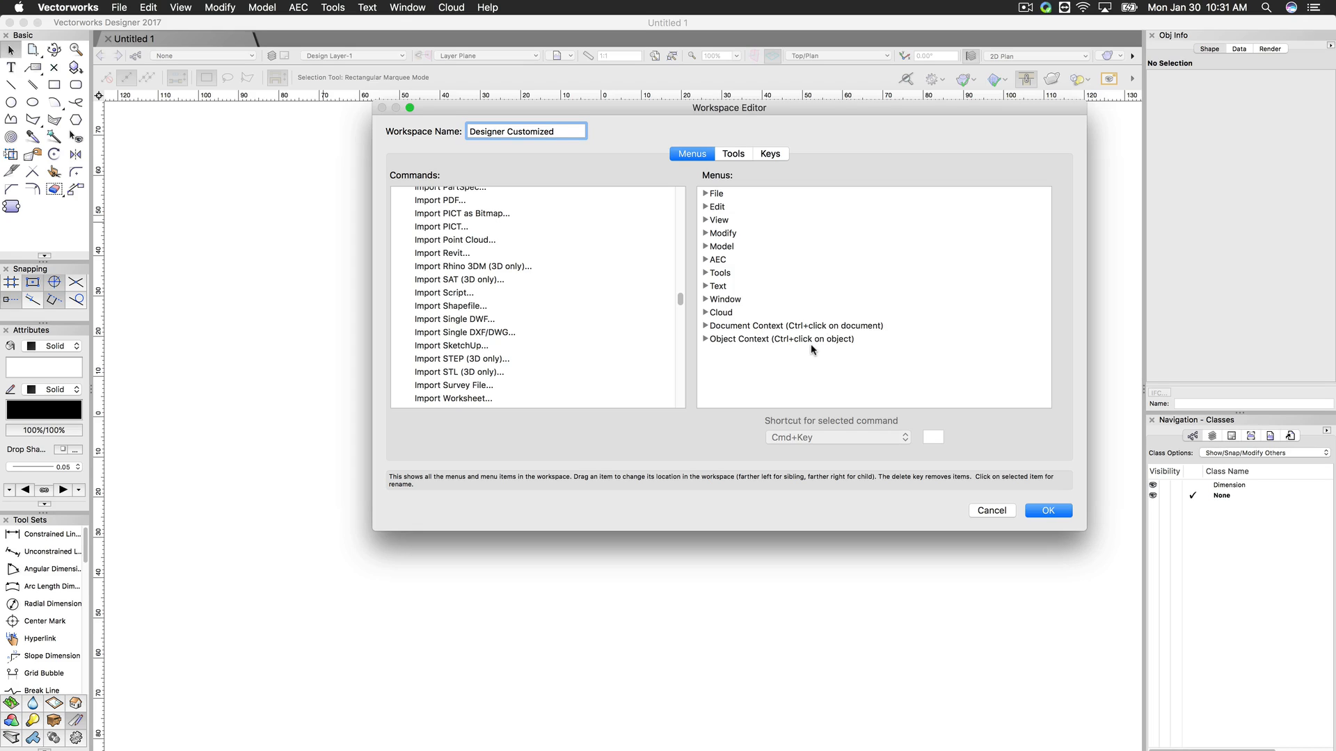
click(706, 325)
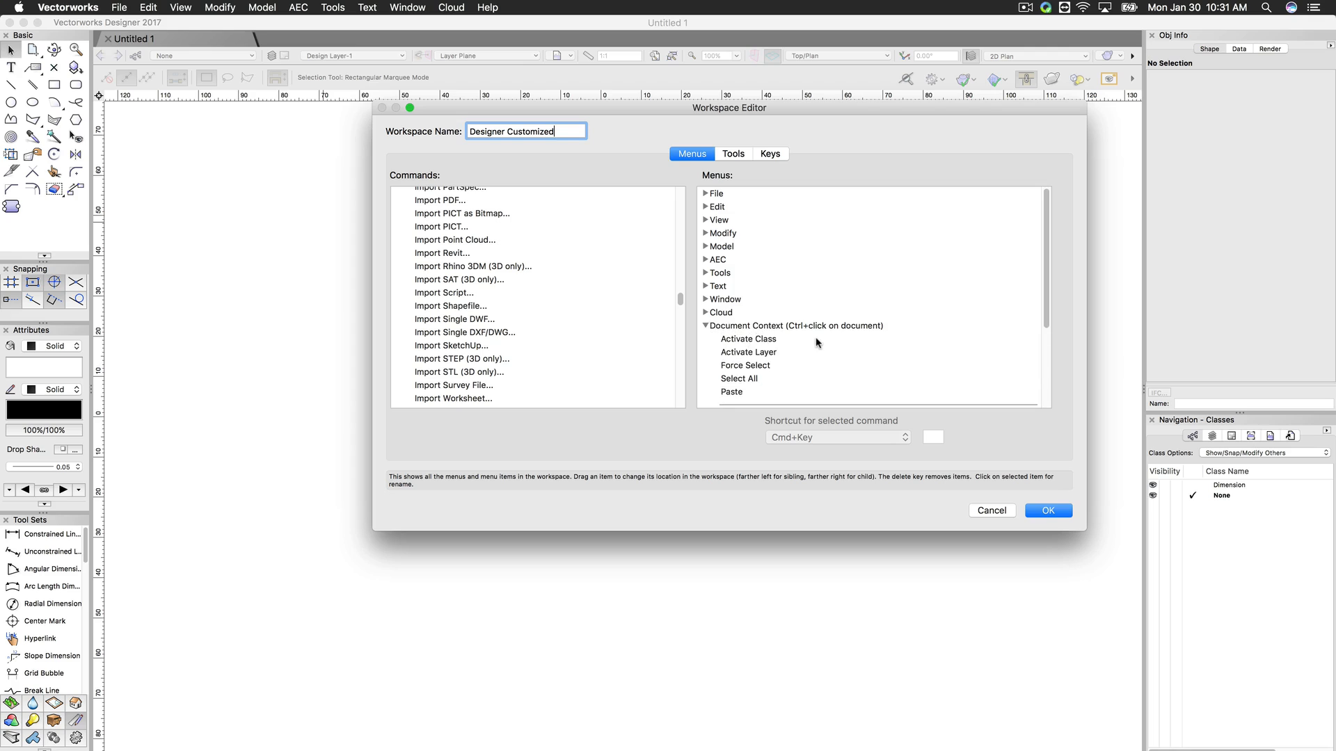
scroll(817, 339, down, 3)
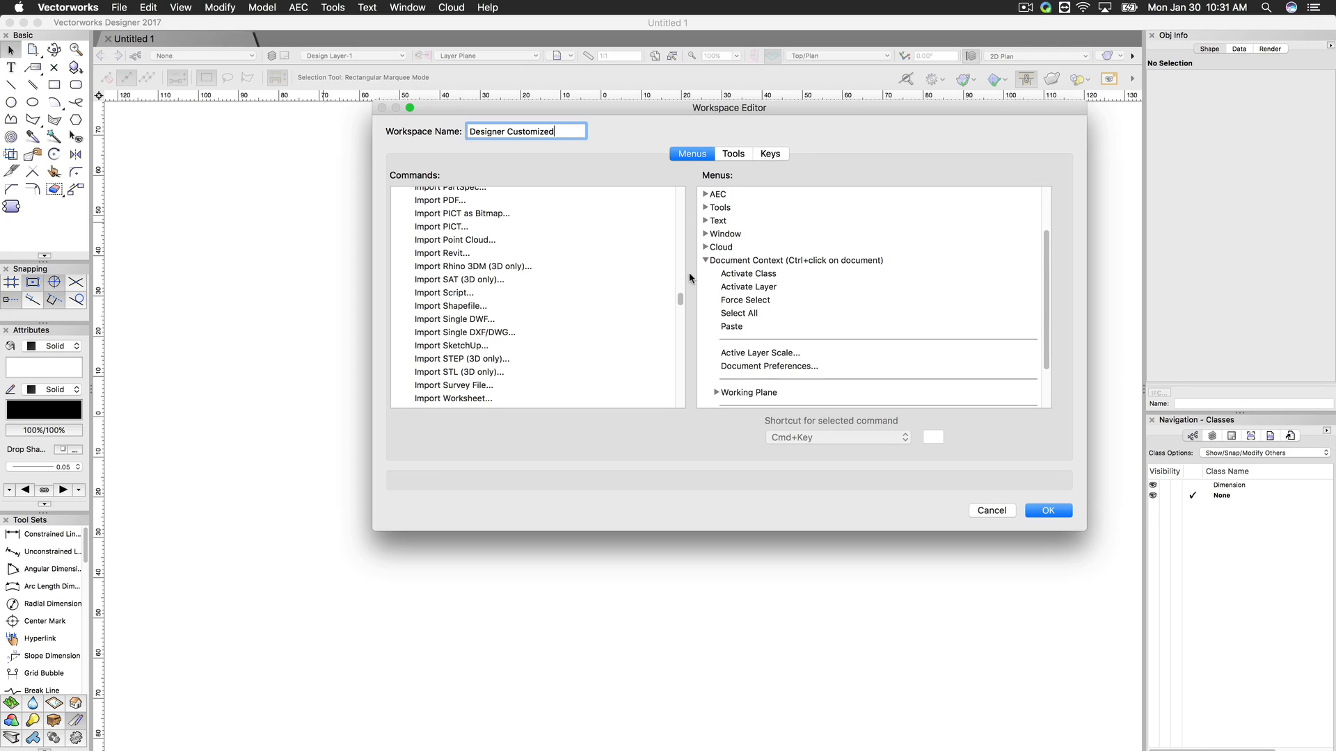
click(705, 260)
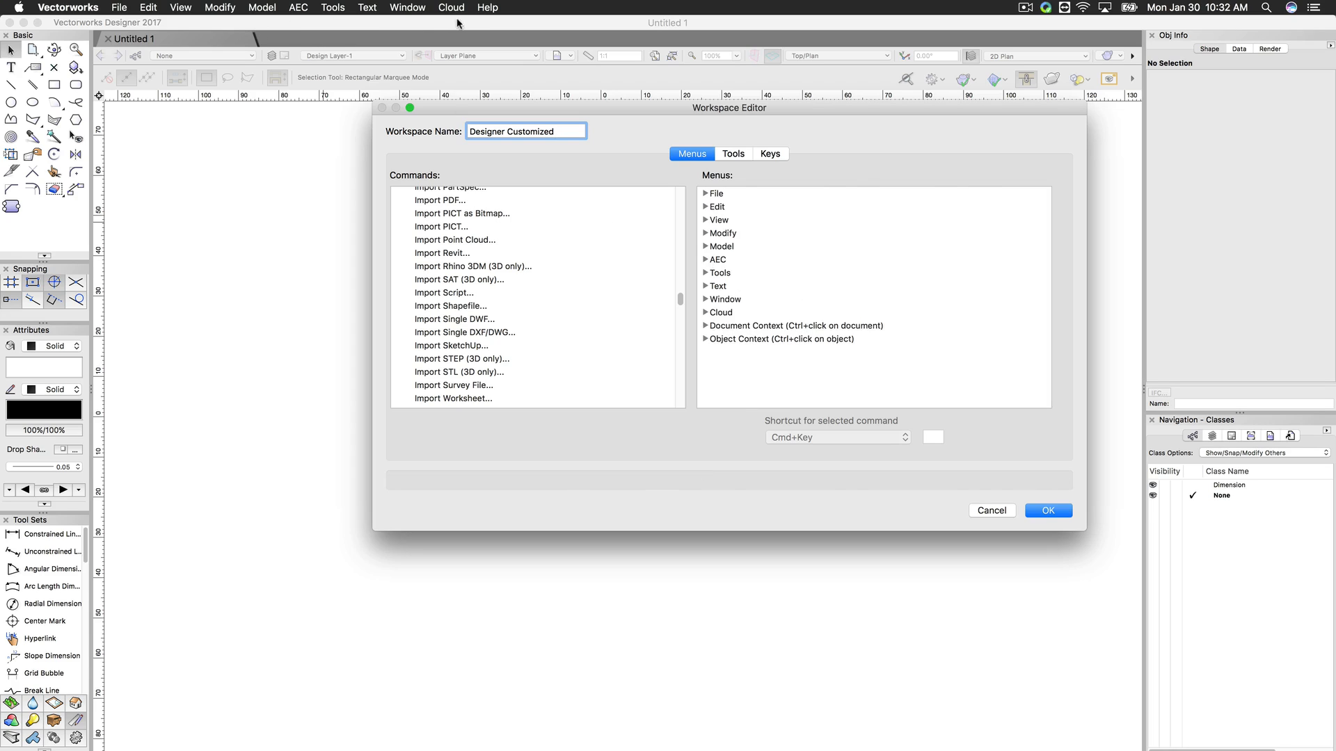
Step: Examine the View/Draw tools in the workspace's Basic palette and the sets in its Tool Sets palette, selecting Site Planning
click(731, 154)
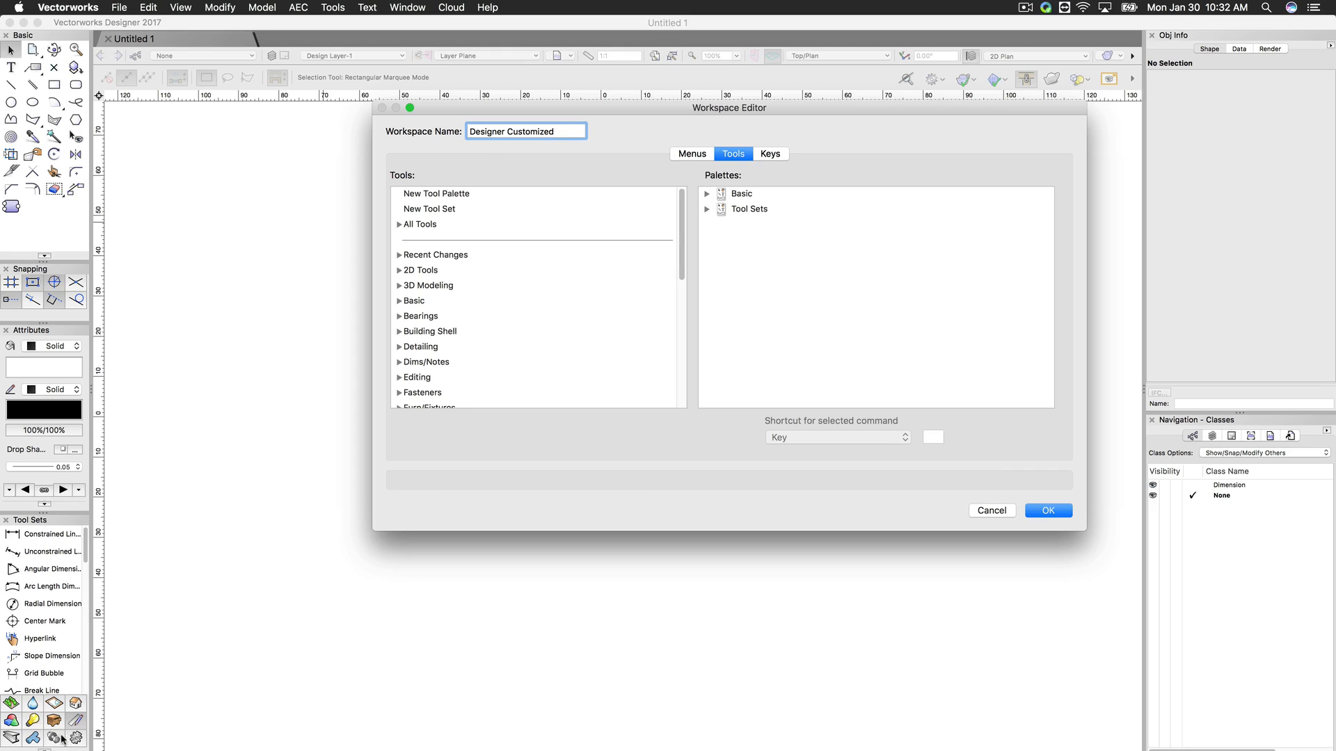
click(707, 194)
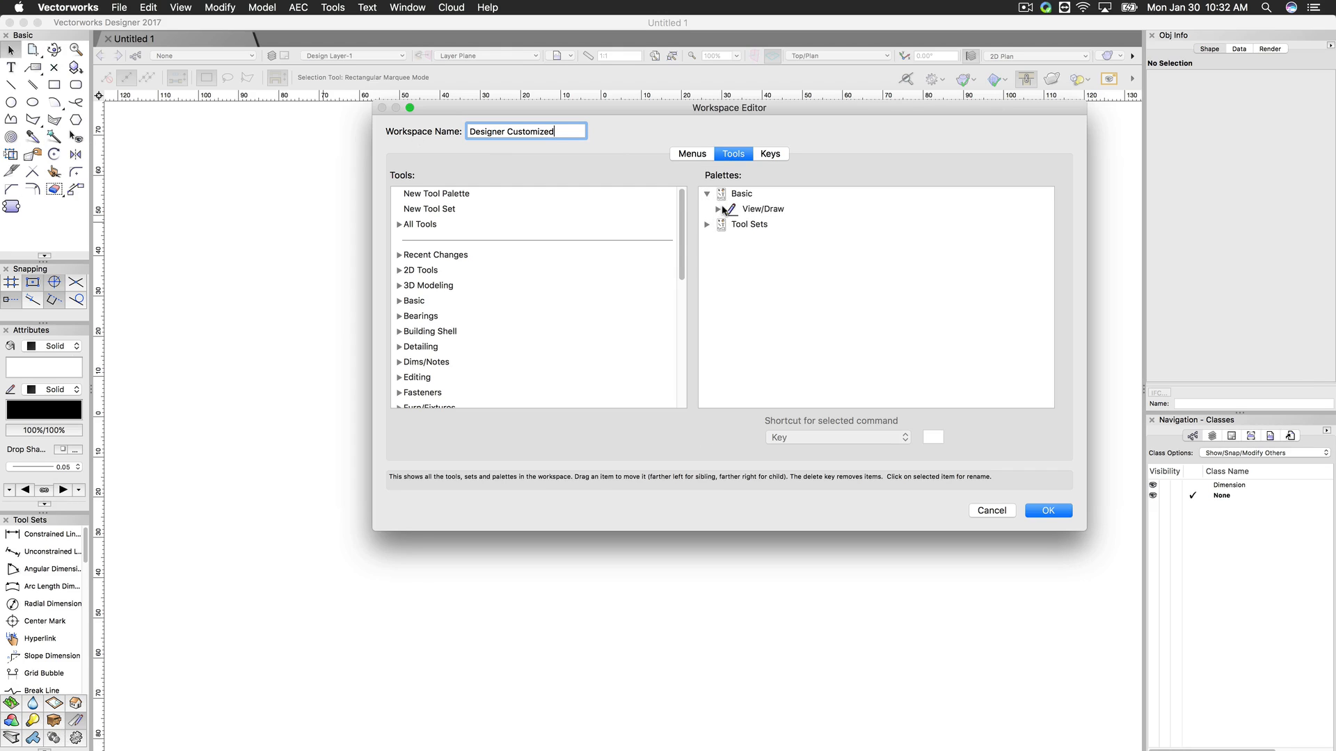
click(719, 210)
scroll(760, 219, down, 3)
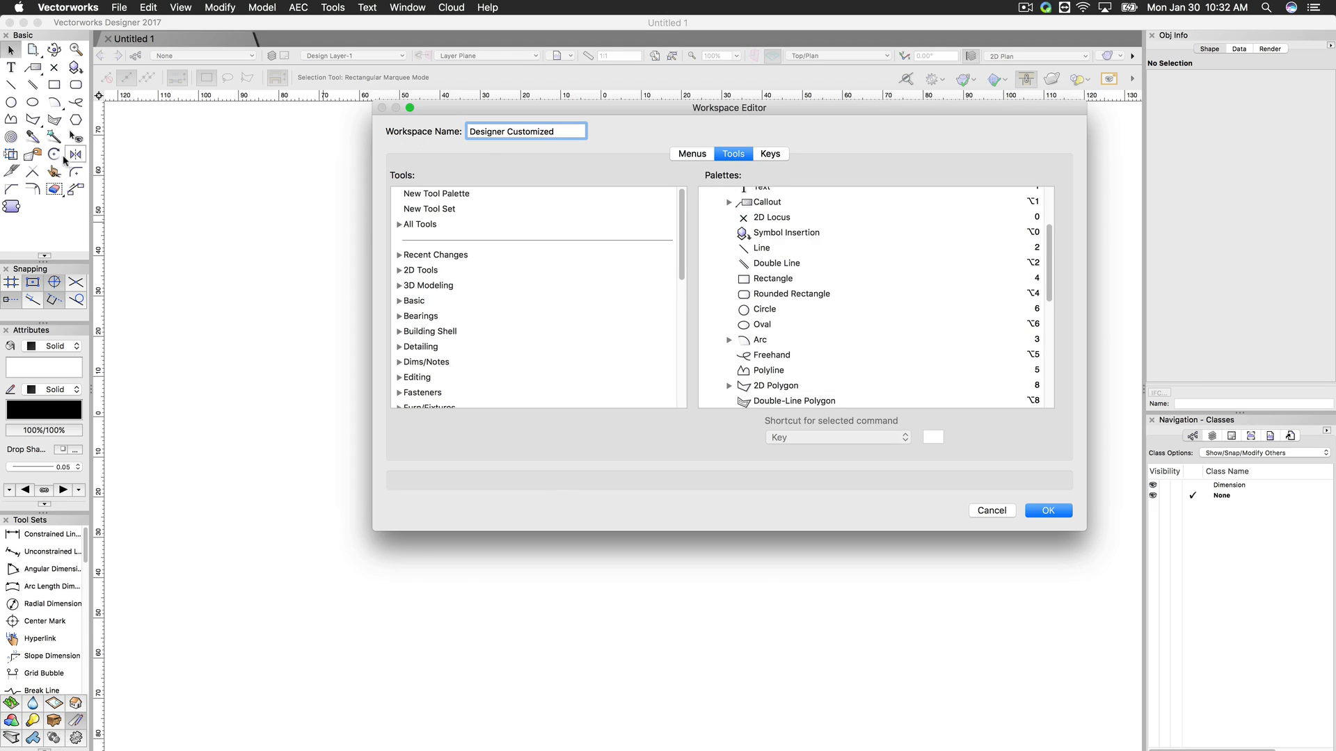
scroll(833, 345, down, 10)
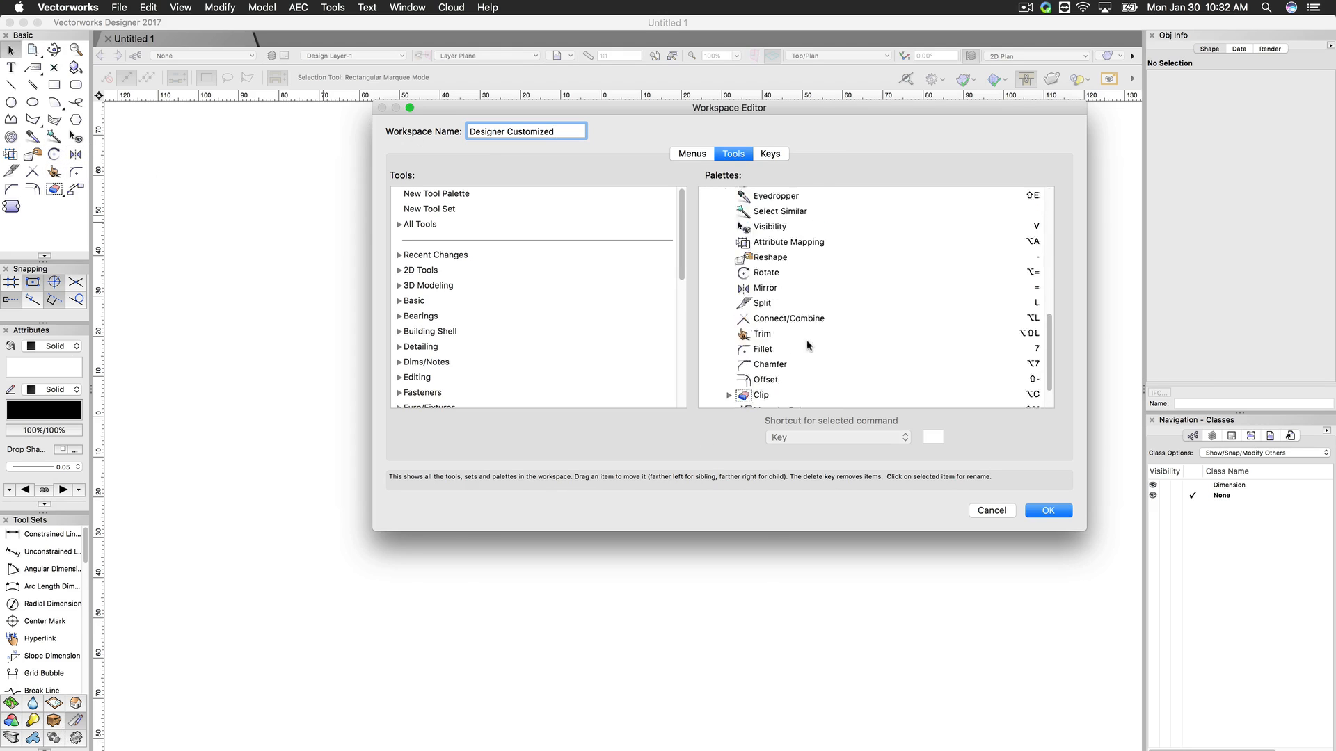
scroll(807, 328, up, 15)
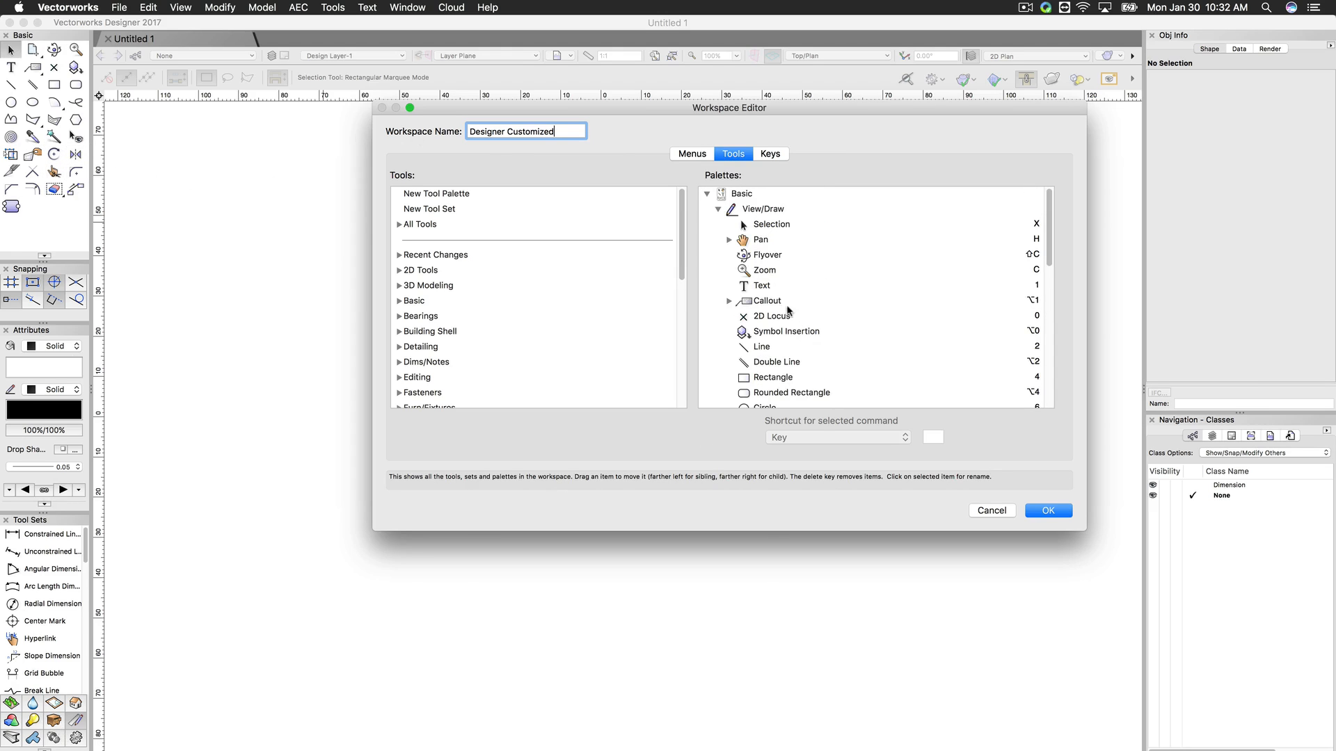
click(707, 194)
click(707, 209)
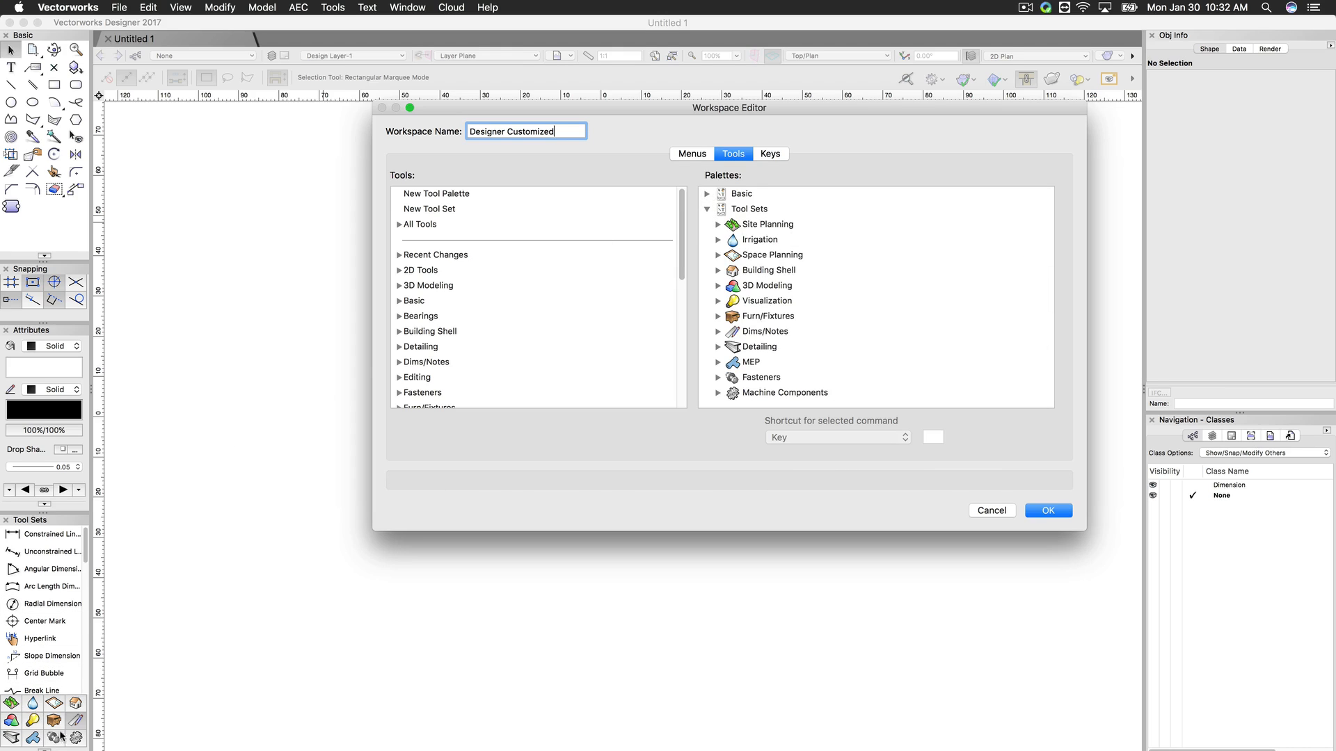
click(728, 225)
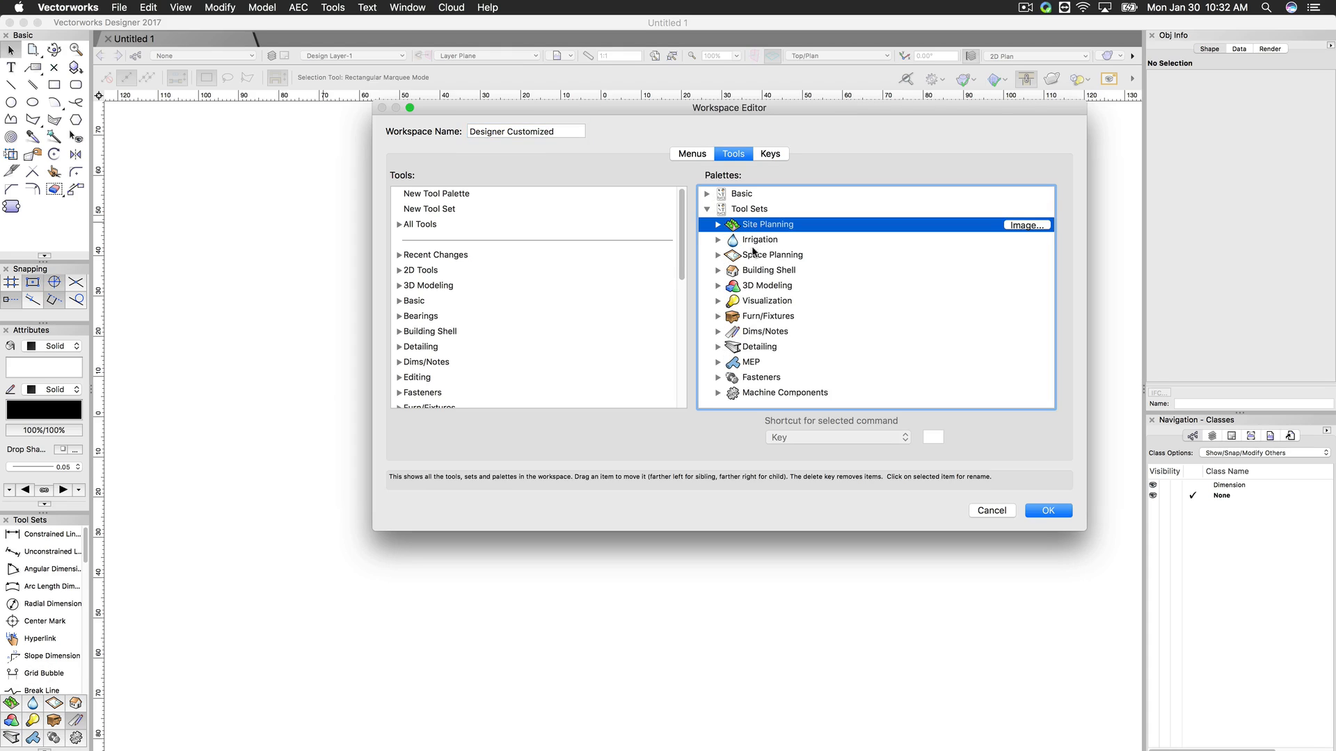
Step: Nest the Zoom tool under the Text tool in the Basic palette's View/Draw set and save the customized workspace
click(707, 194)
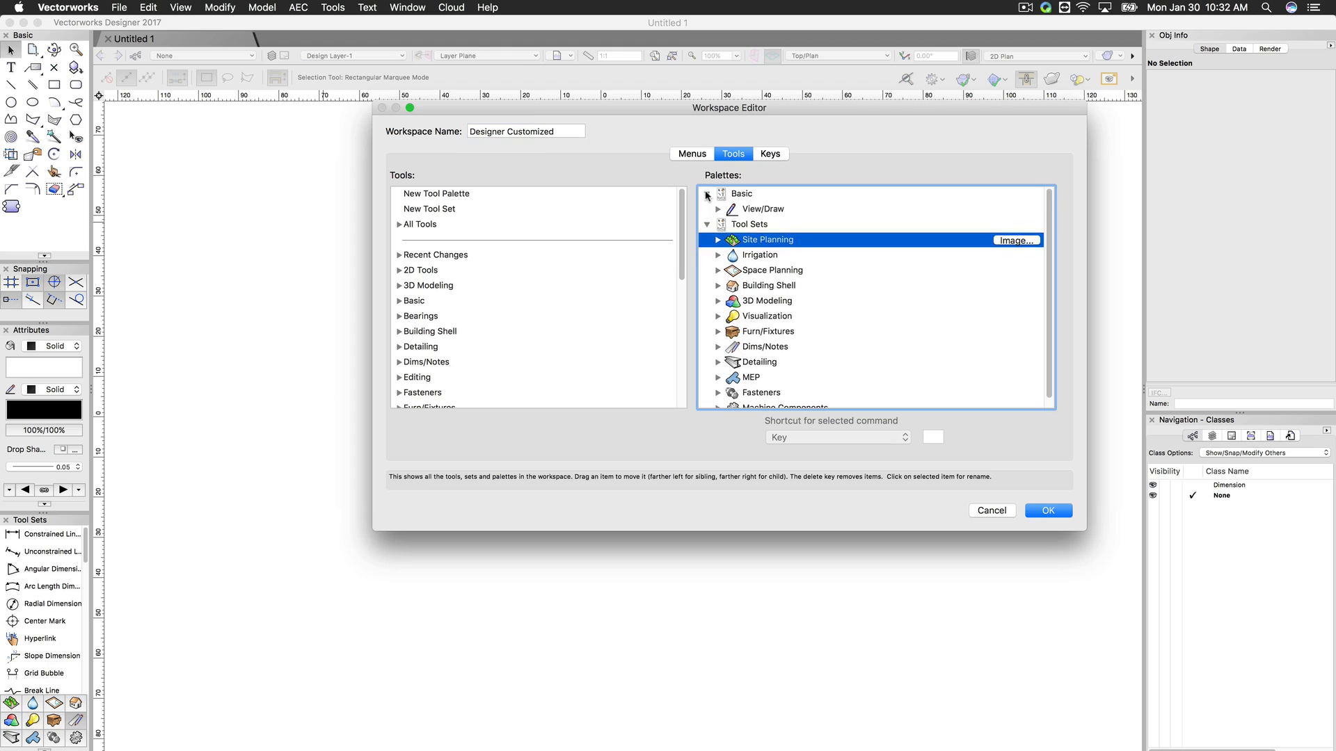
click(718, 209)
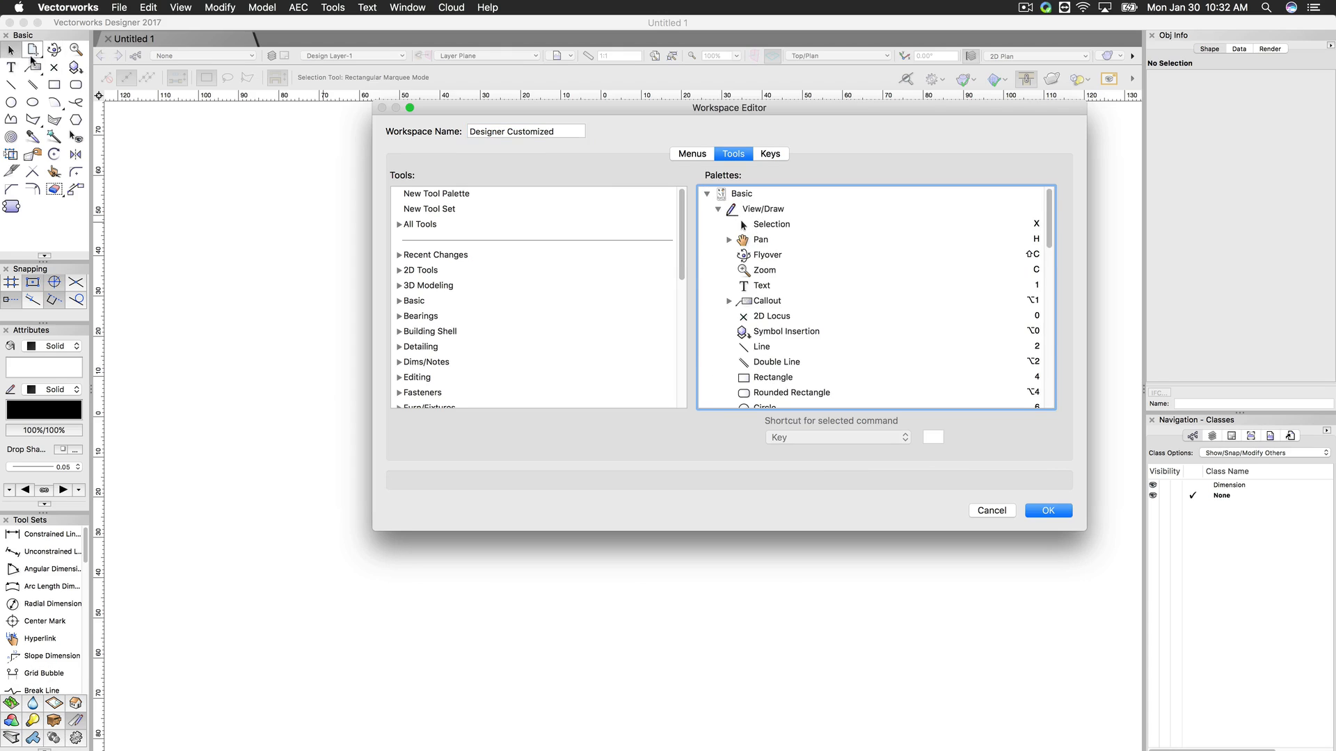
click(729, 239)
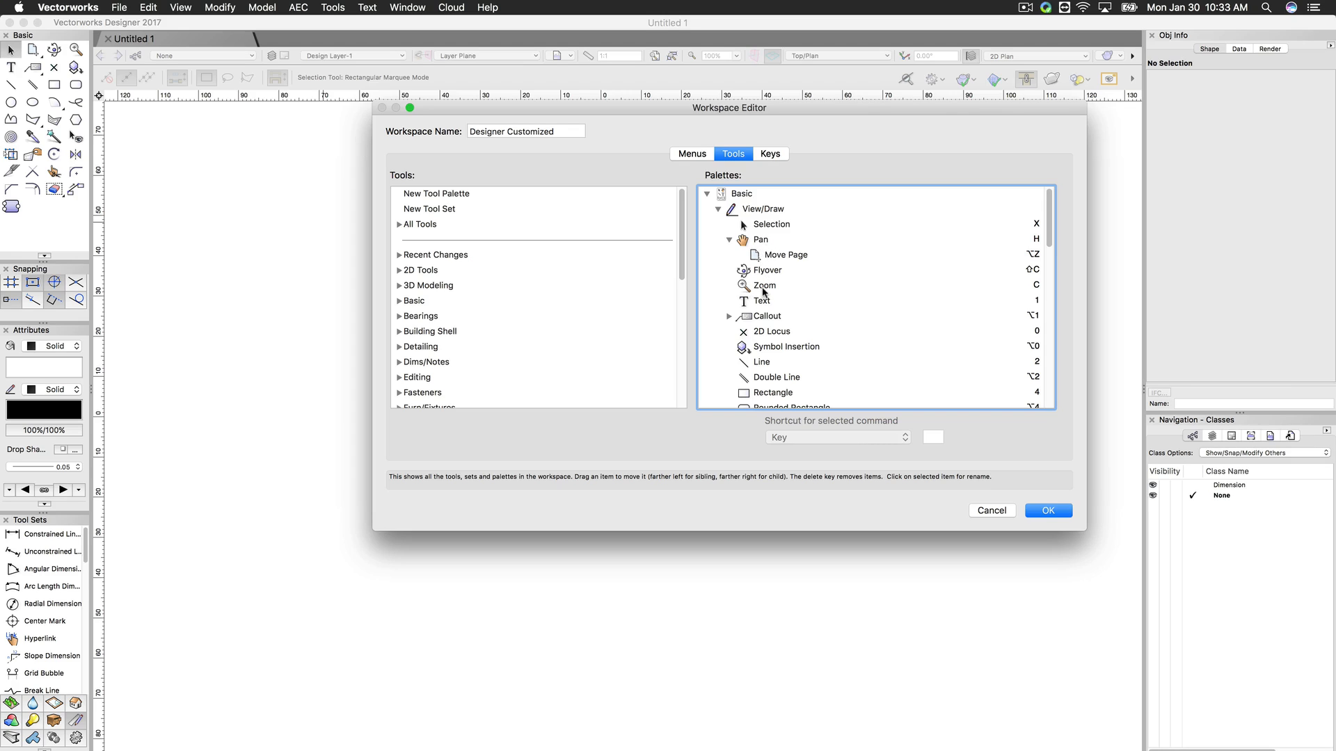
drag(756, 287, 778, 309)
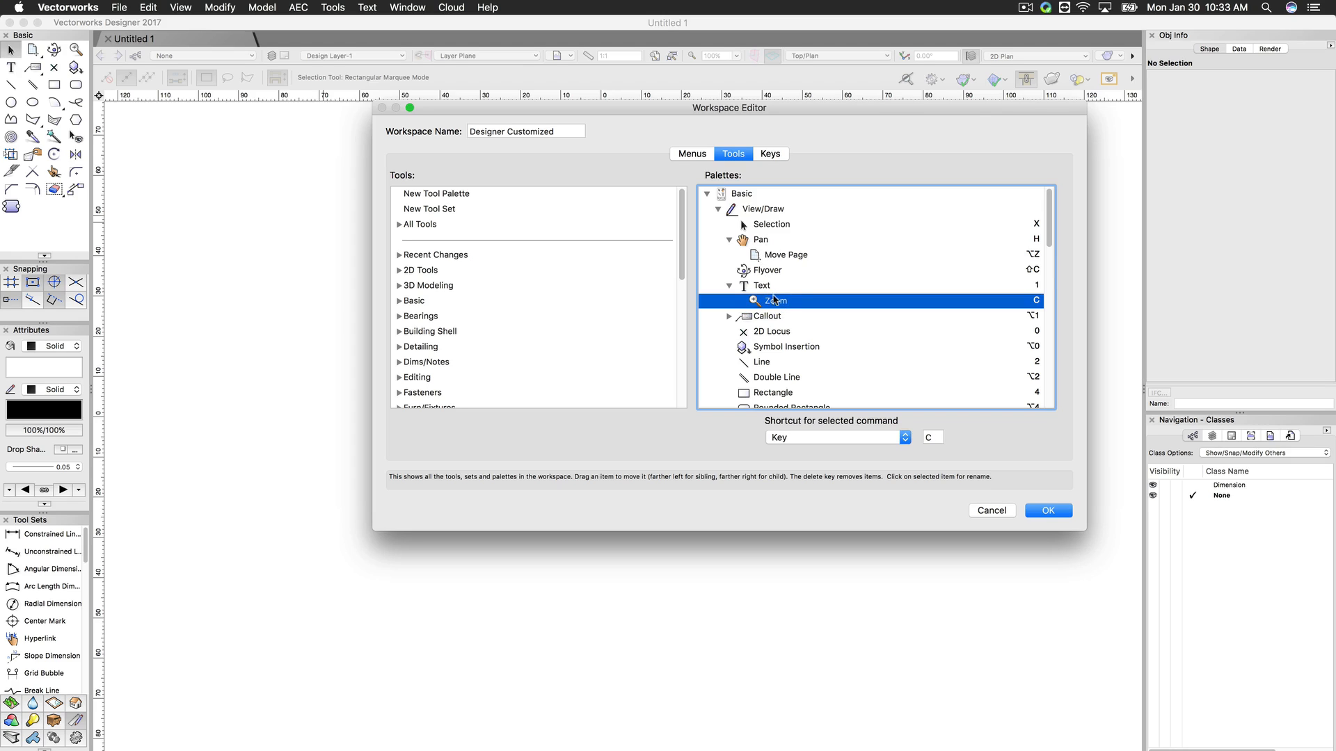
click(1035, 515)
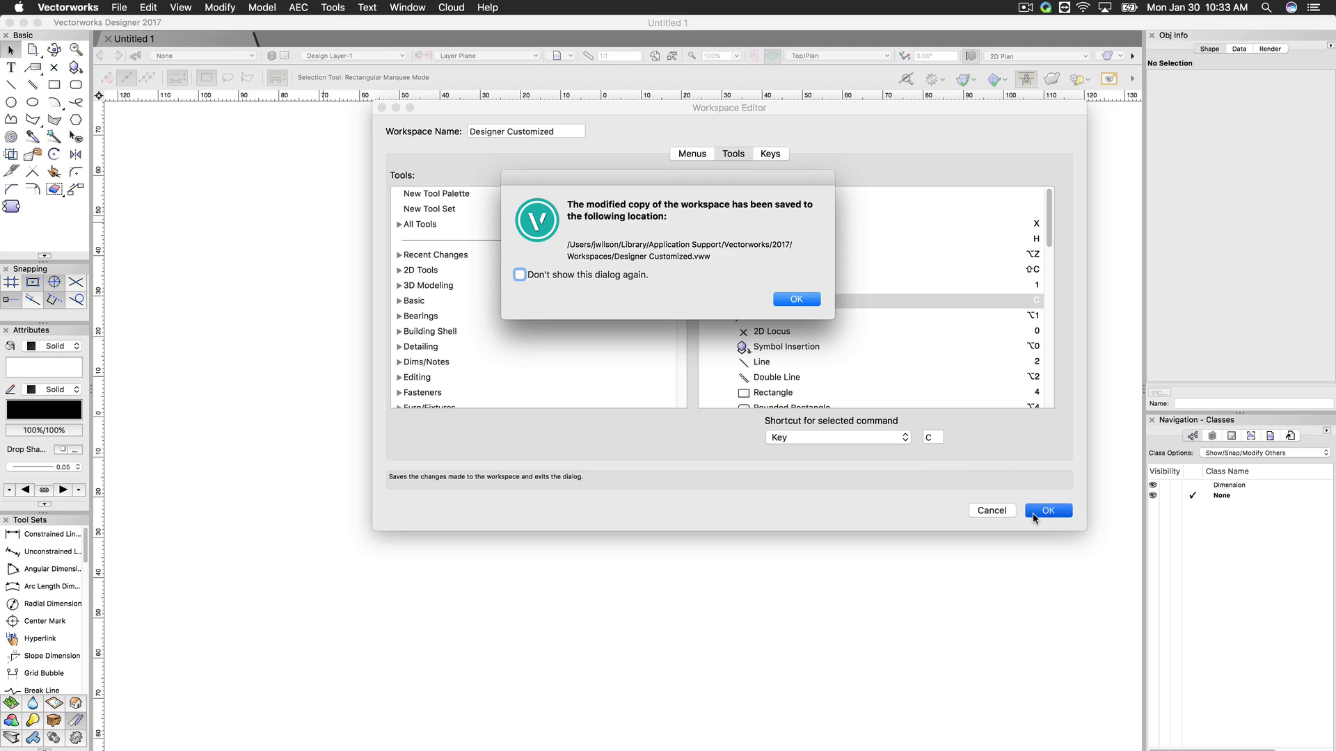
click(797, 300)
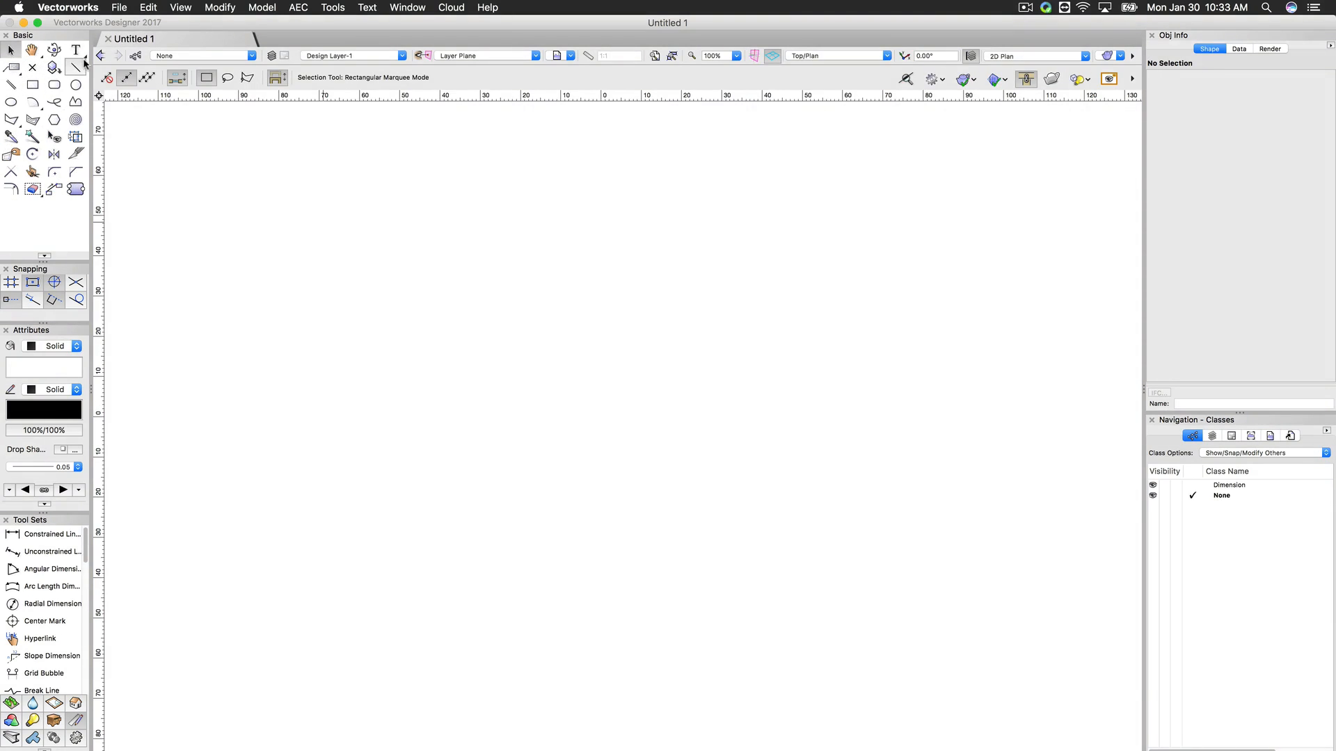
drag(83, 55, 130, 67)
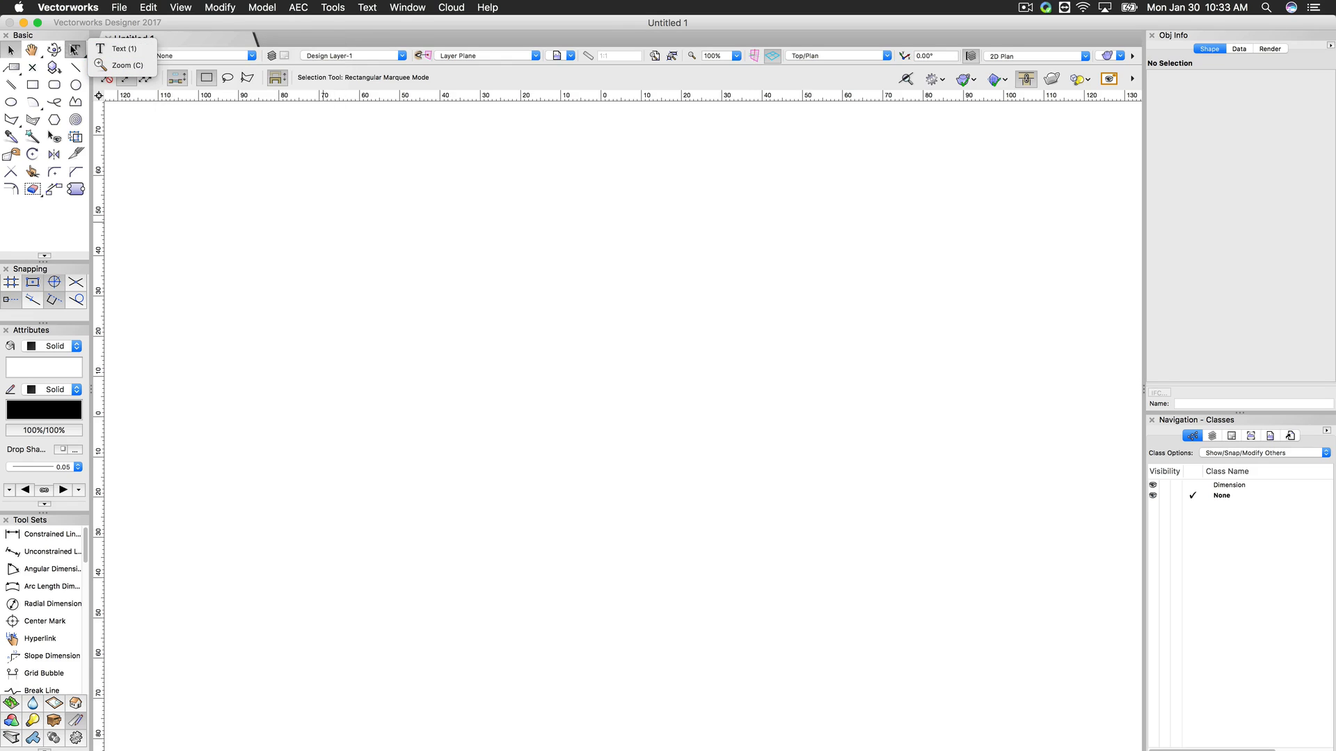
click(74, 50)
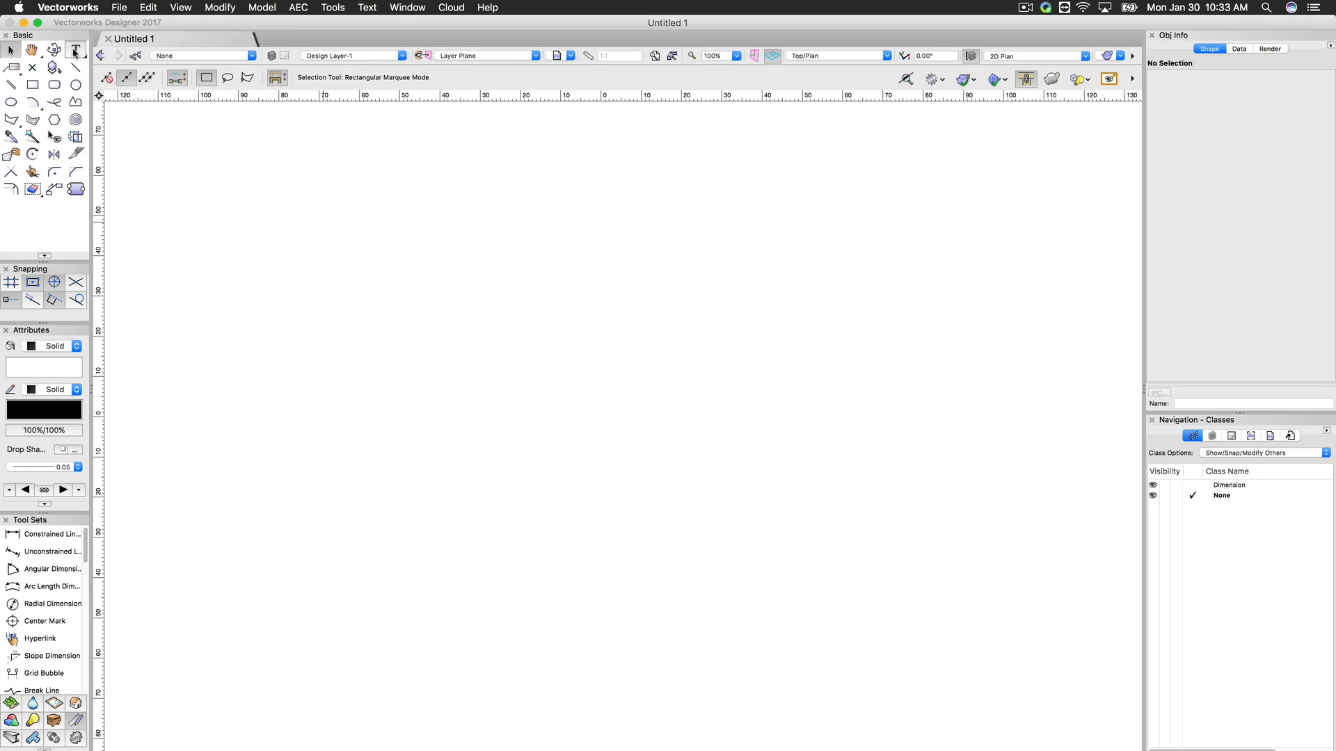
Step: Reopen the Designer Customized workspace for editing and move Zoom out from under Text, placing it between Flyover and Text
click(333, 8)
mouse_move(410, 344)
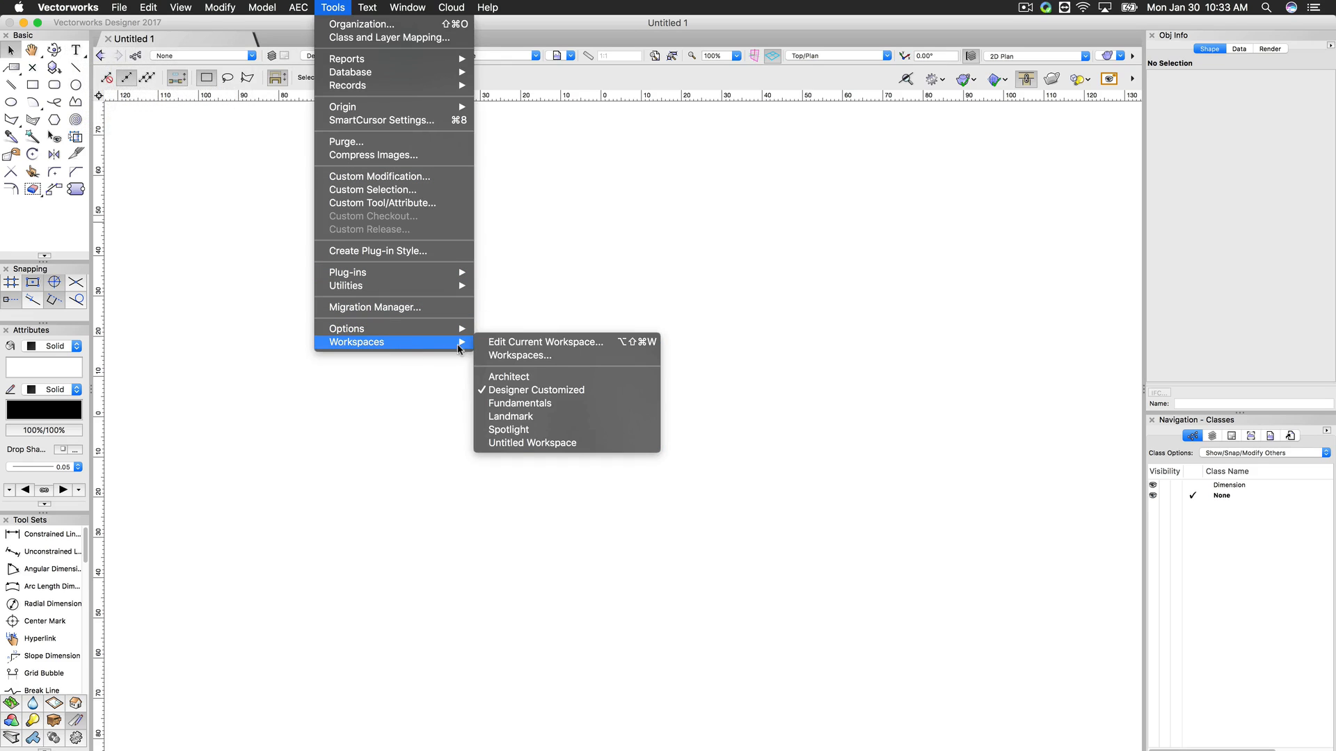
click(566, 345)
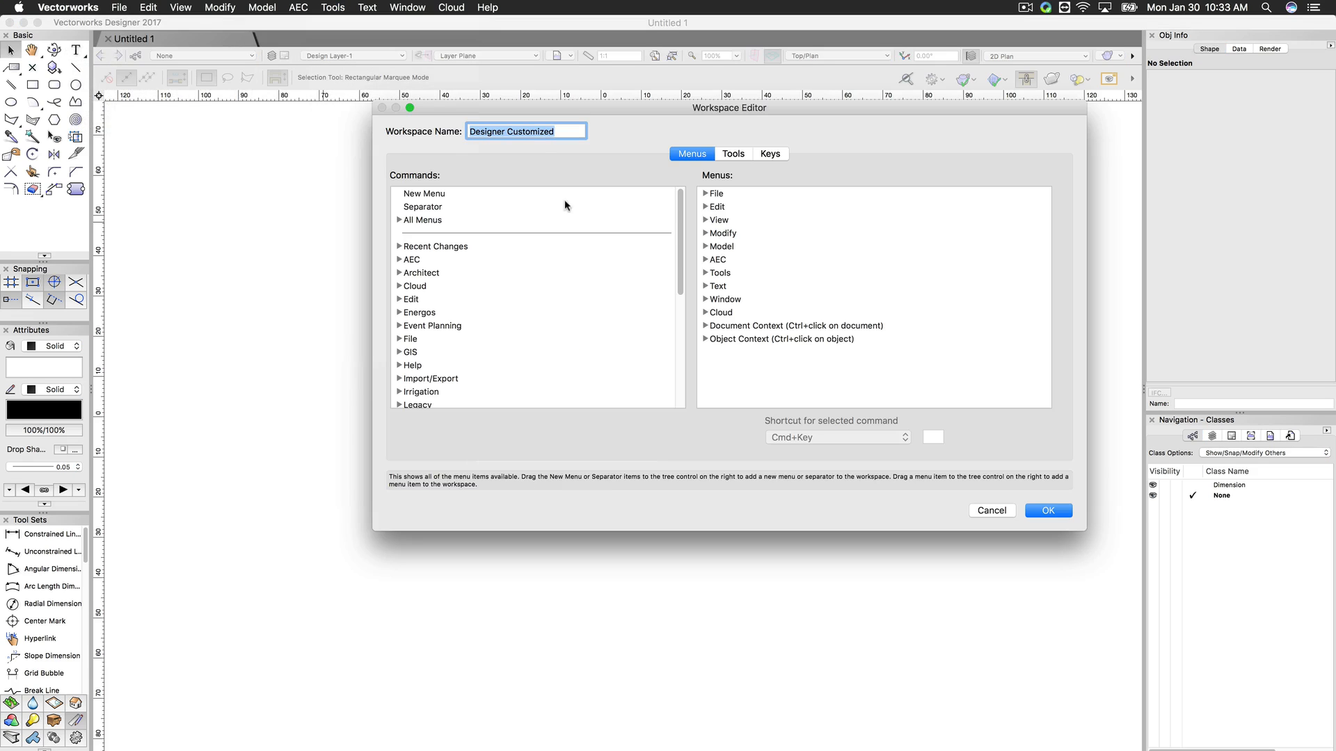
click(739, 155)
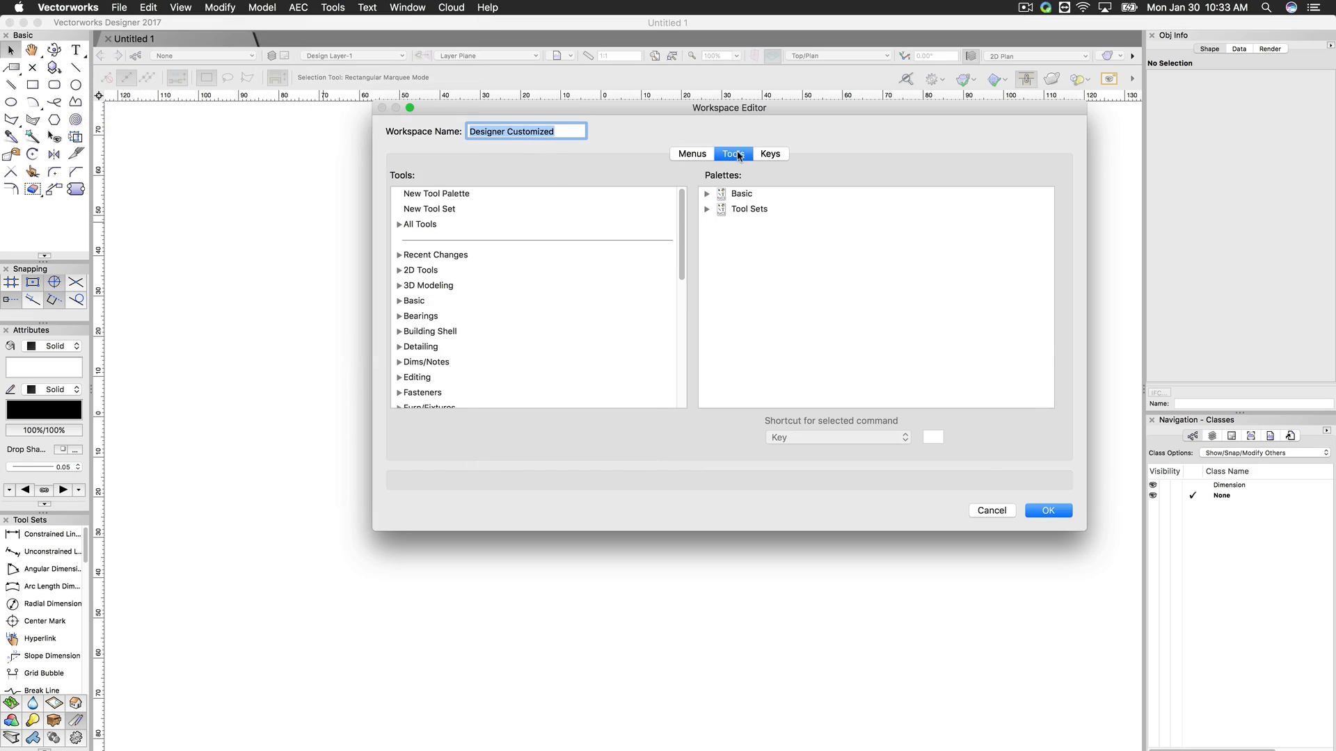
click(706, 194)
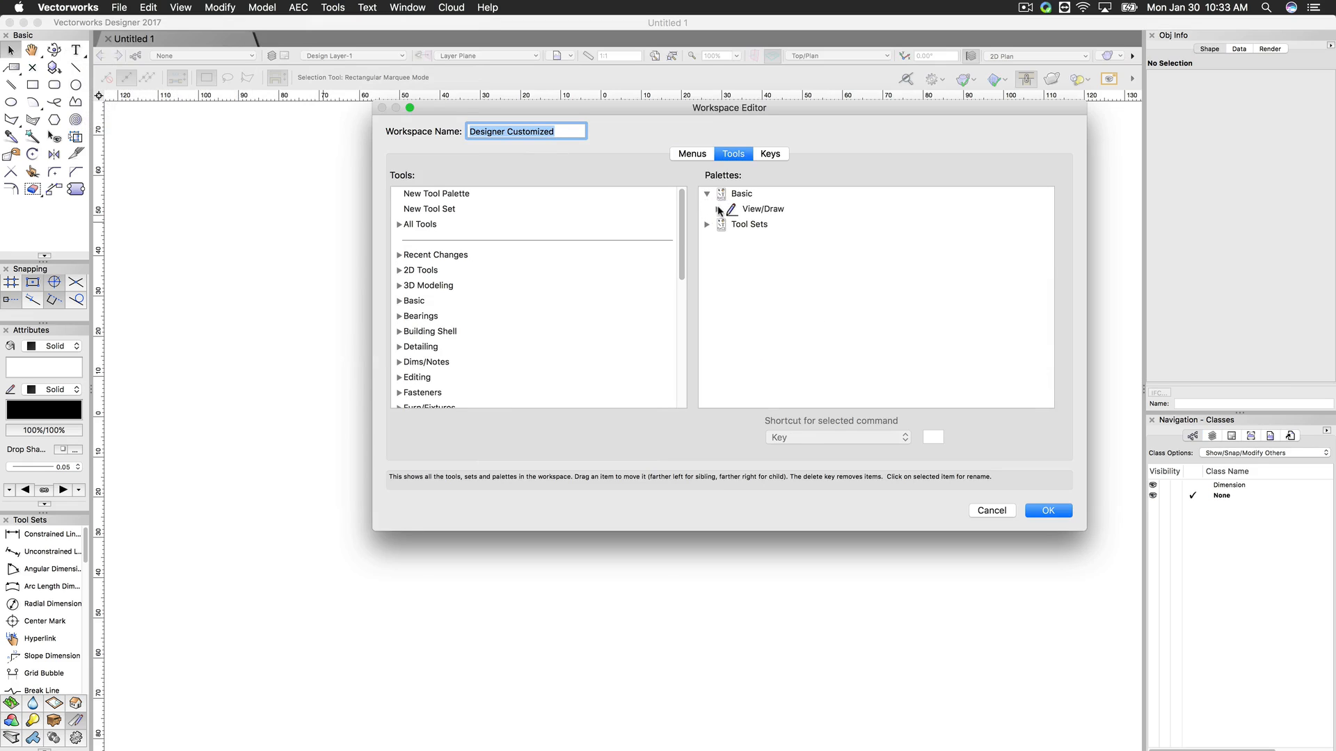
click(718, 209)
click(729, 270)
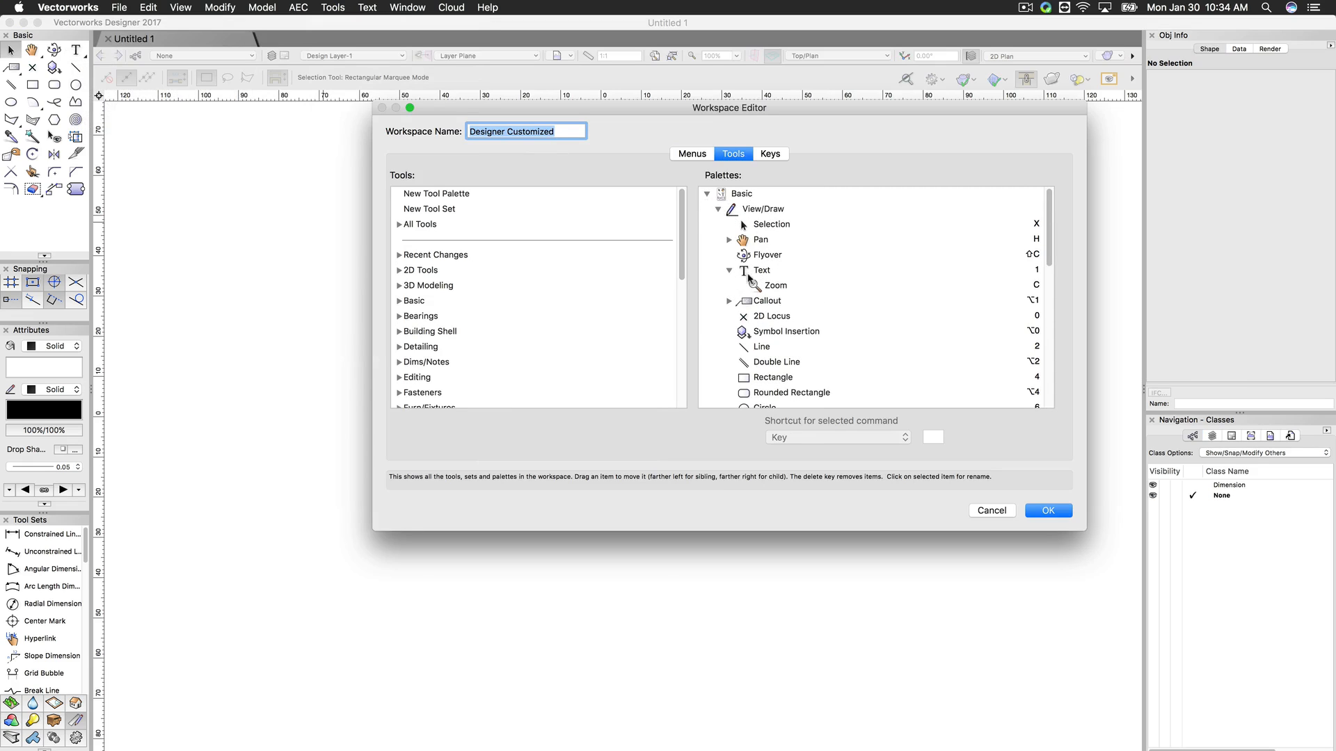
drag(780, 286, 739, 267)
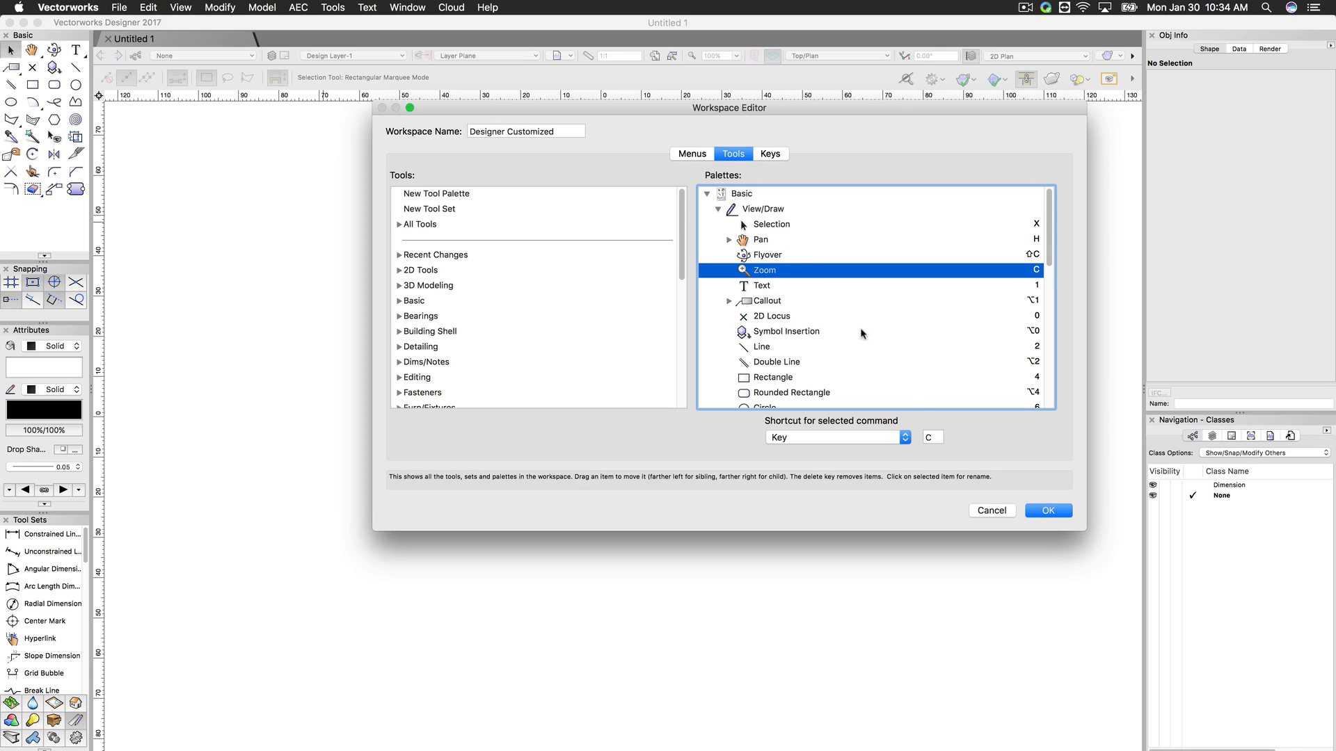
Step: Add the Batt Insulation tool as the first tool in the Basic palette's View/Draw set, save the workspace and activate the tool
click(399, 225)
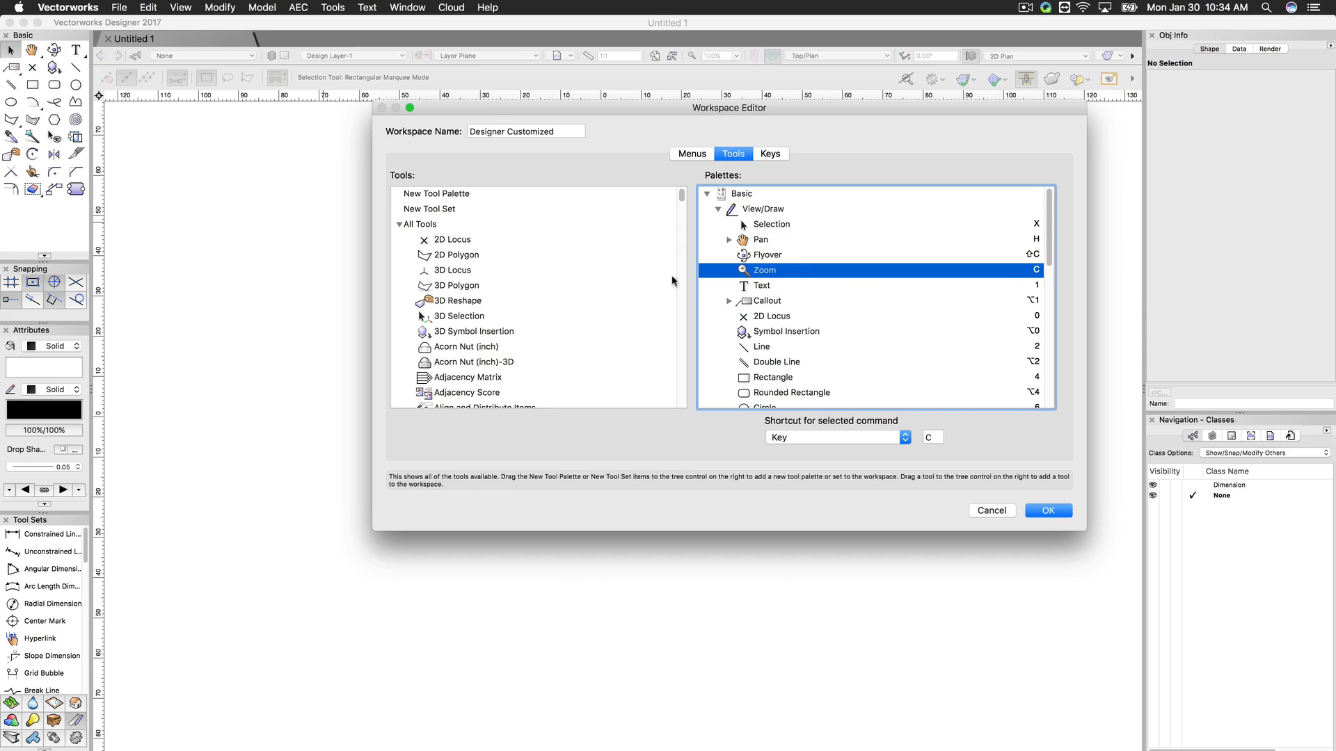
scroll(593, 326, down, 10)
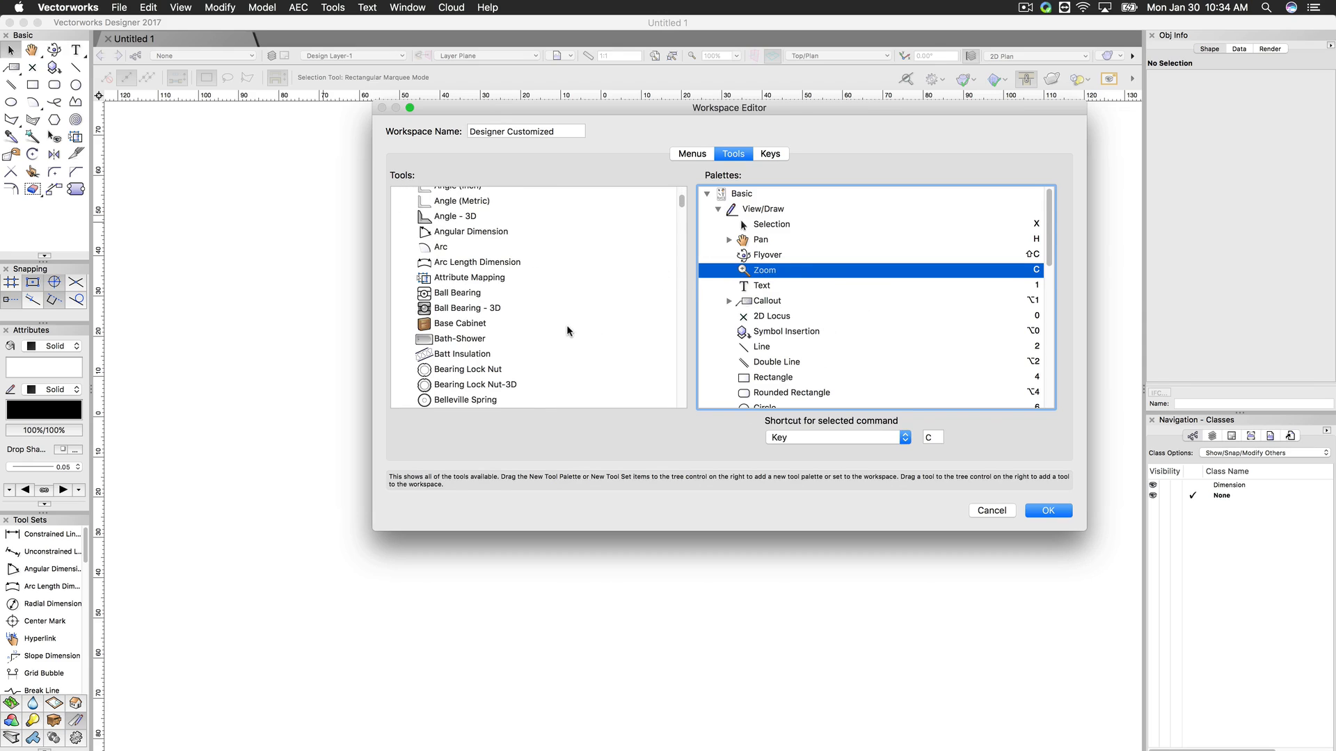
scroll(454, 323, down, 2)
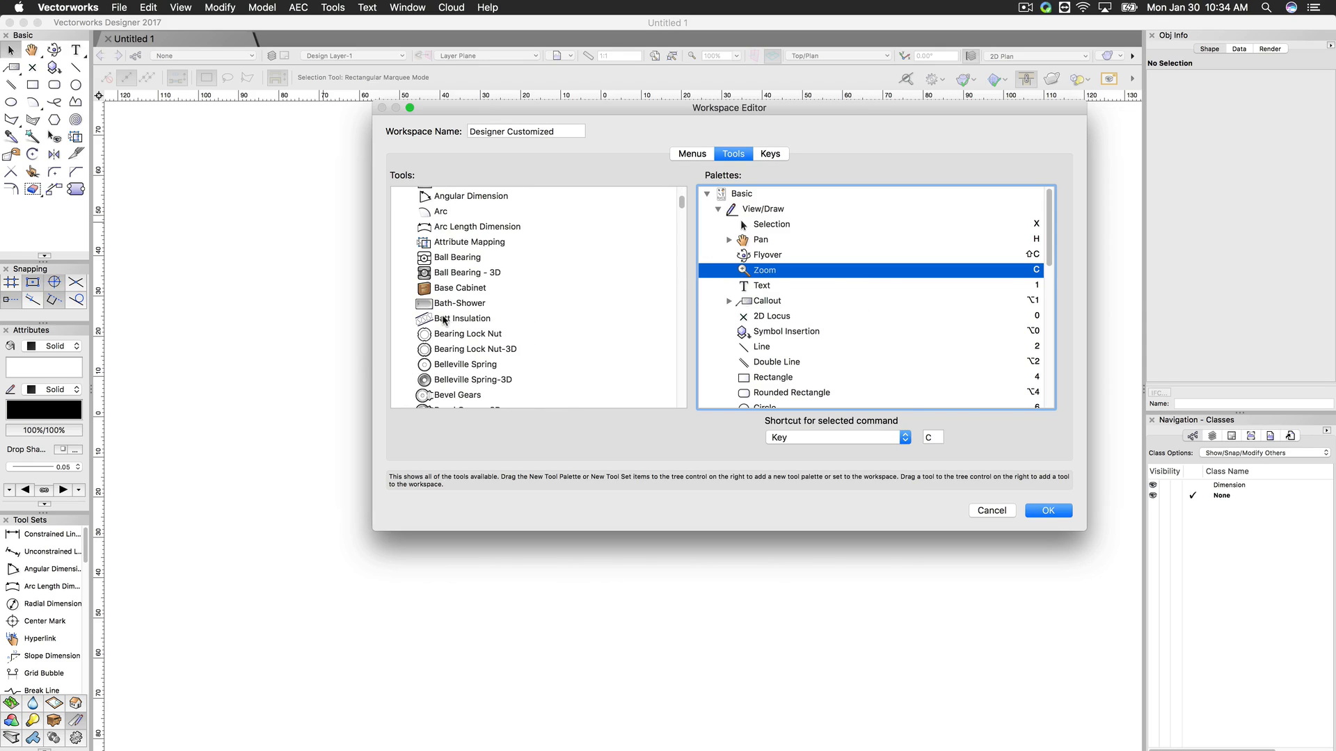
drag(442, 320, 724, 218)
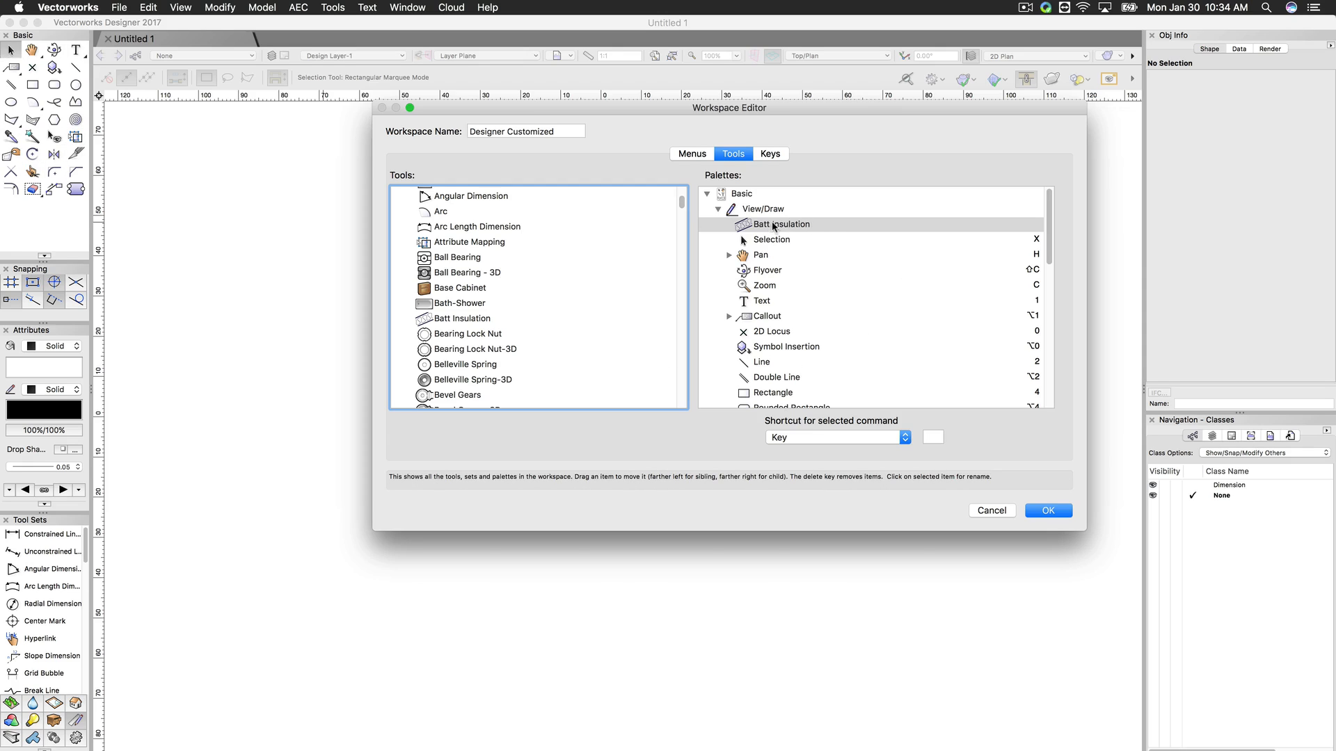
click(1050, 513)
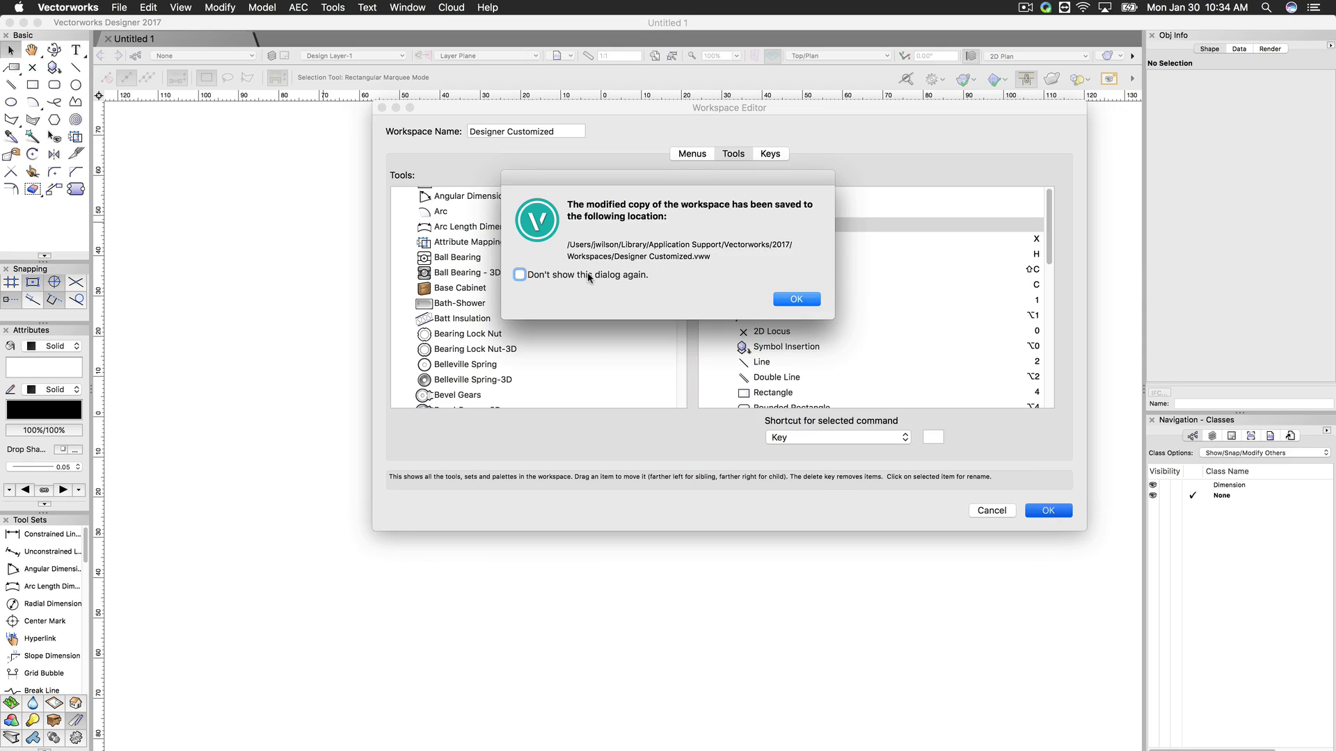
click(811, 298)
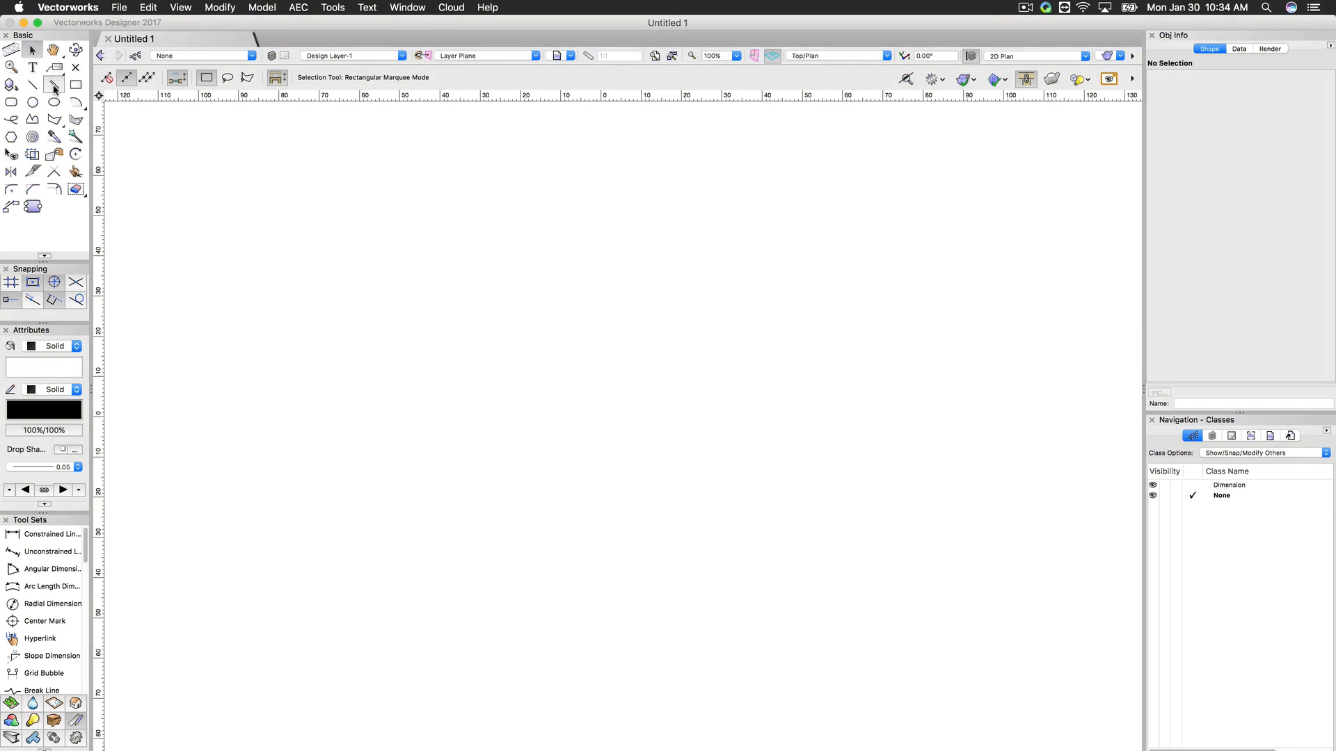
click(11, 51)
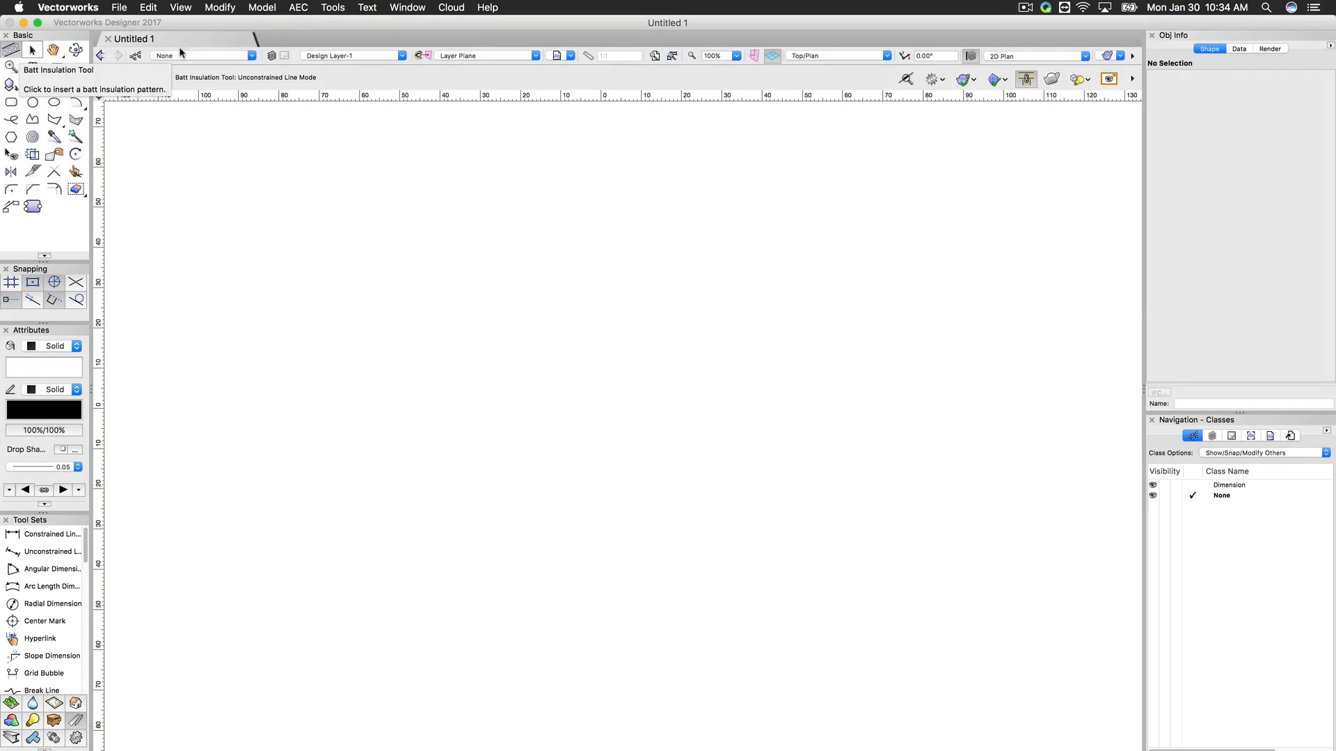
Step: Open the Designer Customized workspace for editing again and list the View/Draw tools of its Basic palette
click(340, 9)
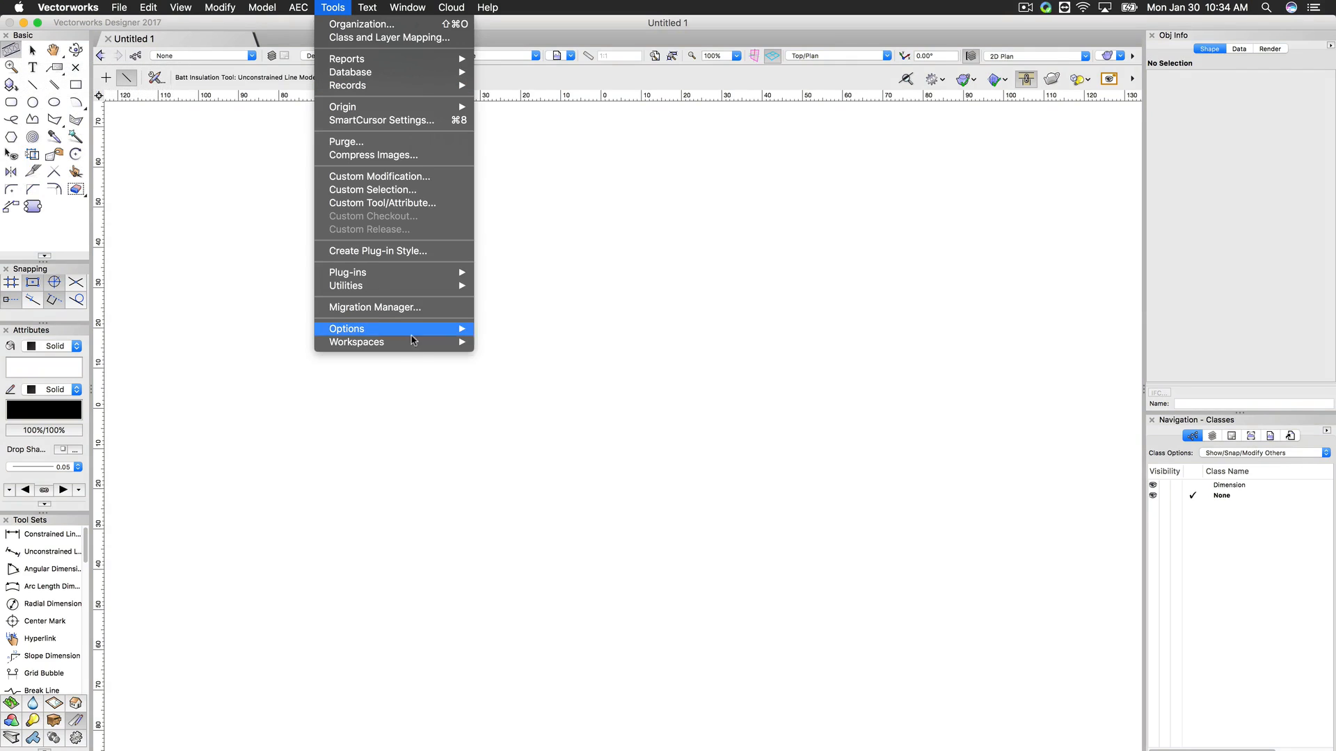
mouse_move(422, 342)
click(498, 340)
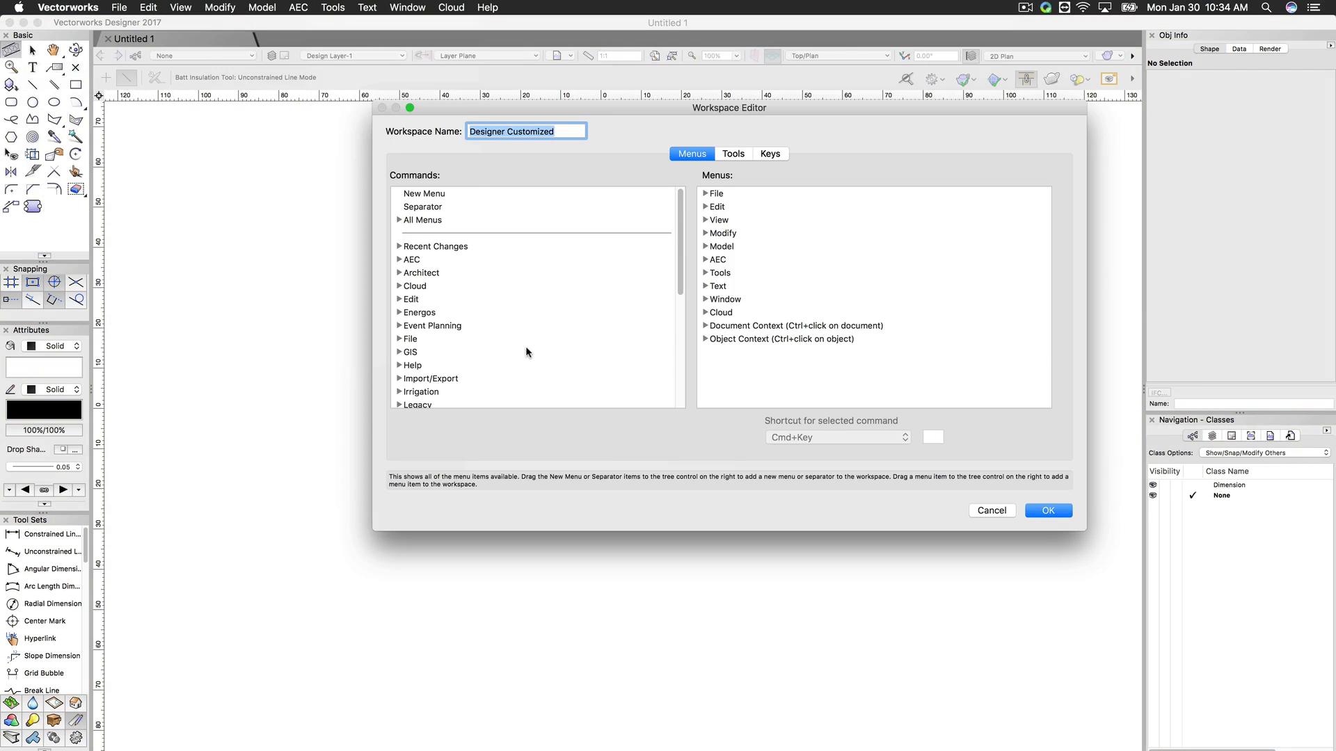
click(733, 154)
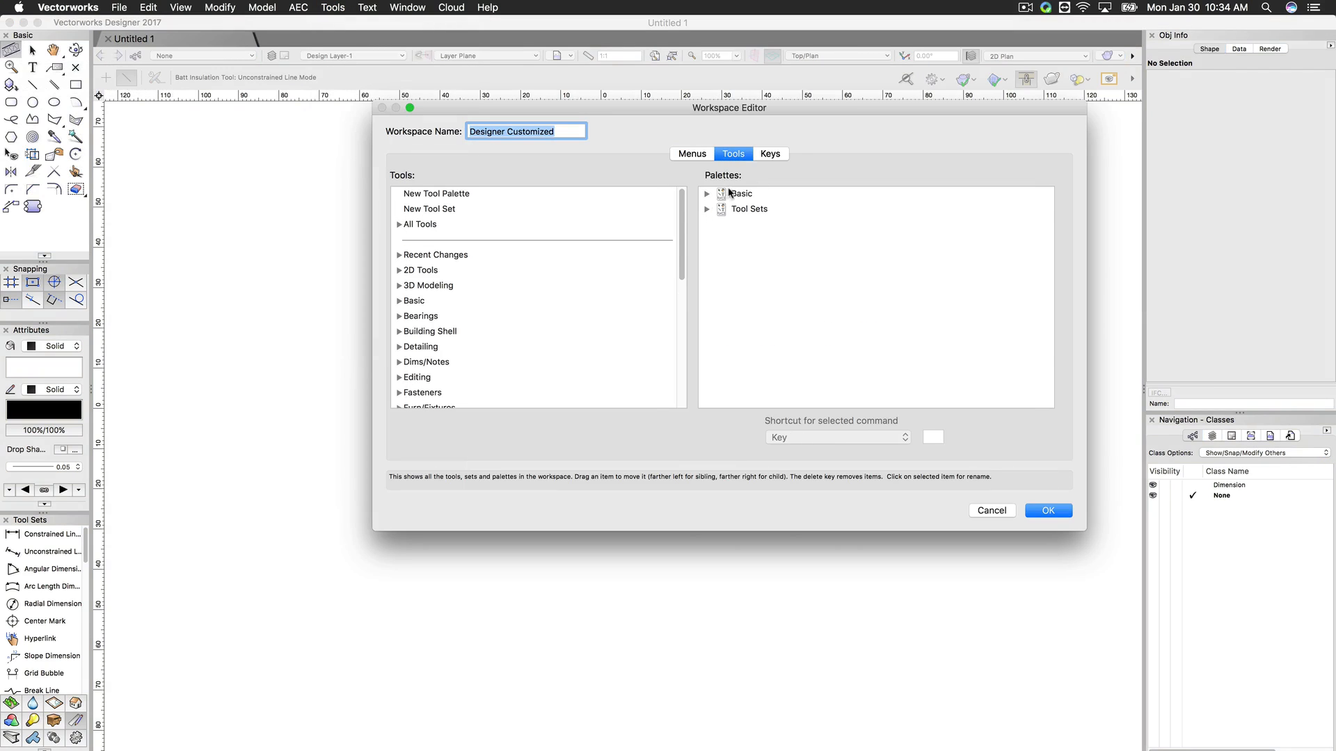
click(707, 194)
click(718, 210)
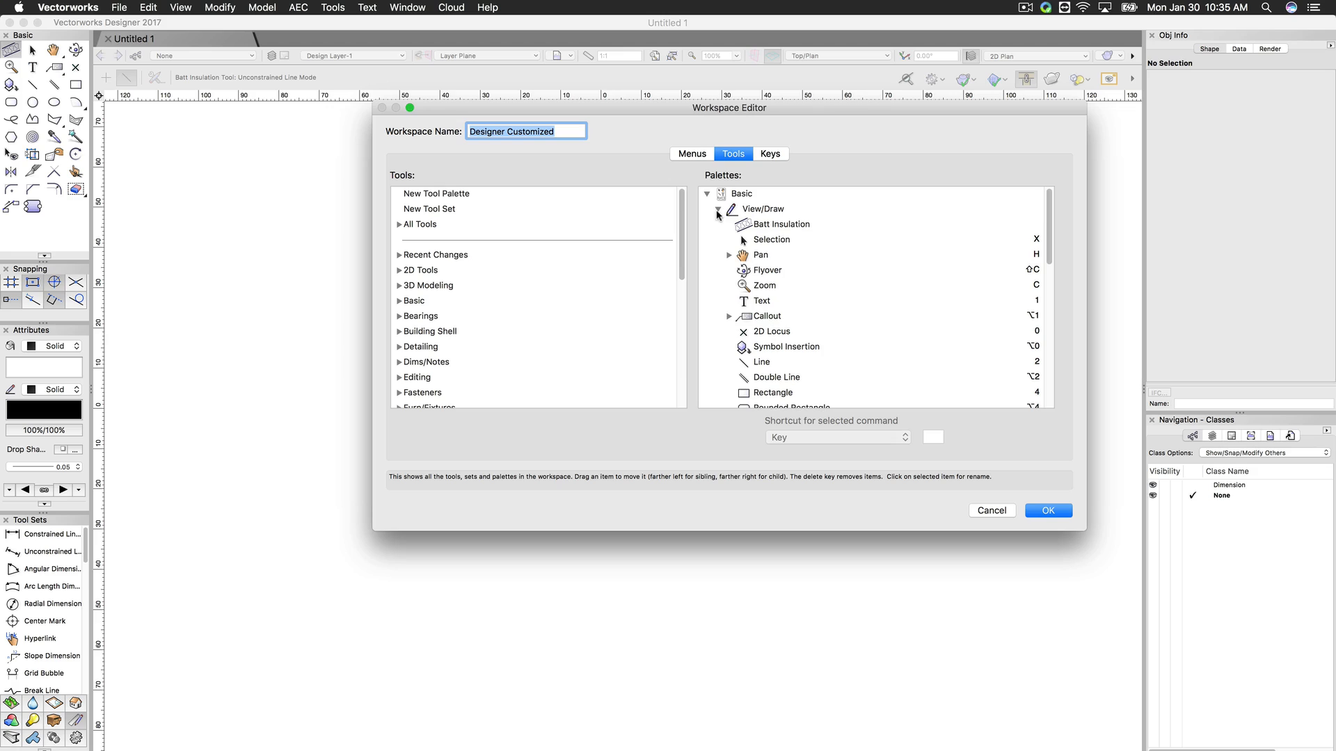
Step: Try to assign M as the Batt Insulation tool's shortcut, declining to reassign it from Unconstrained Linear Dimension
click(803, 240)
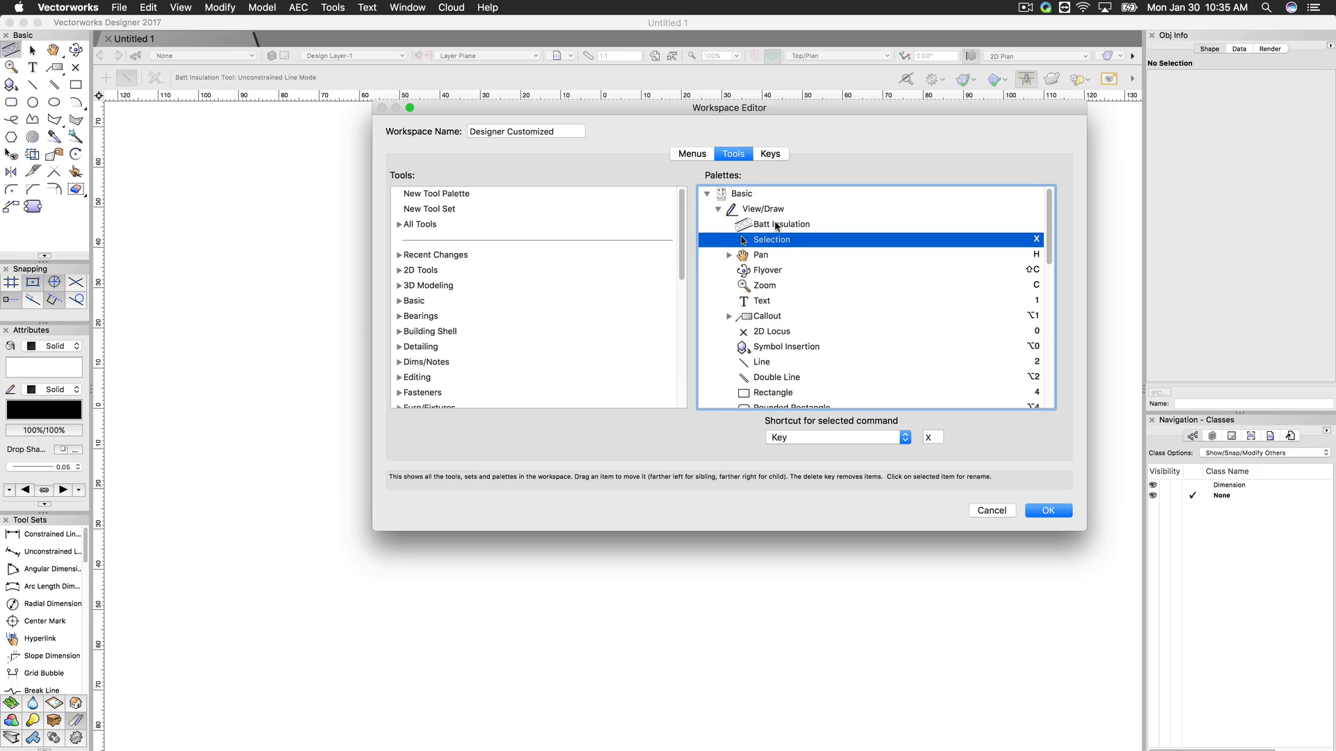
click(777, 226)
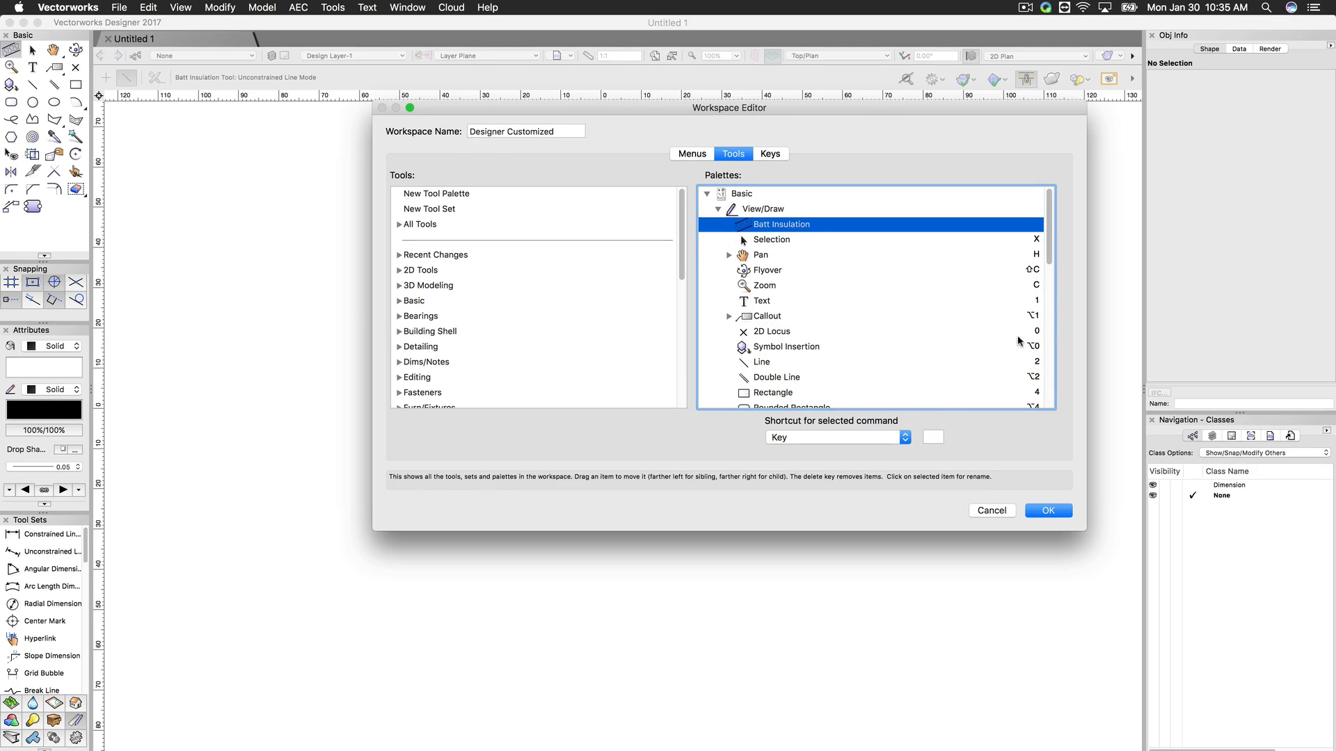
click(933, 437)
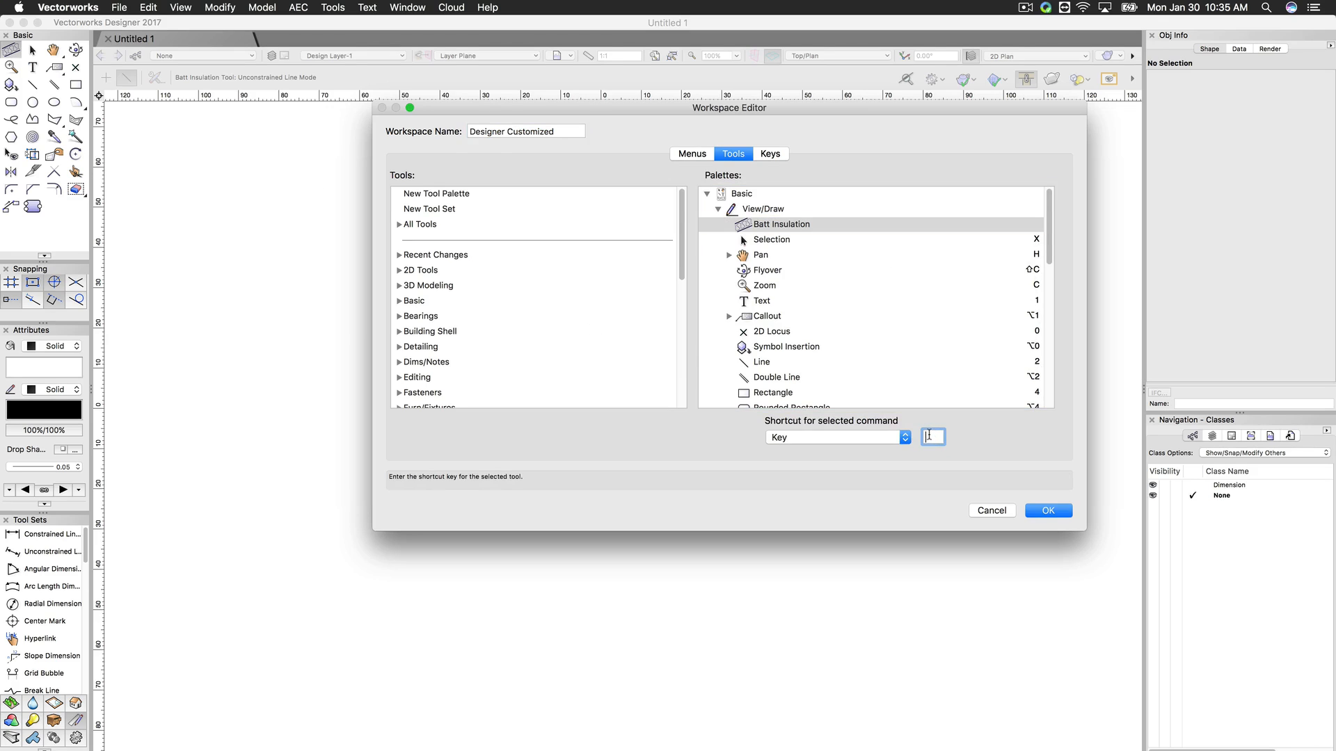
text(m)
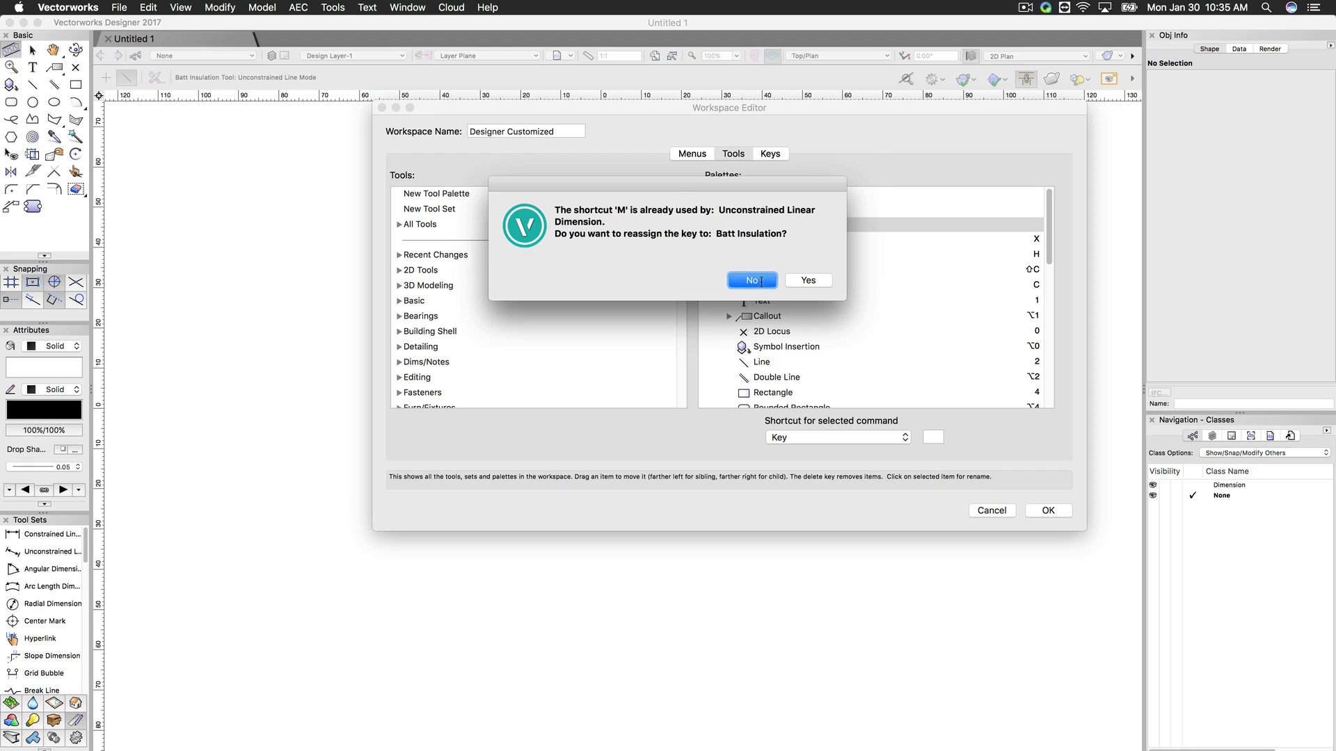
click(752, 280)
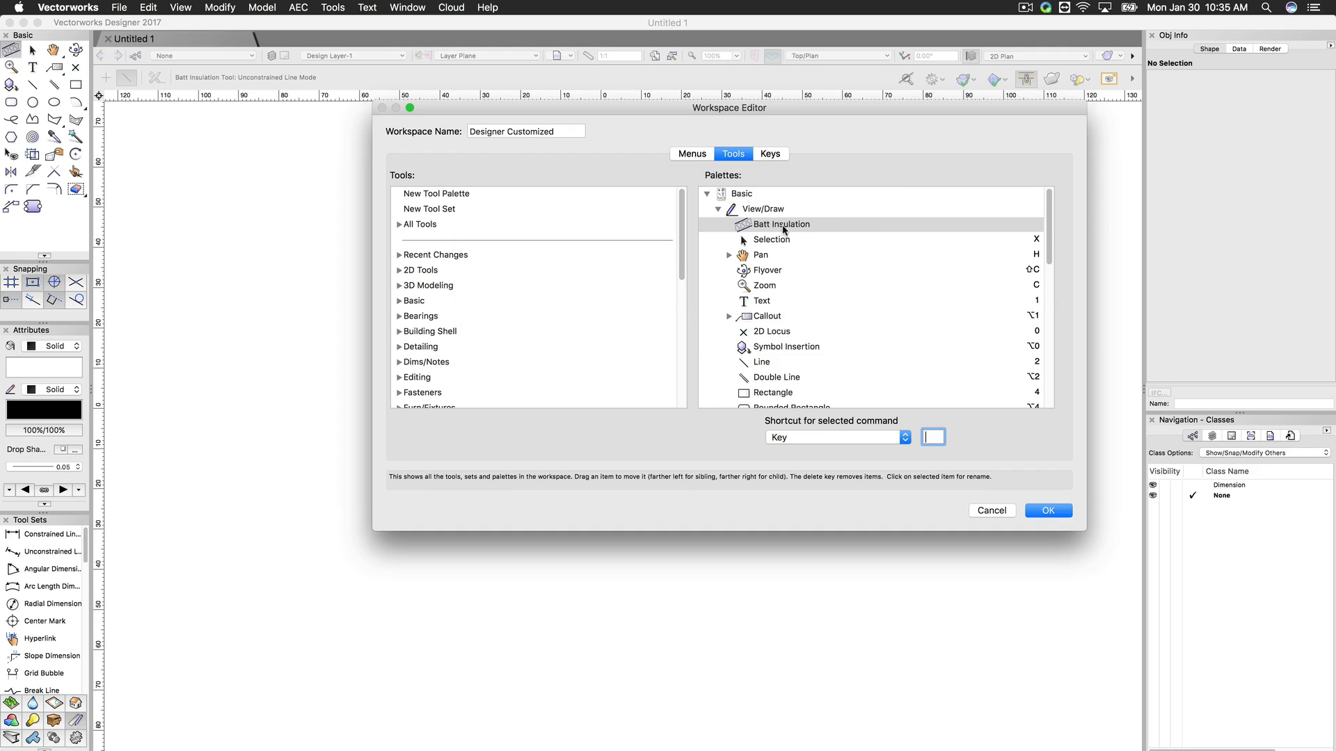
Step: Assign Option+Shift+X as the shortcut for the Batt Insulation tool
click(1037, 240)
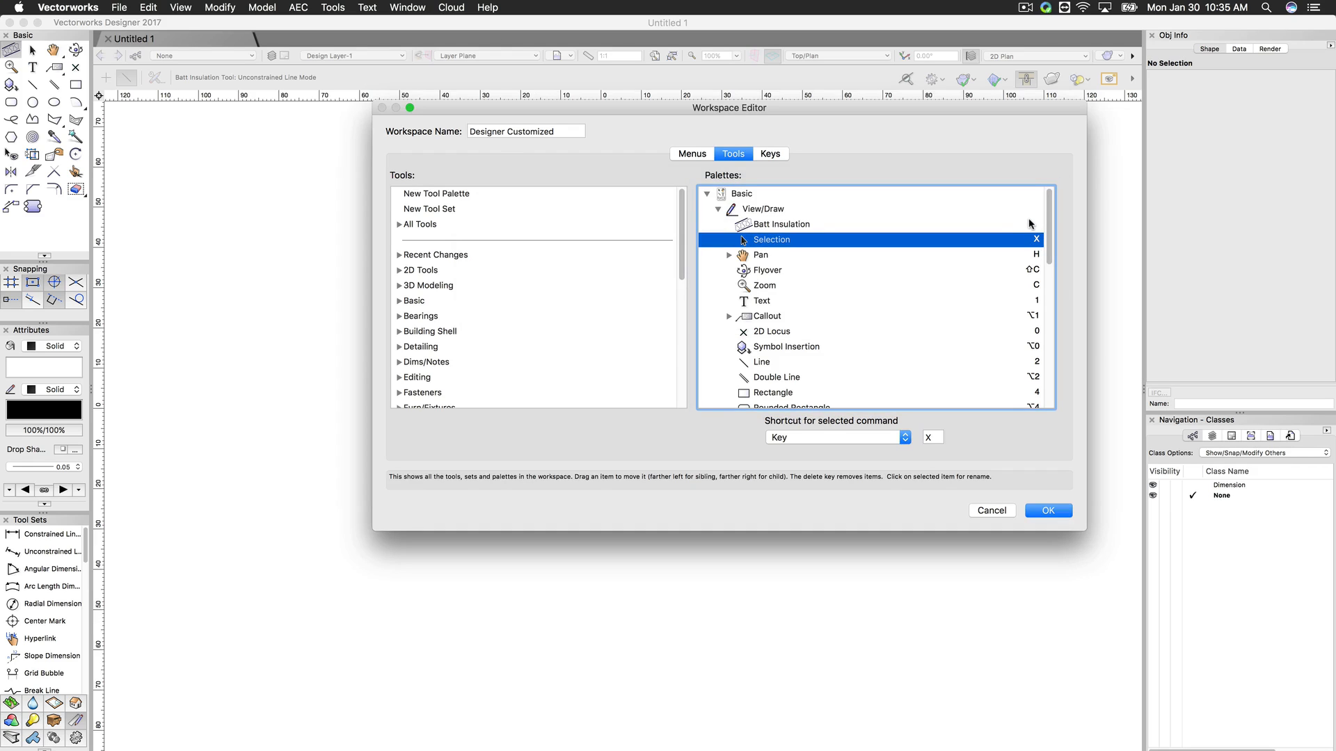
click(816, 224)
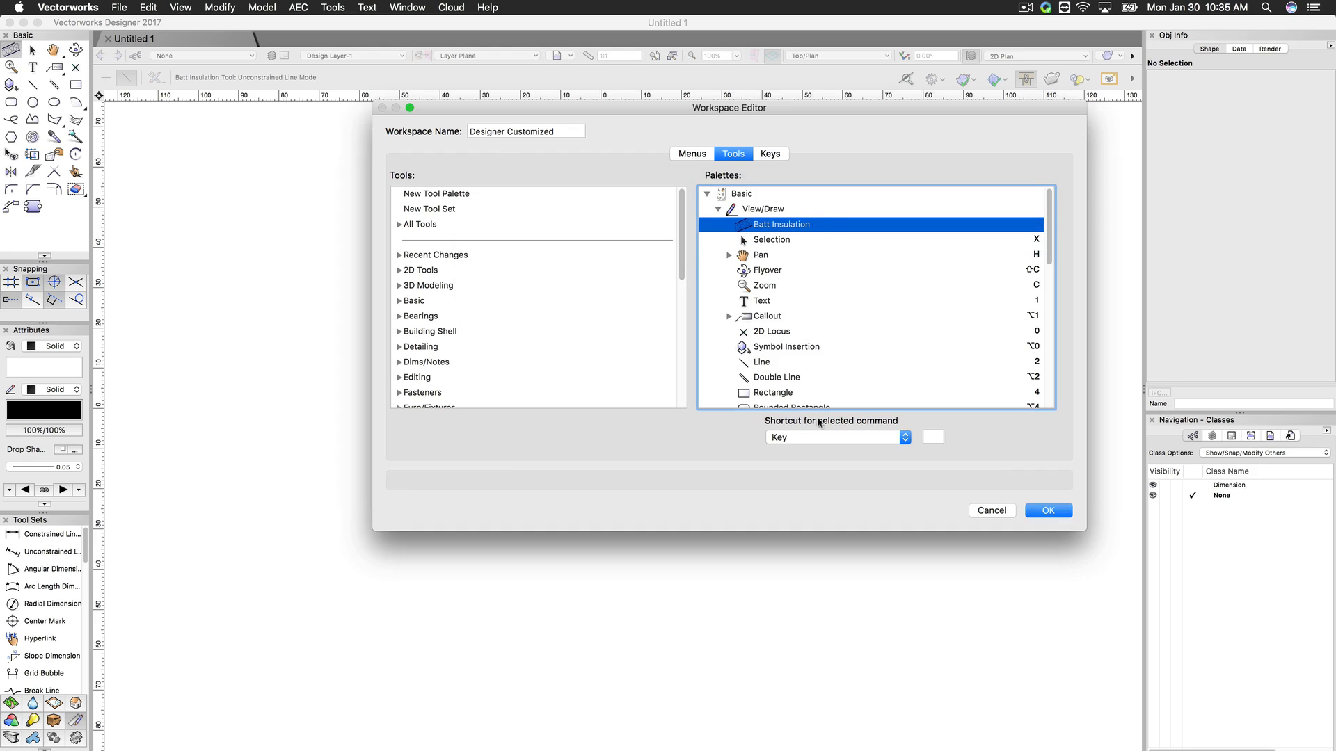
click(823, 439)
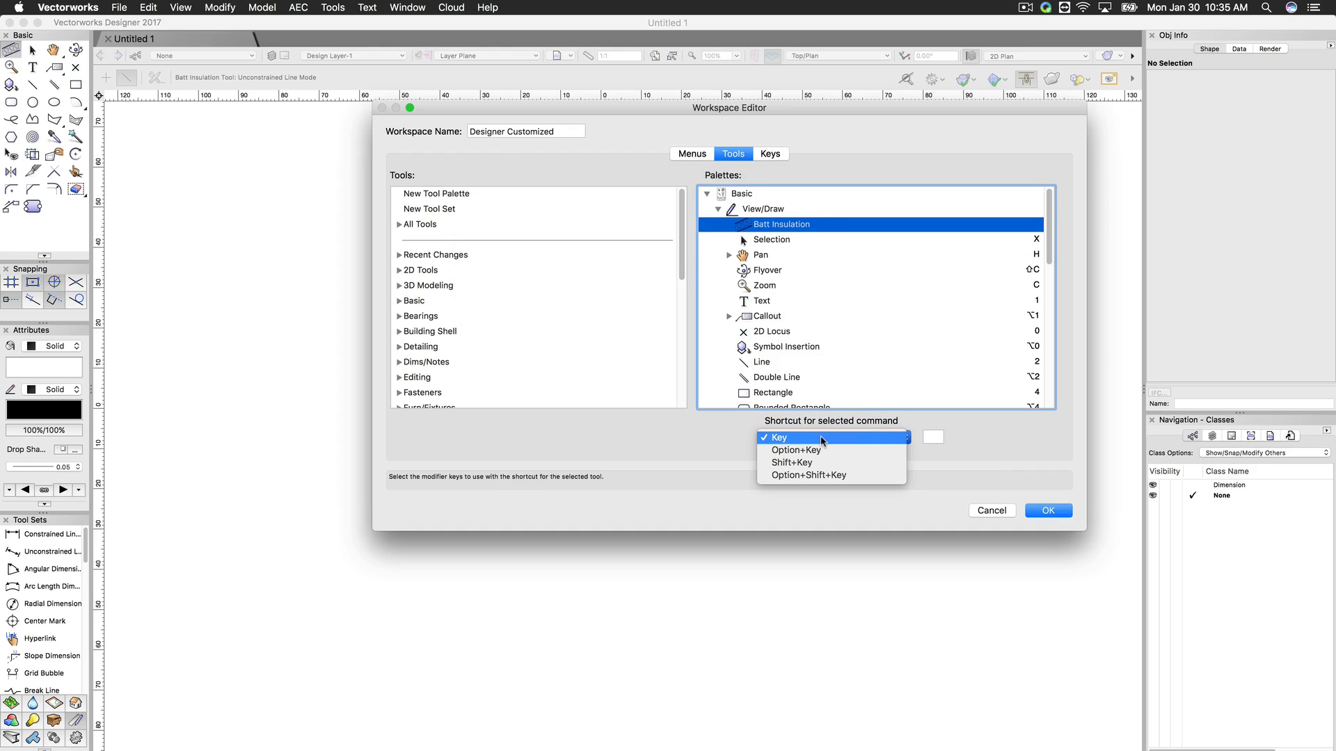
click(828, 475)
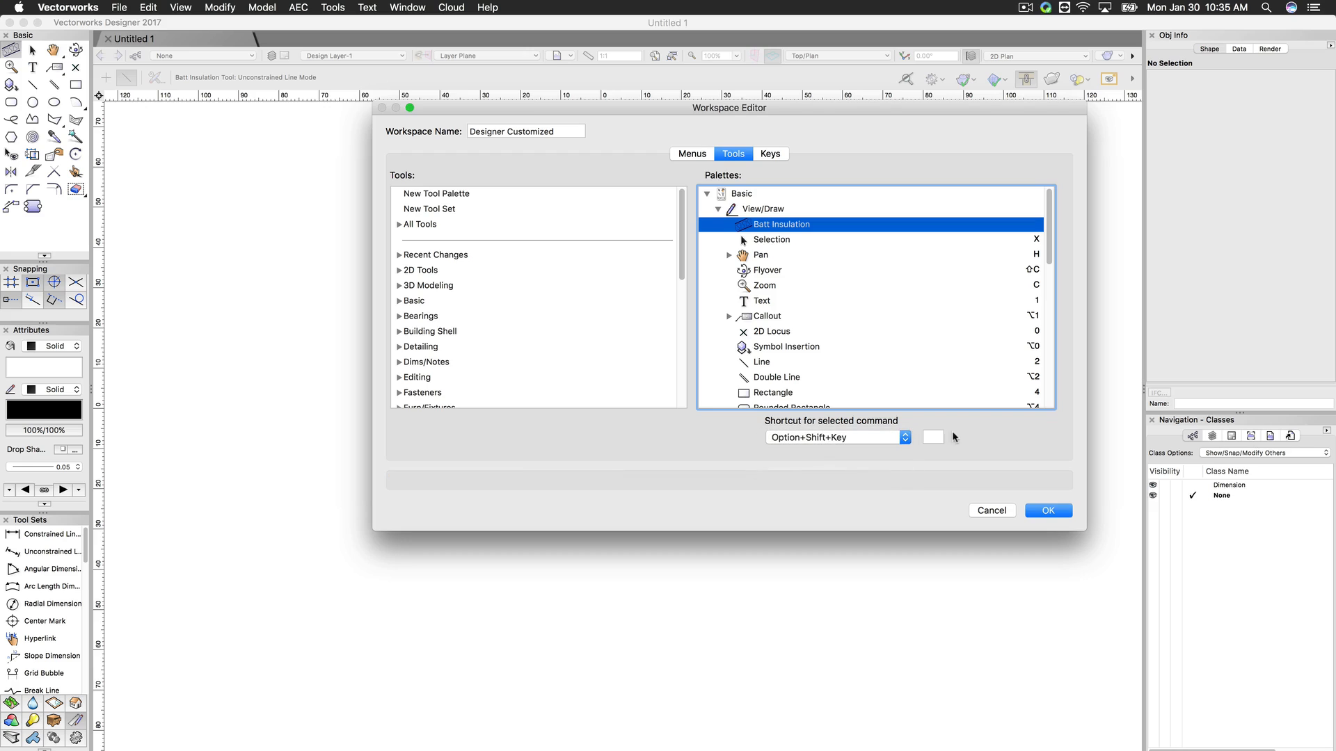
click(930, 437)
text(x)
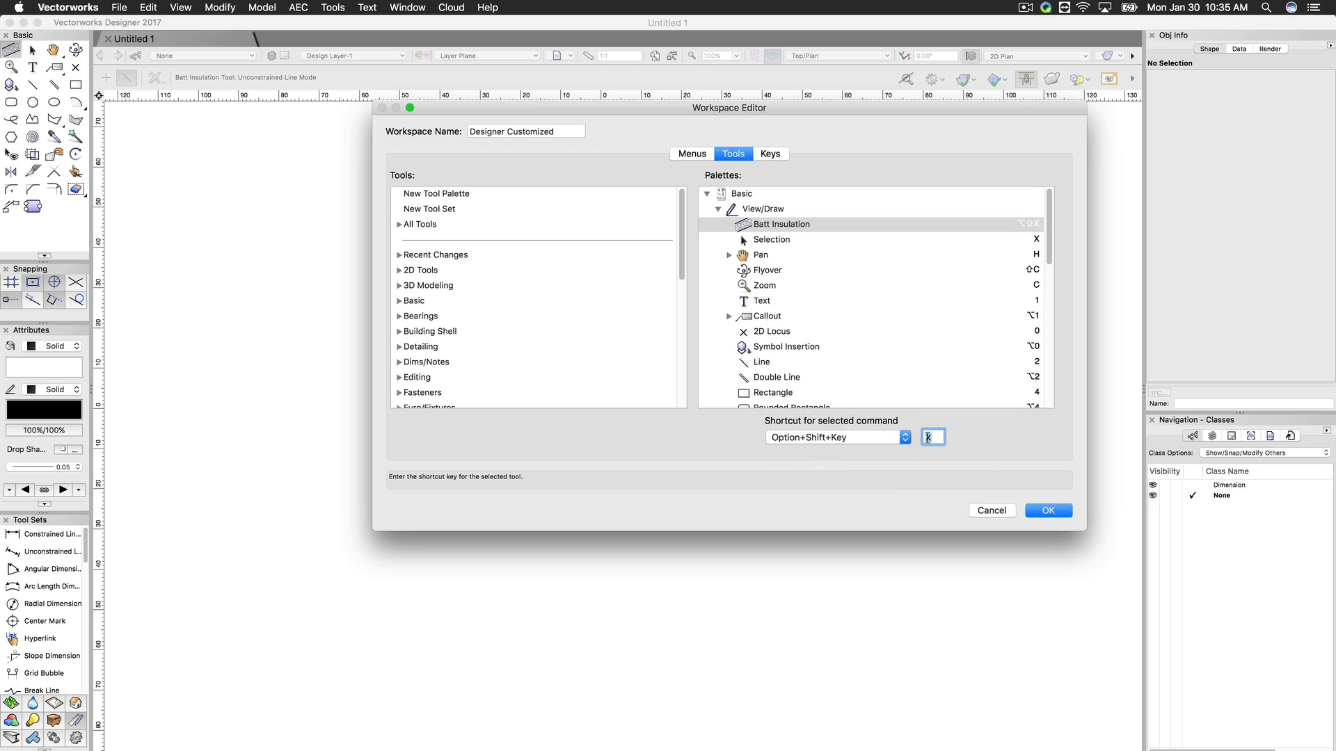
Step: Save the Designer Customized workspace with Option+Shift+X kept as the Batt Insulation shortcut
click(1035, 242)
click(1031, 226)
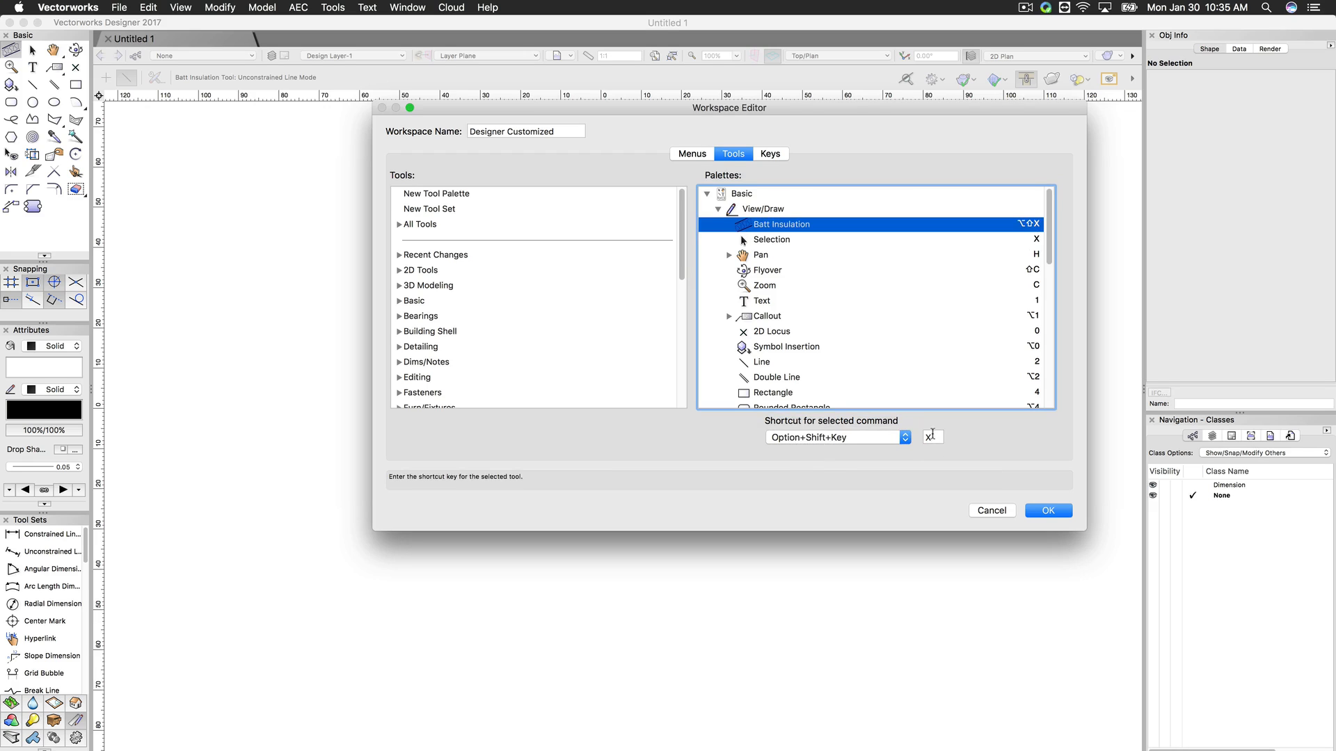
click(1047, 514)
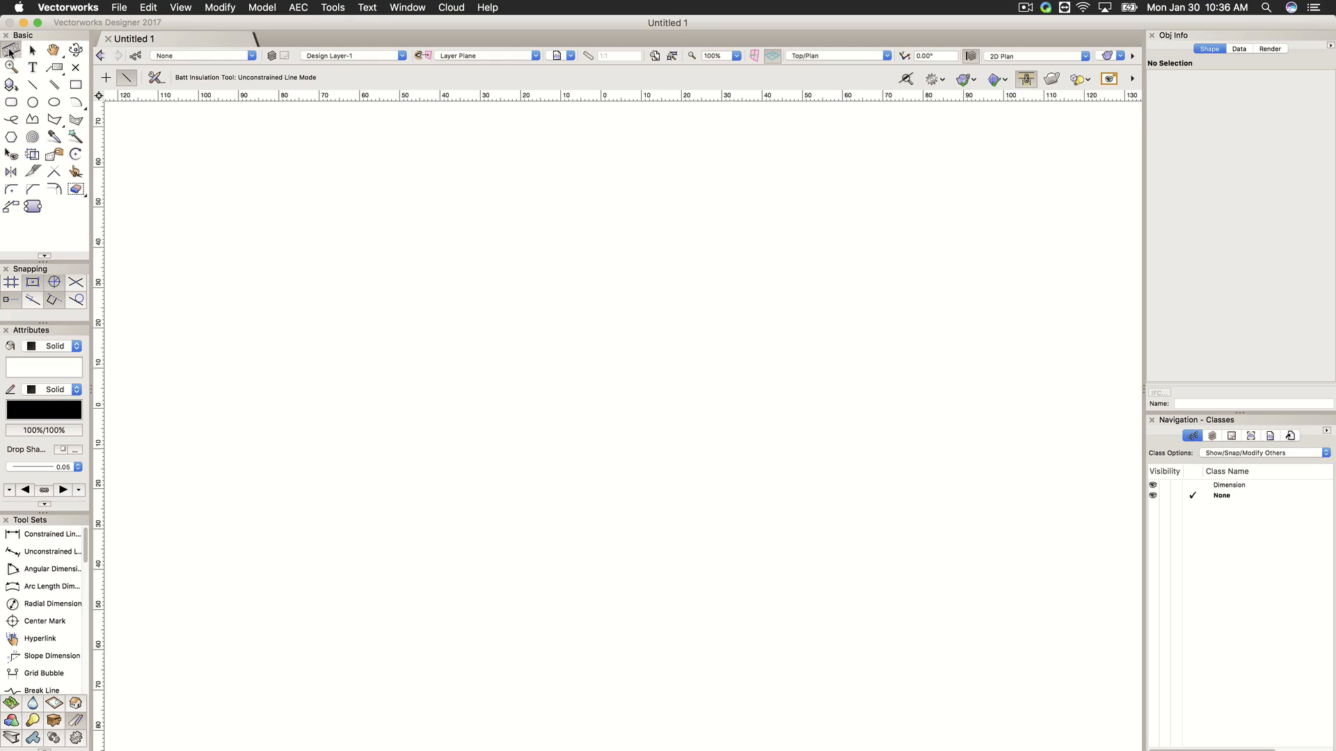
Step: Test the X and Option+Shift+X shortcuts by switching between the Selection and Batt Insulation tools, ending on Selection
key(x)
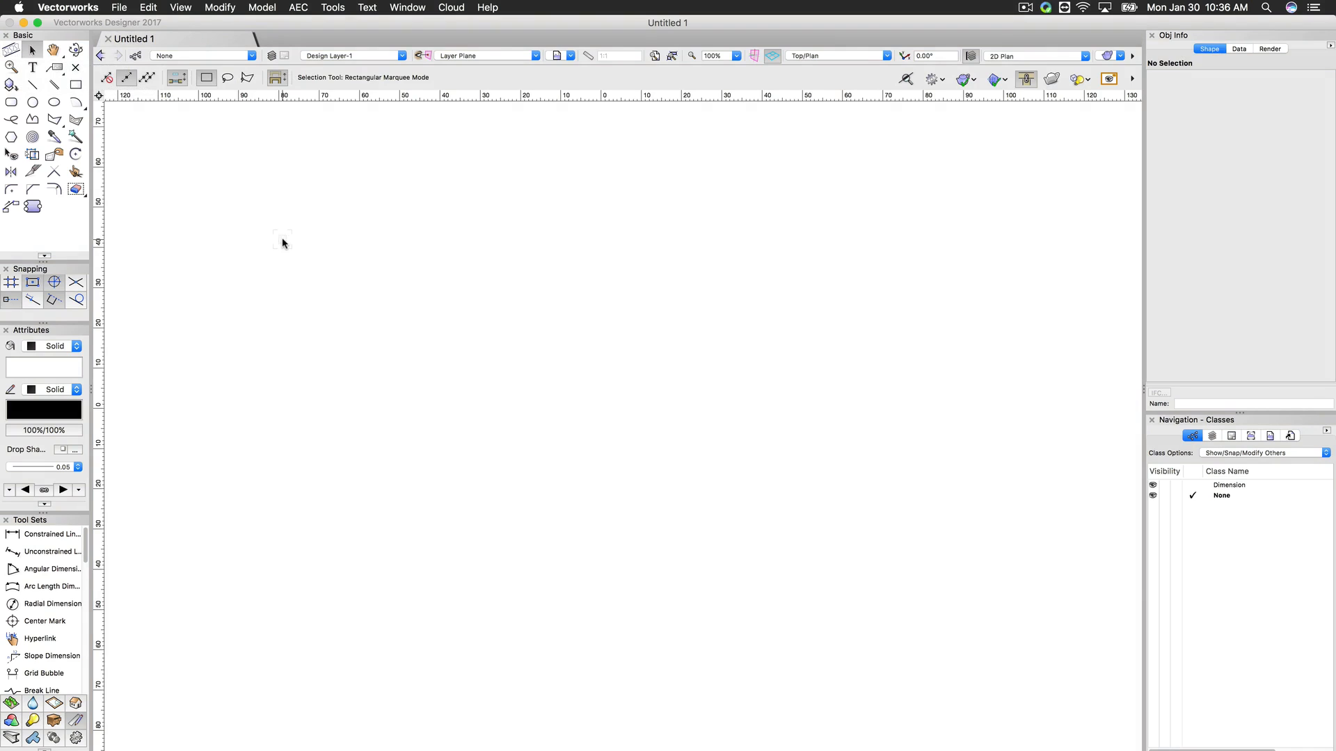
key(x)
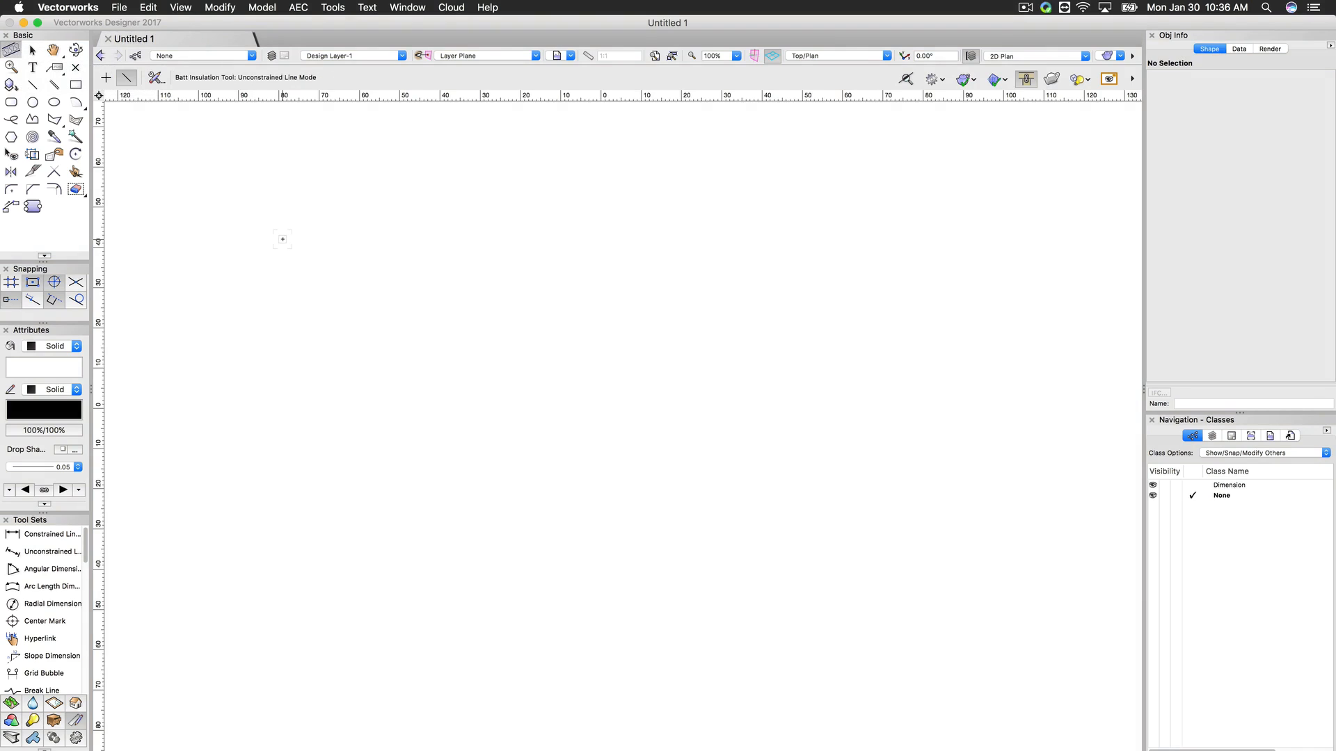
key(x)
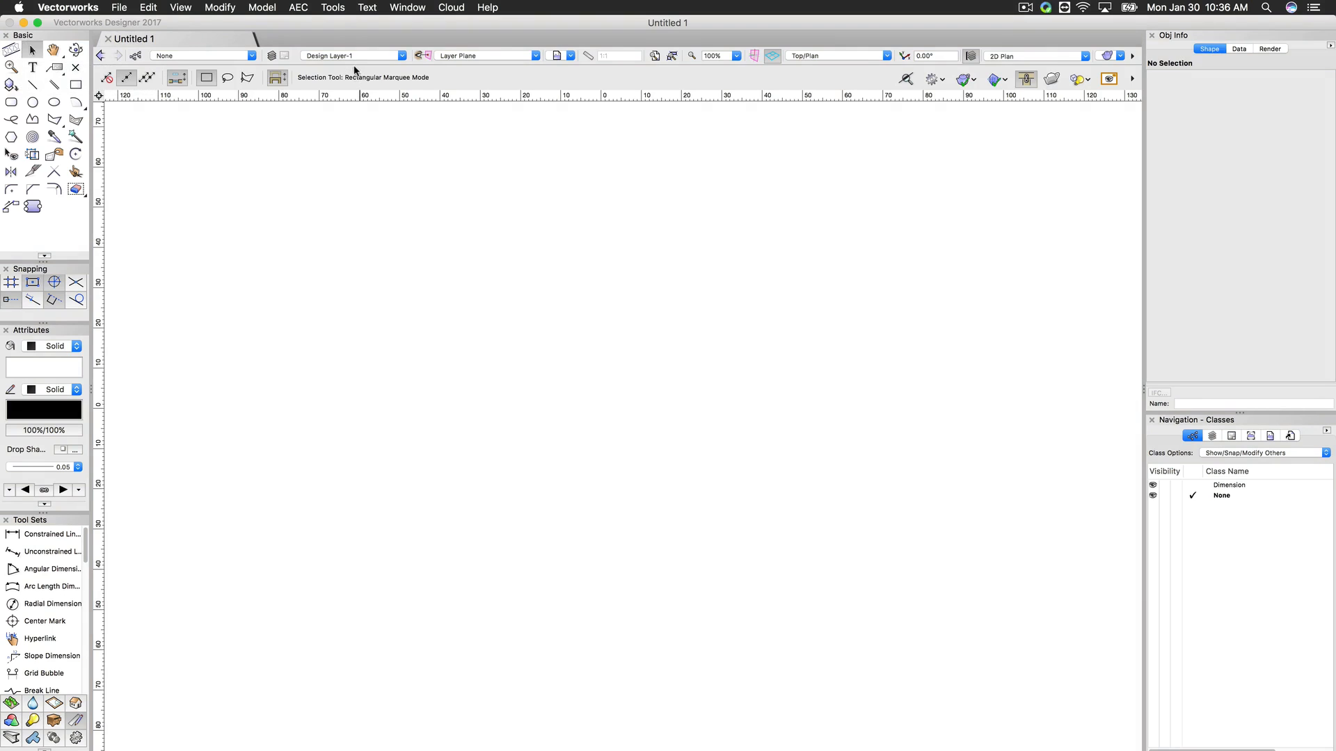
Step: Open the current workspace for editing and remove Batt Insulation from the Basic palette's View/Draw set
click(334, 8)
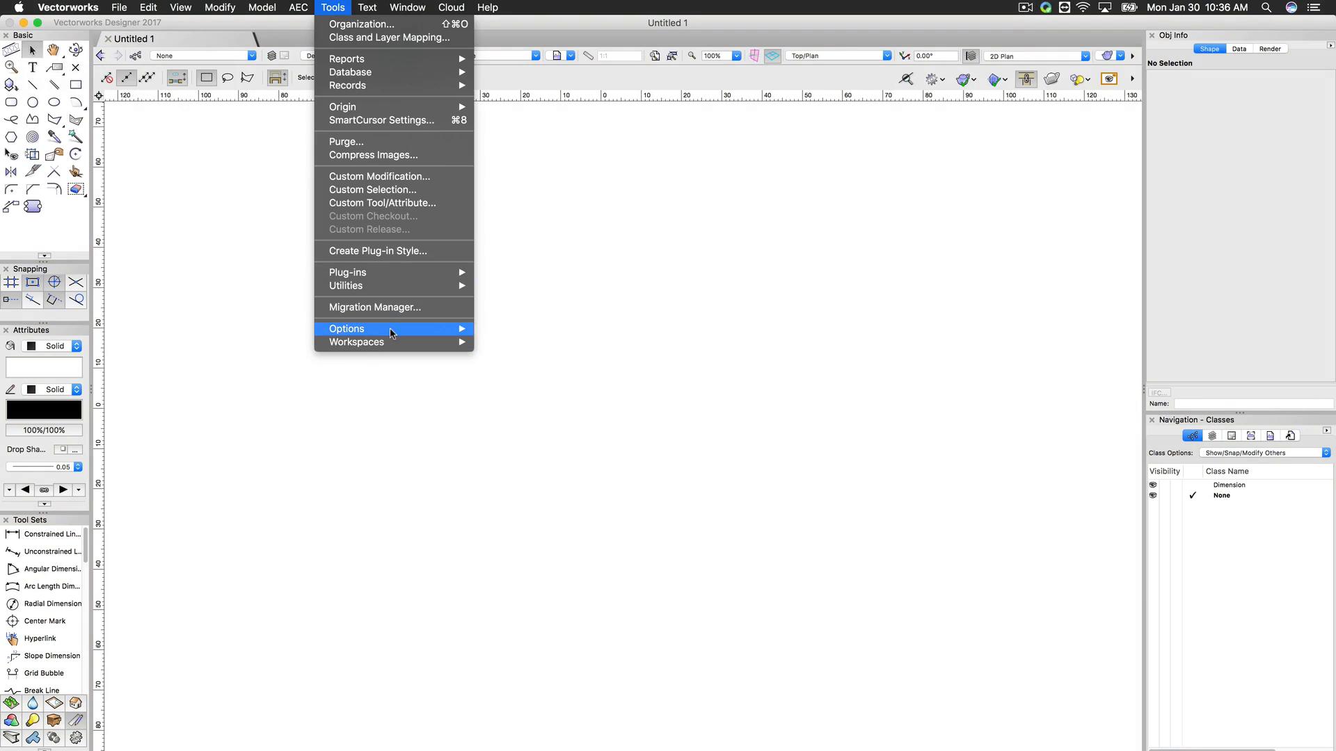
mouse_move(441, 342)
click(511, 343)
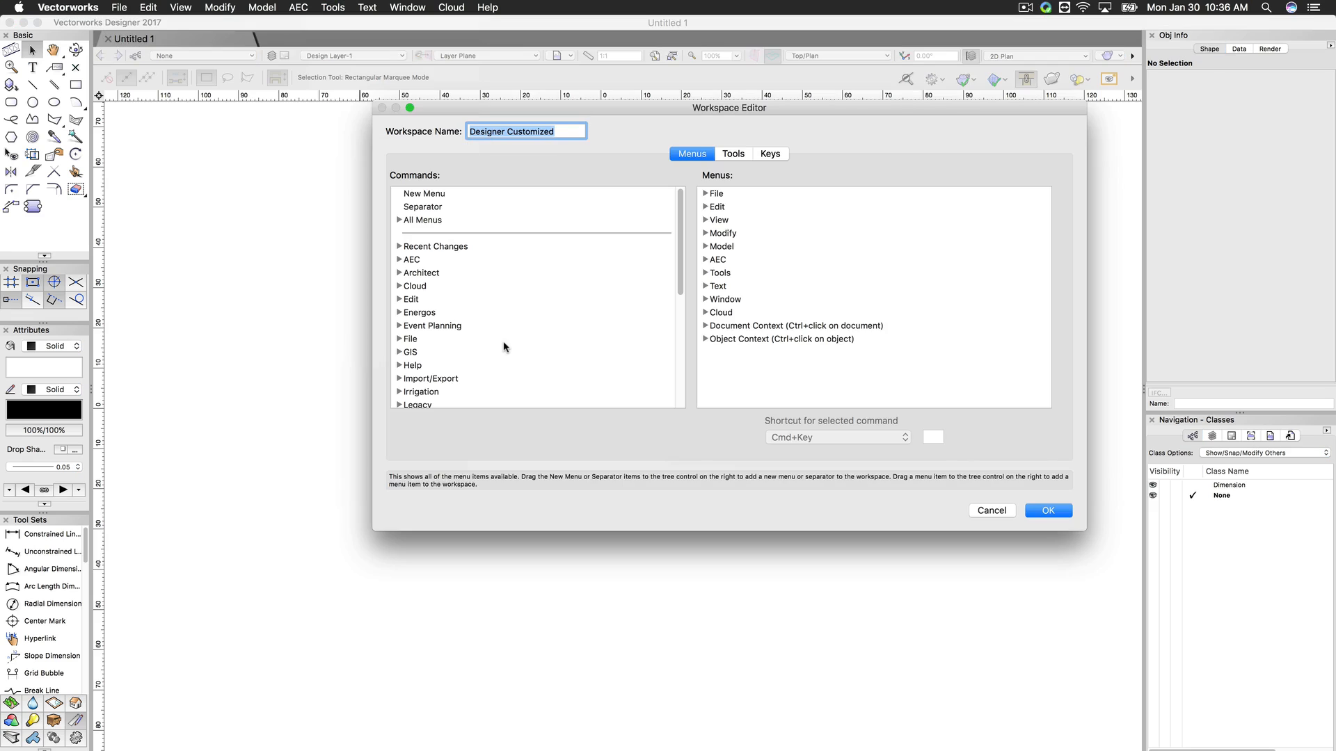
click(733, 154)
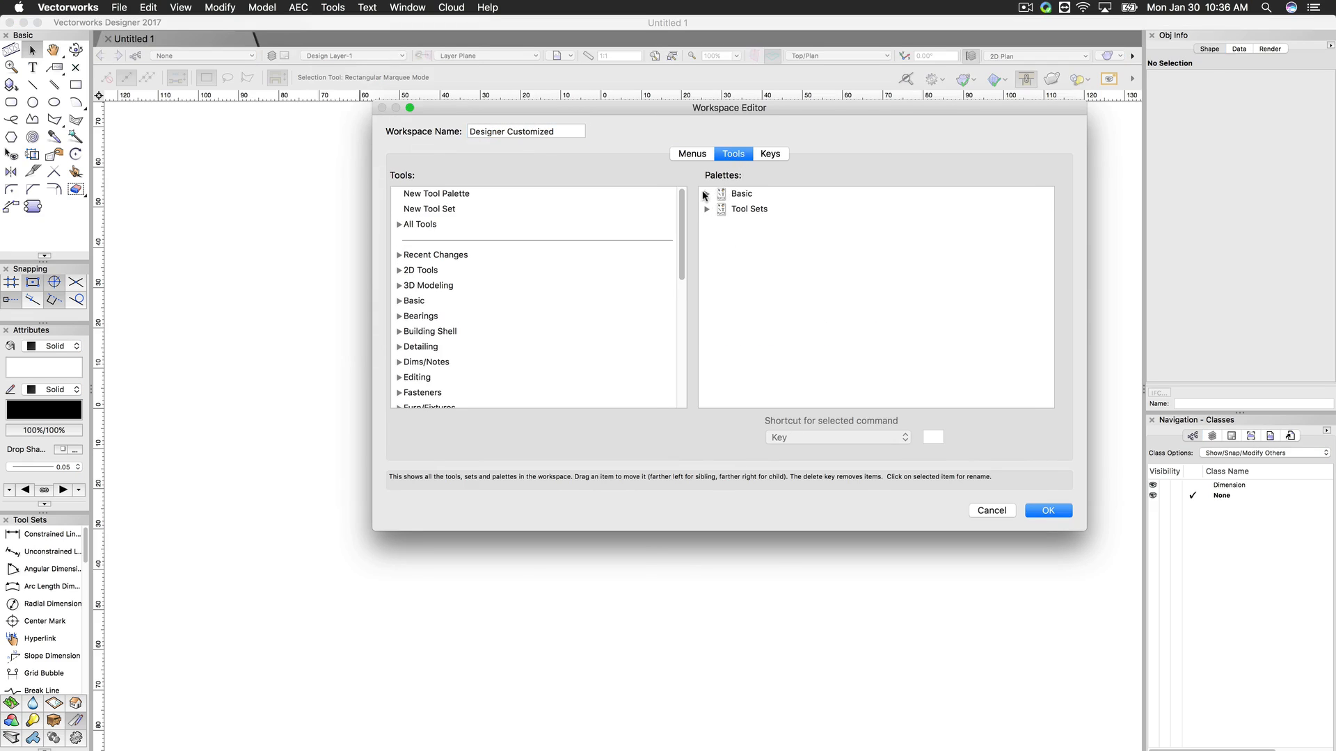
click(738, 195)
click(707, 195)
click(718, 209)
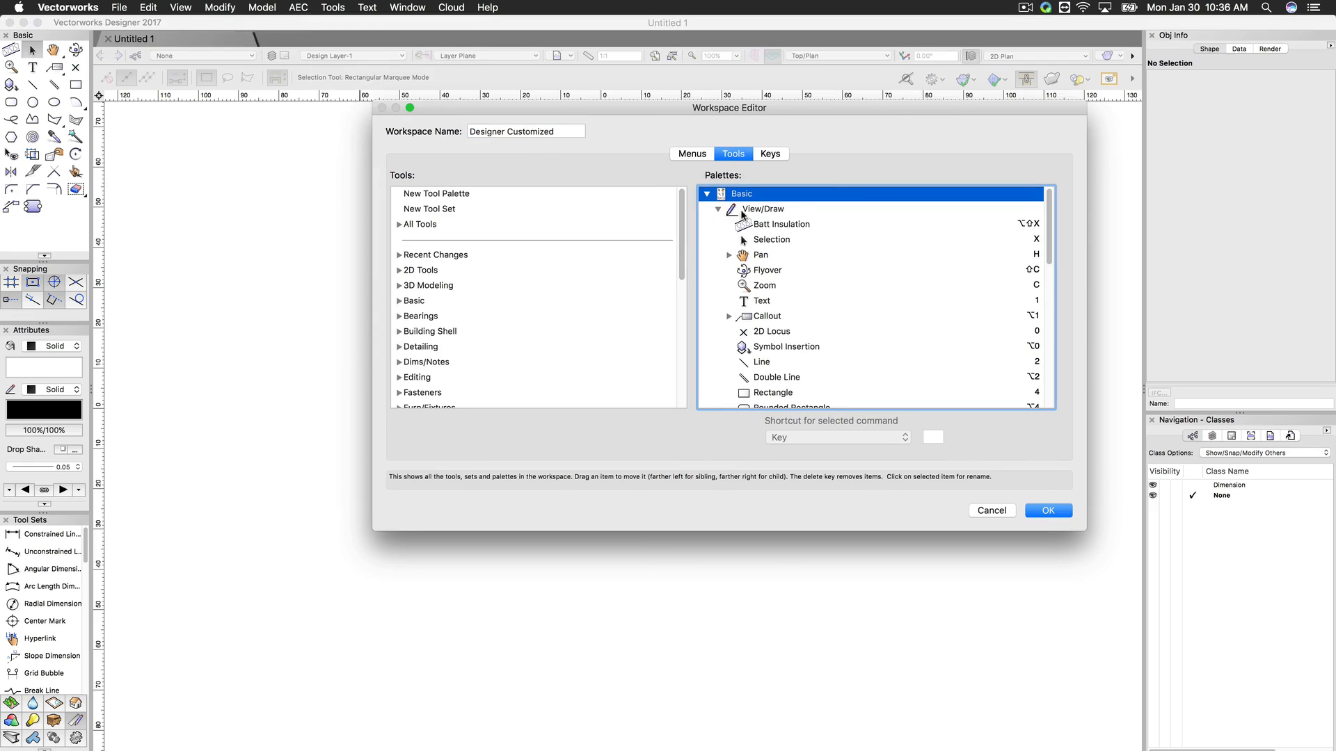
click(784, 224)
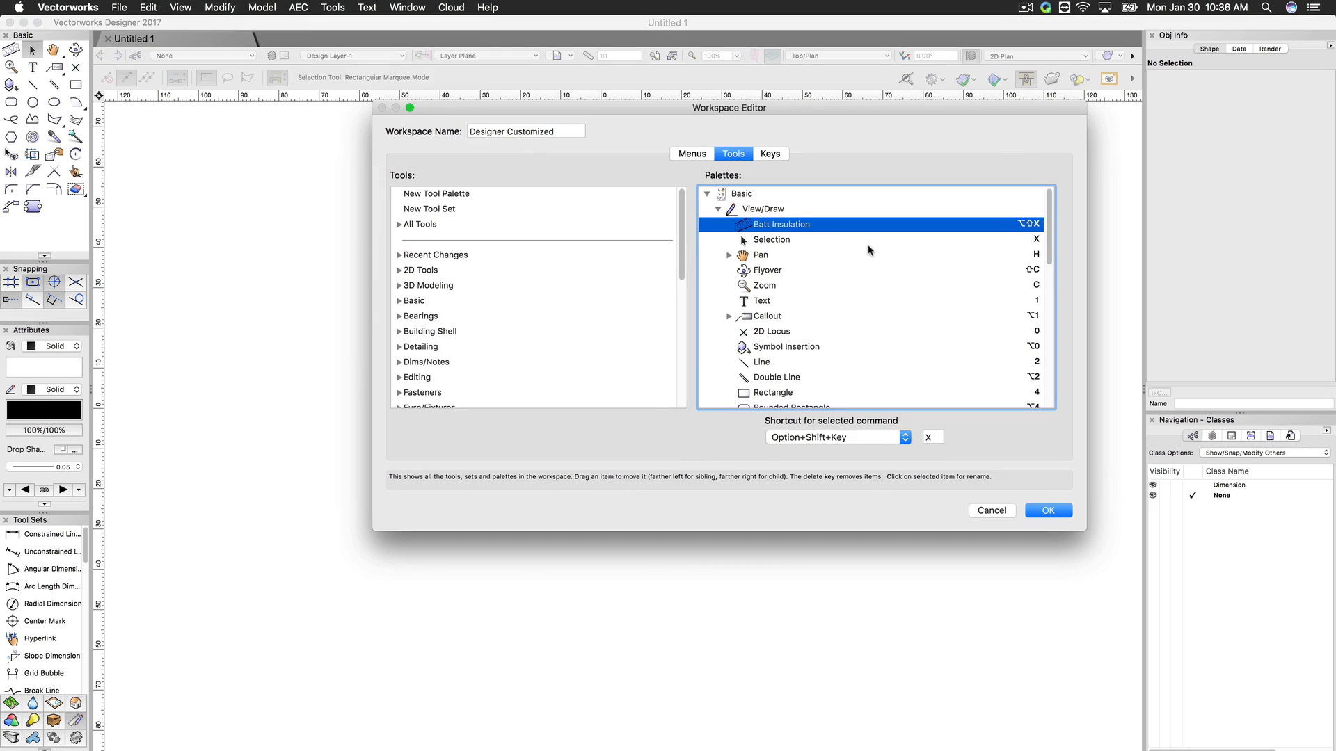
drag(746, 243, 780, 225)
key(Delete)
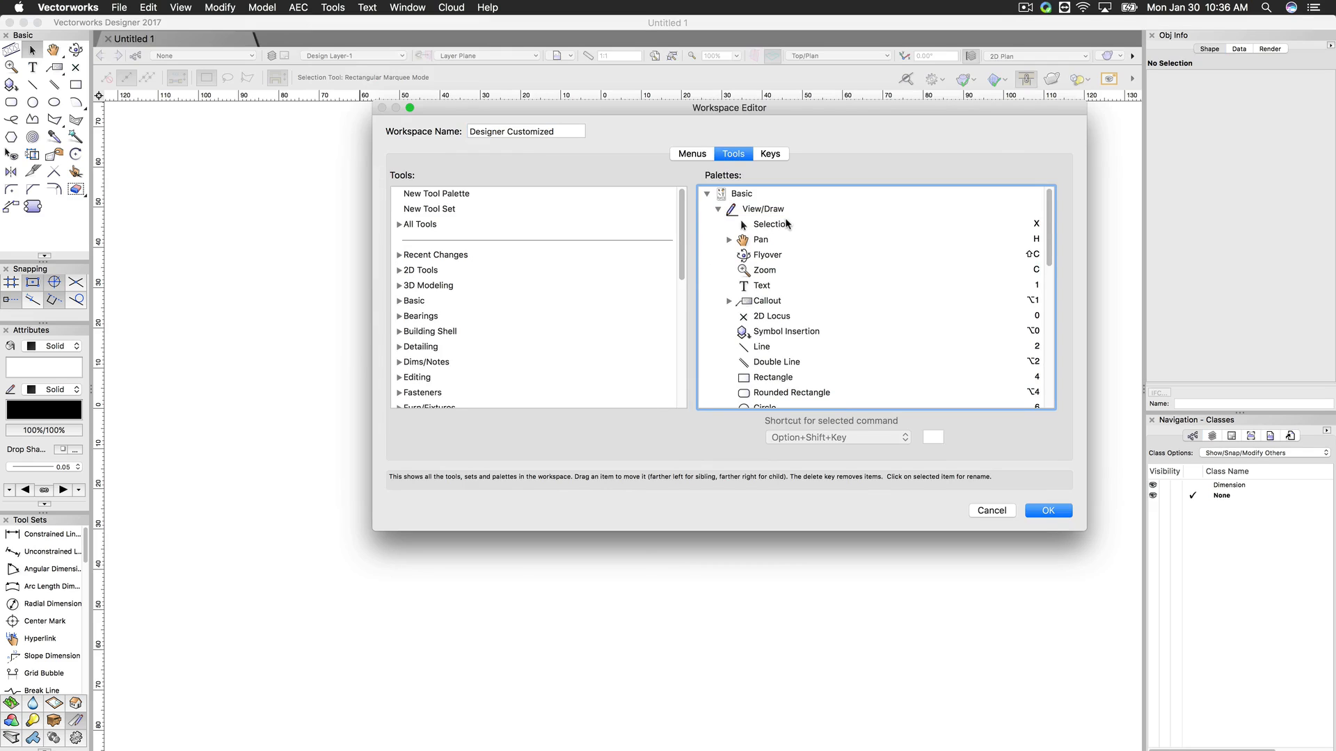
Step: Clear the snapping shortcut keys A, S, D and F in the workspace
click(770, 154)
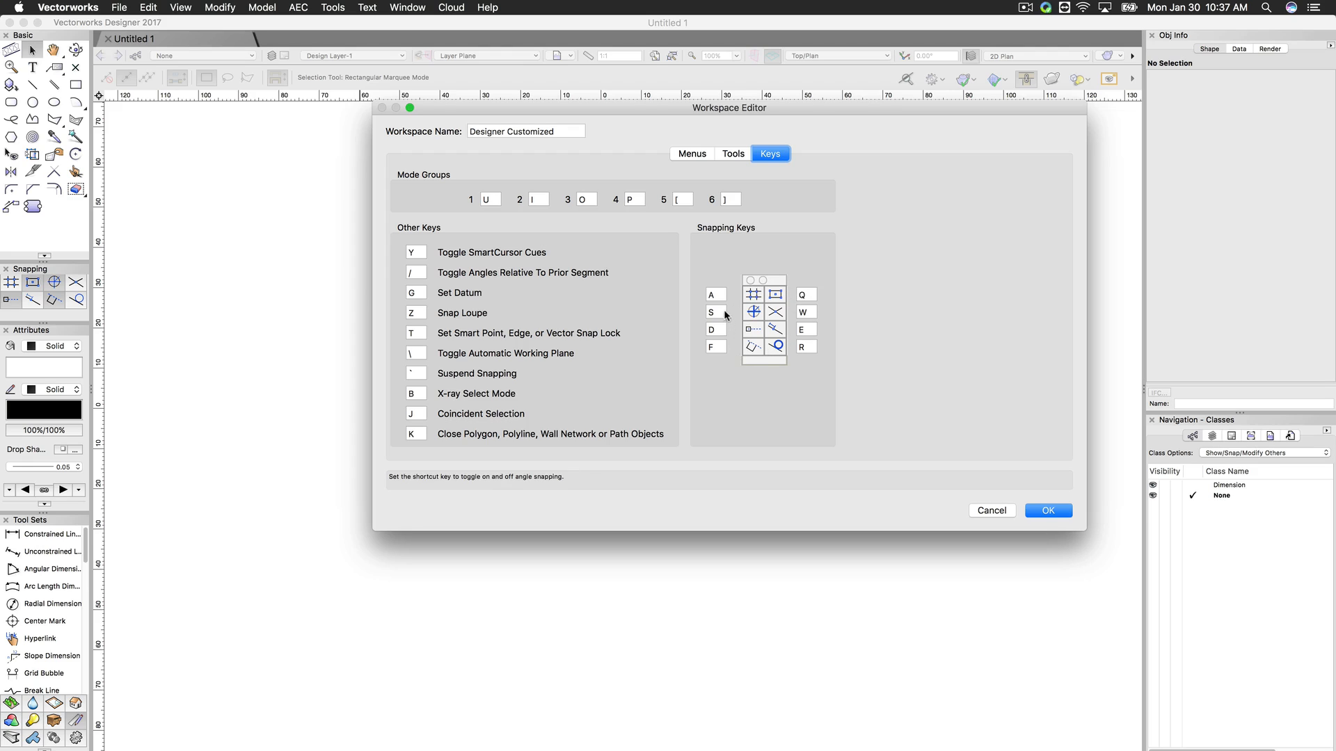
click(714, 294)
key(BackSpace)
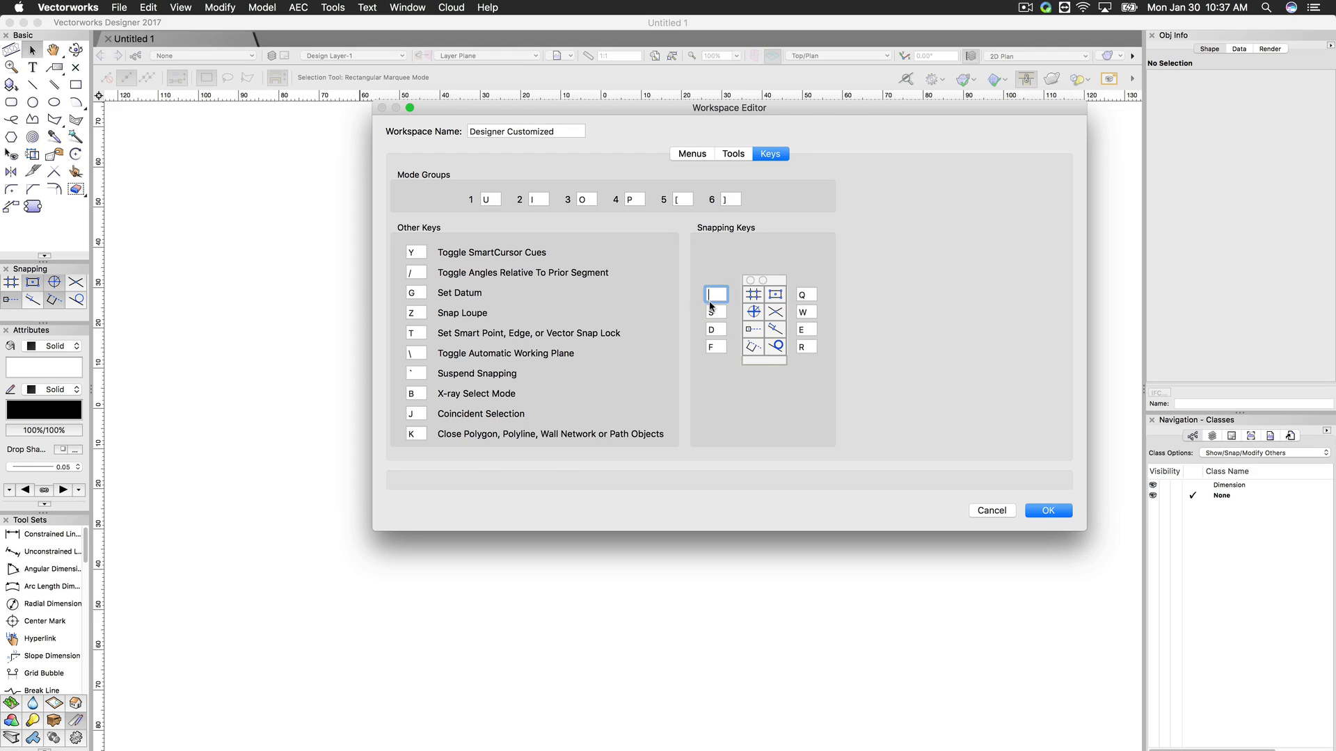
click(714, 311)
key(BackSpace)
click(713, 329)
key(BackSpace)
click(715, 347)
key(BackSpace)
Step: Discard the pending tool and snapping key changes by closing the Workspace Editor without saving
click(734, 155)
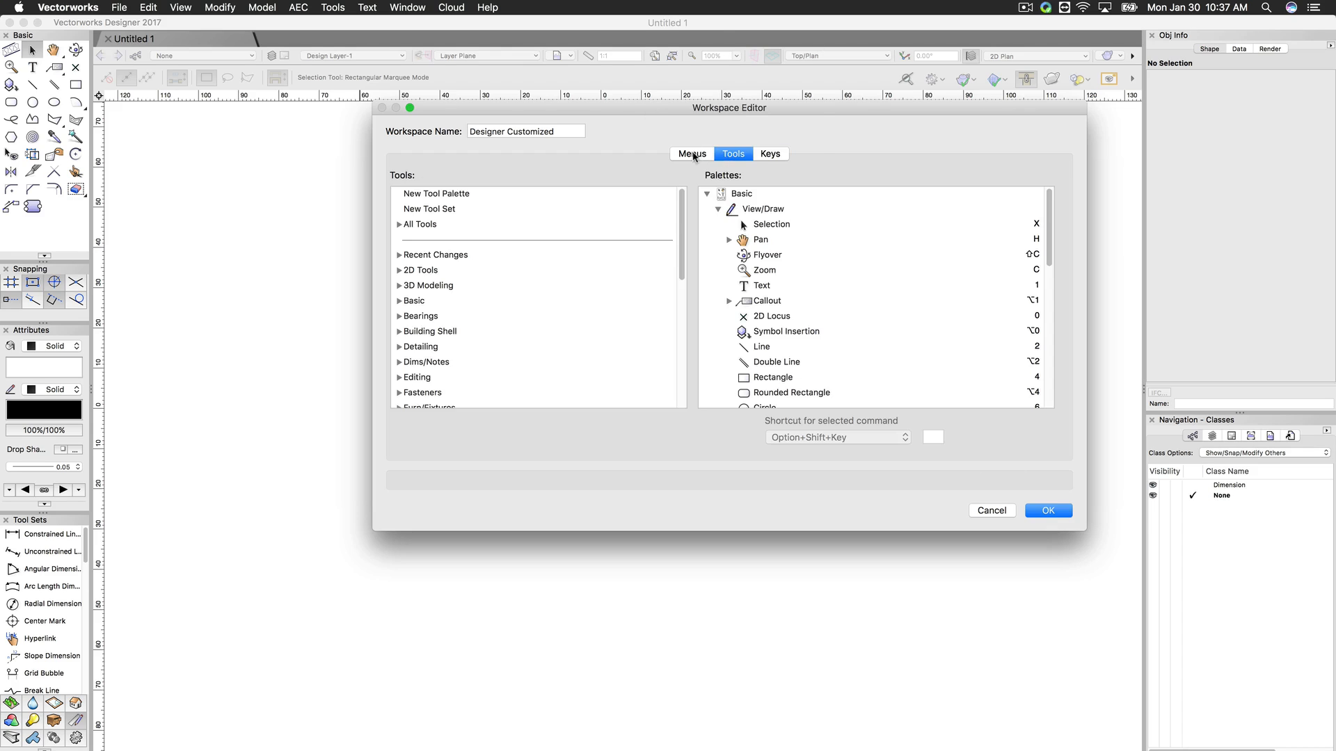
click(696, 156)
click(991, 510)
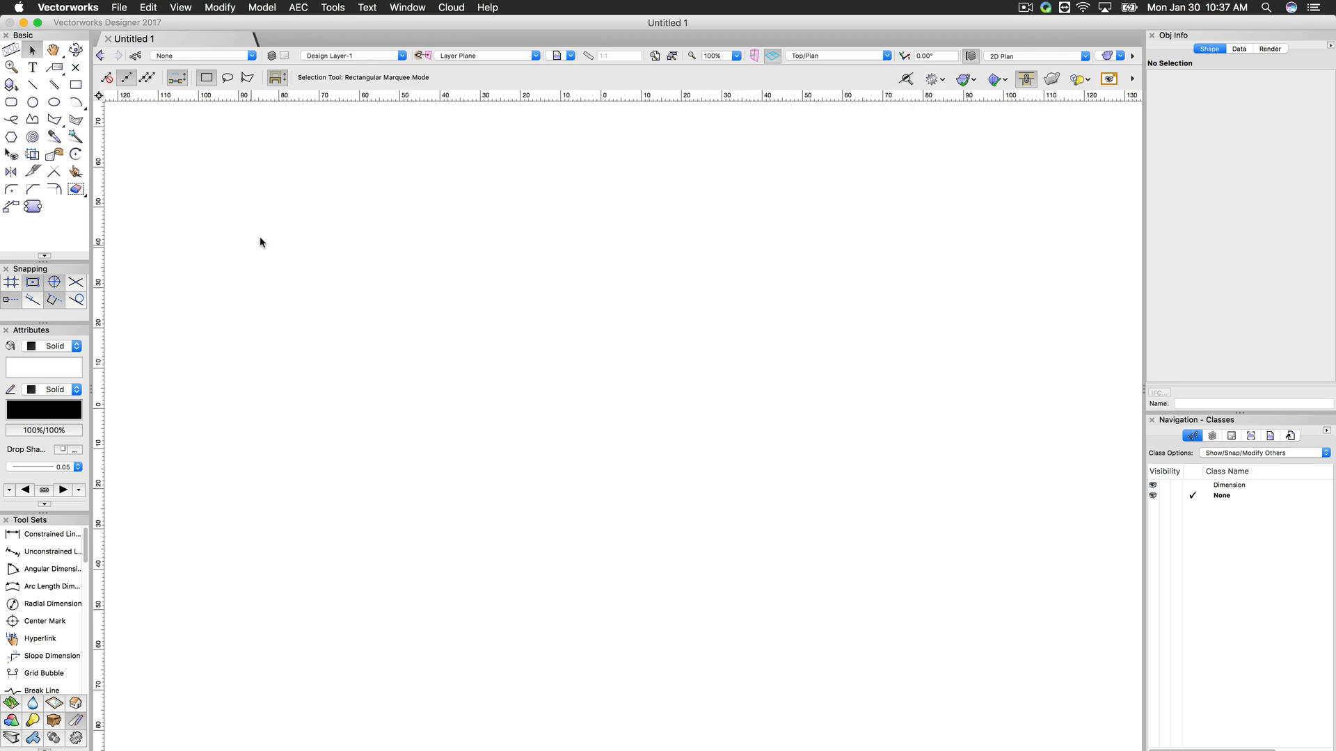
Step: Review the current workspace's key, tool and menu settings in the Workspace Editor and close it without changes
click(334, 12)
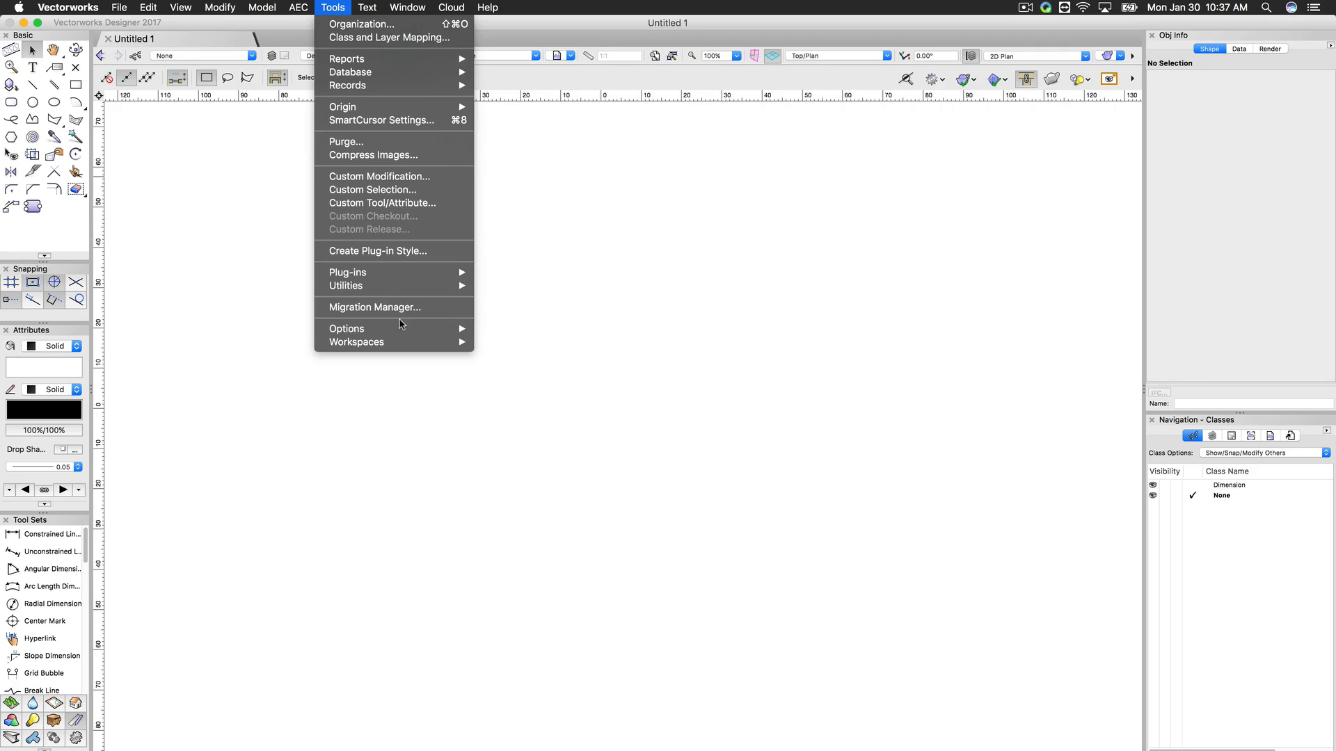
mouse_move(424, 334)
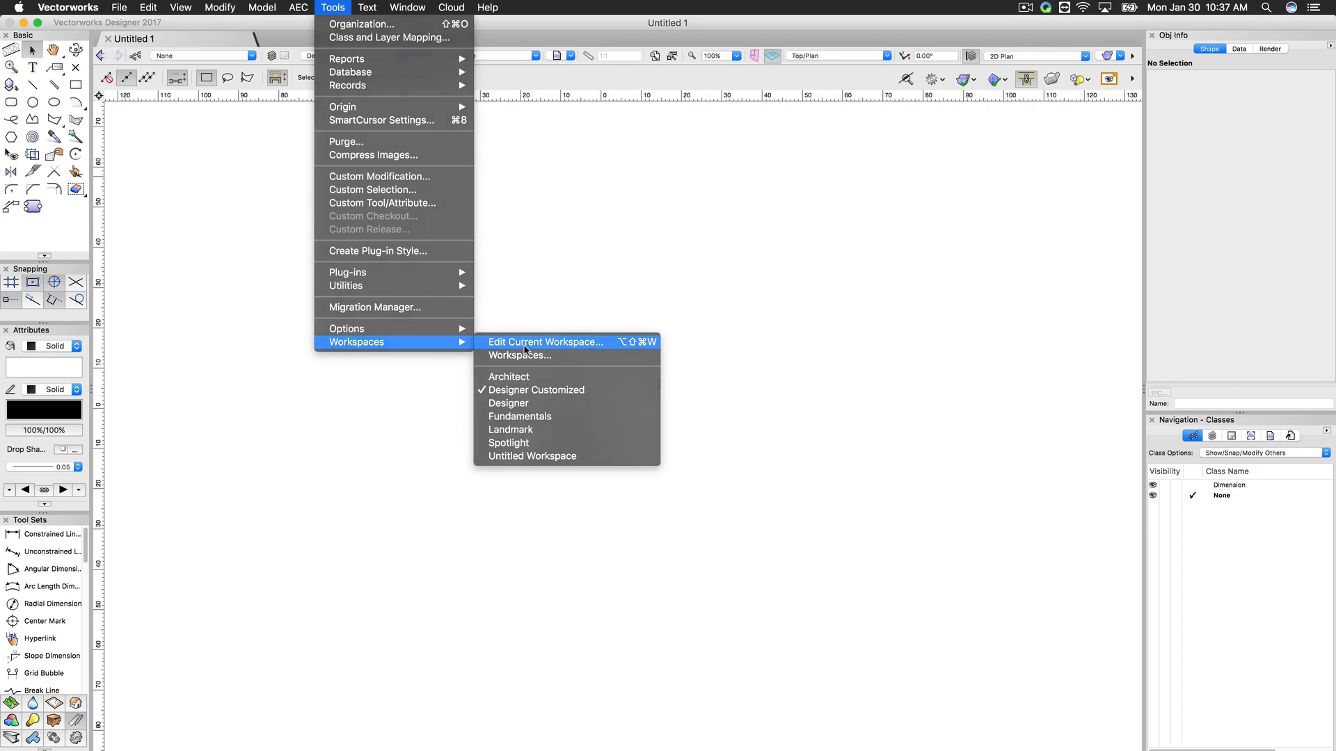
click(530, 345)
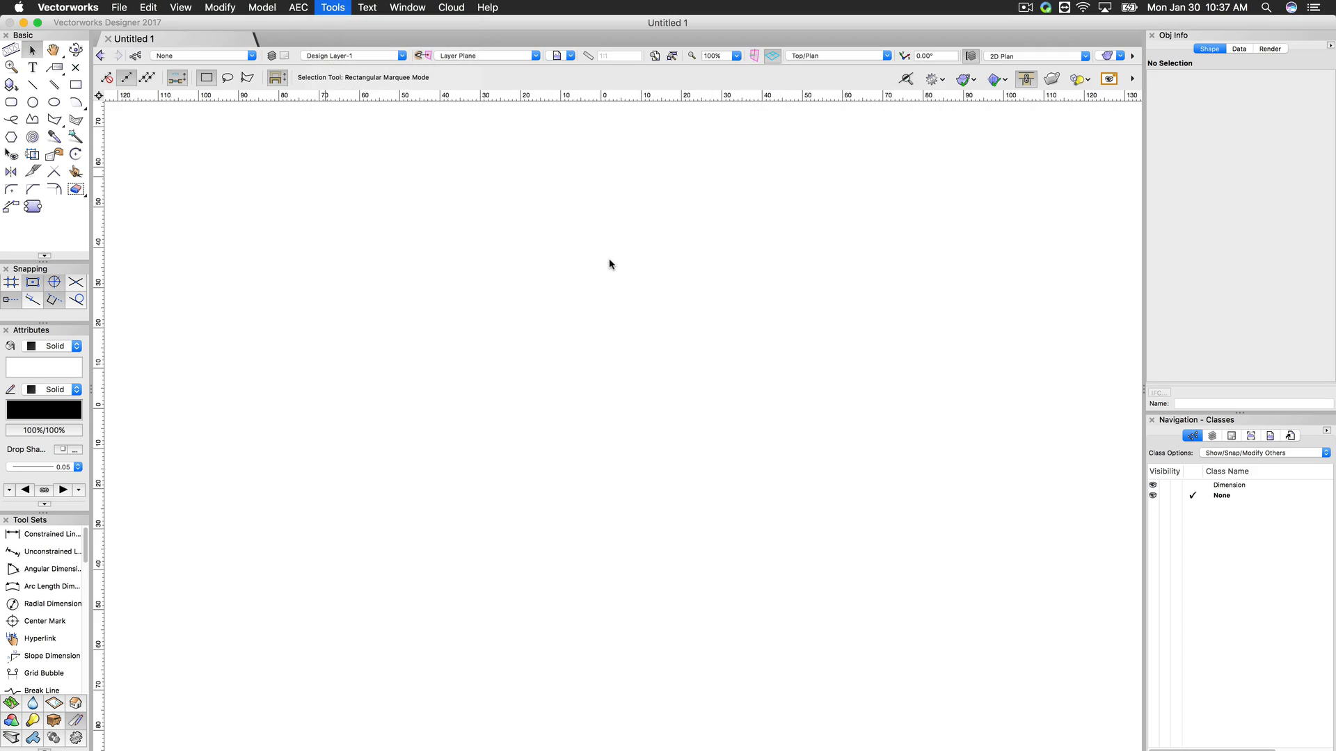
click(771, 154)
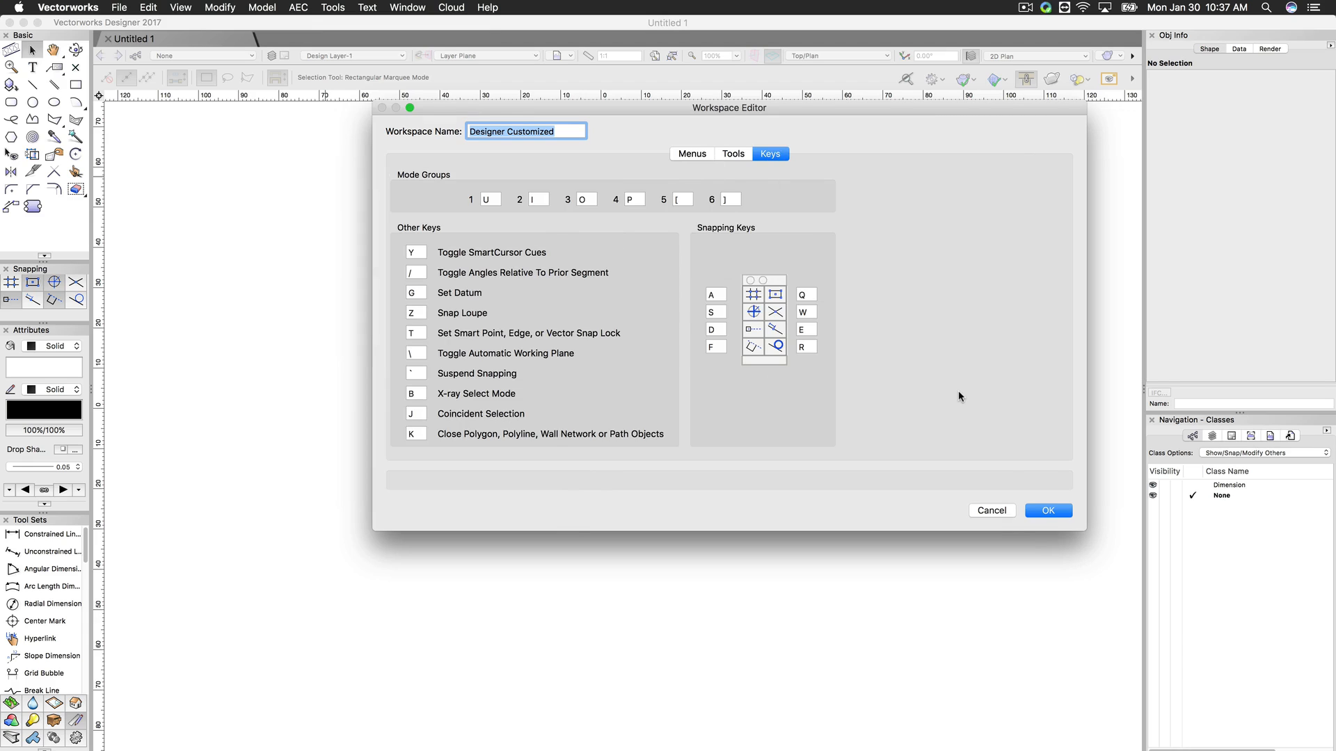
click(730, 153)
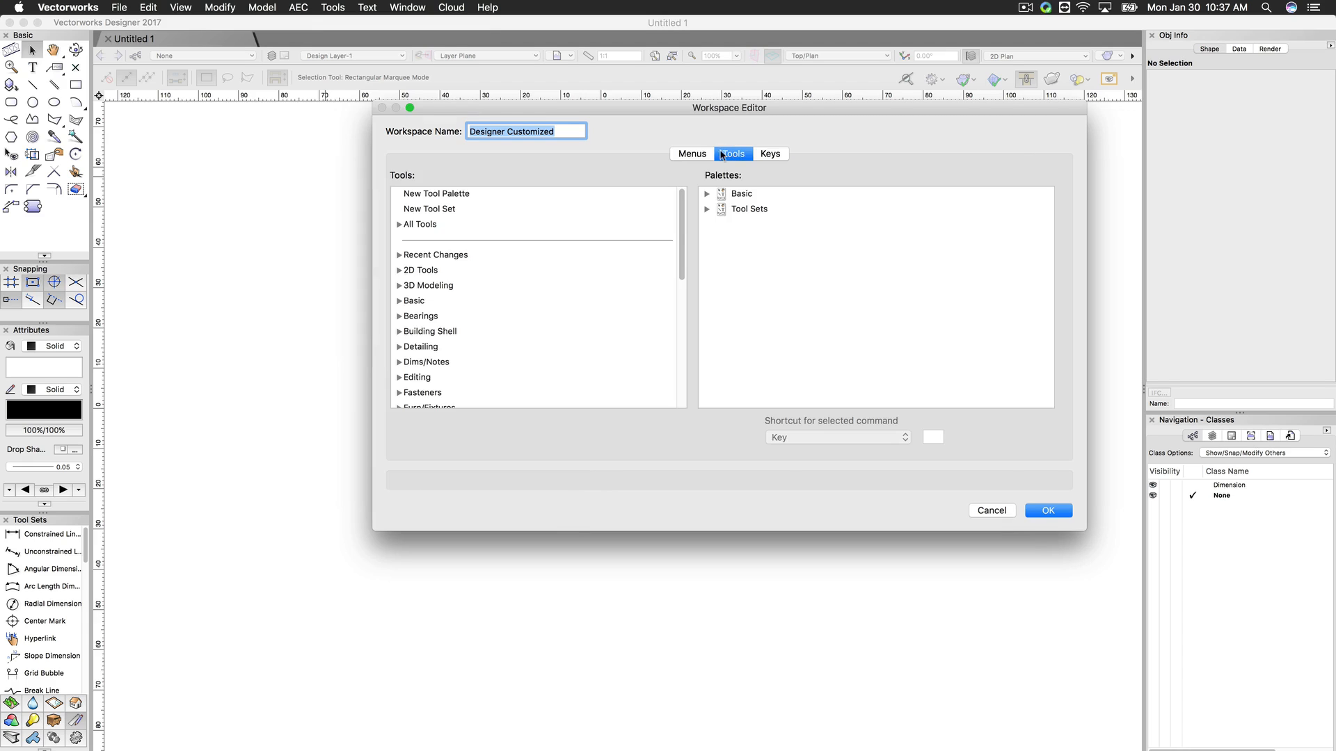
click(687, 153)
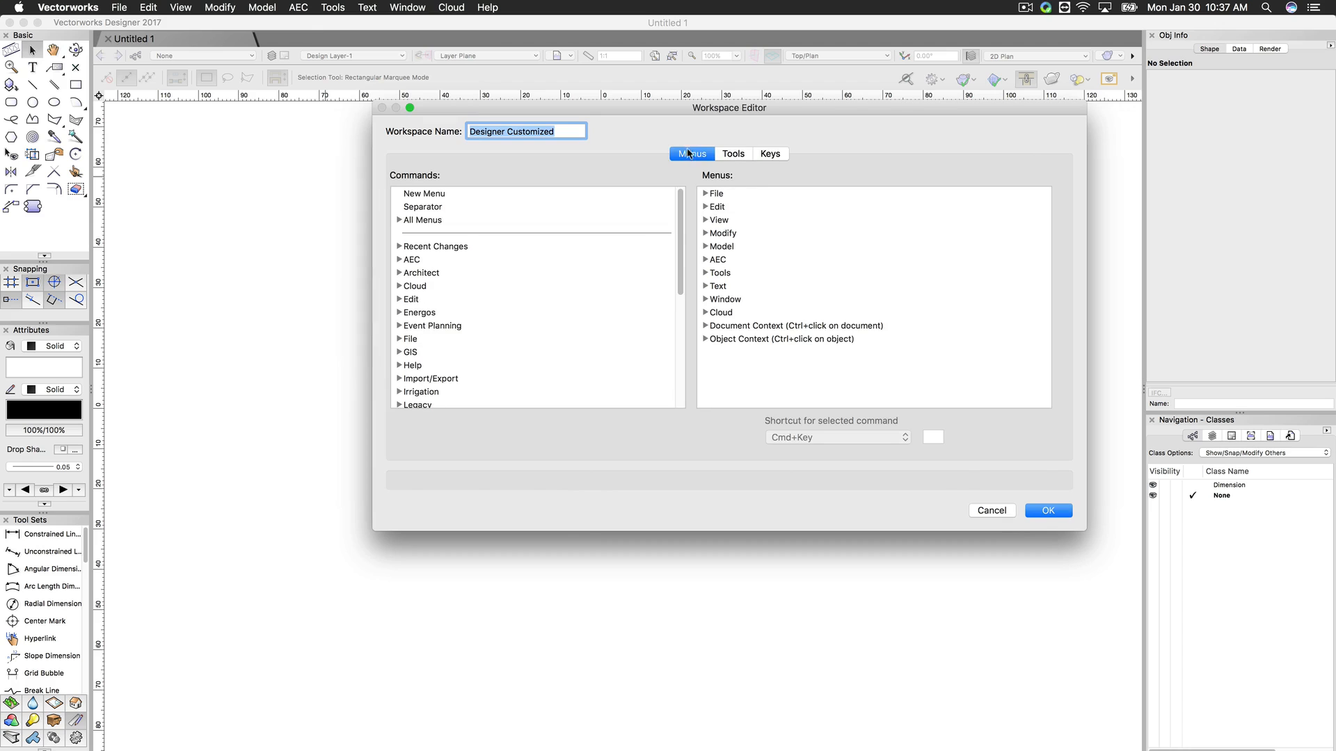
click(1000, 513)
Step: Open the list of workspaces, reveal the Designer Customized workspace file in Finder and close the Finder windows
click(329, 8)
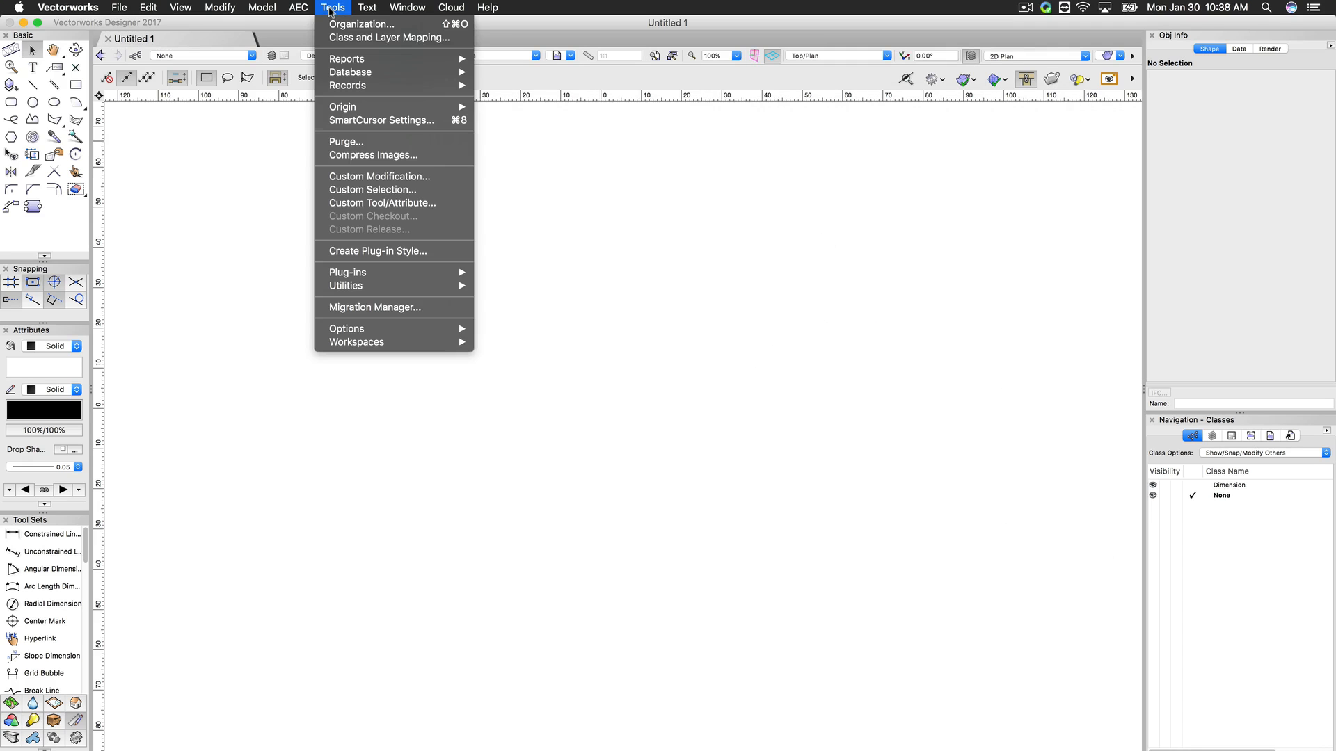
mouse_move(400, 343)
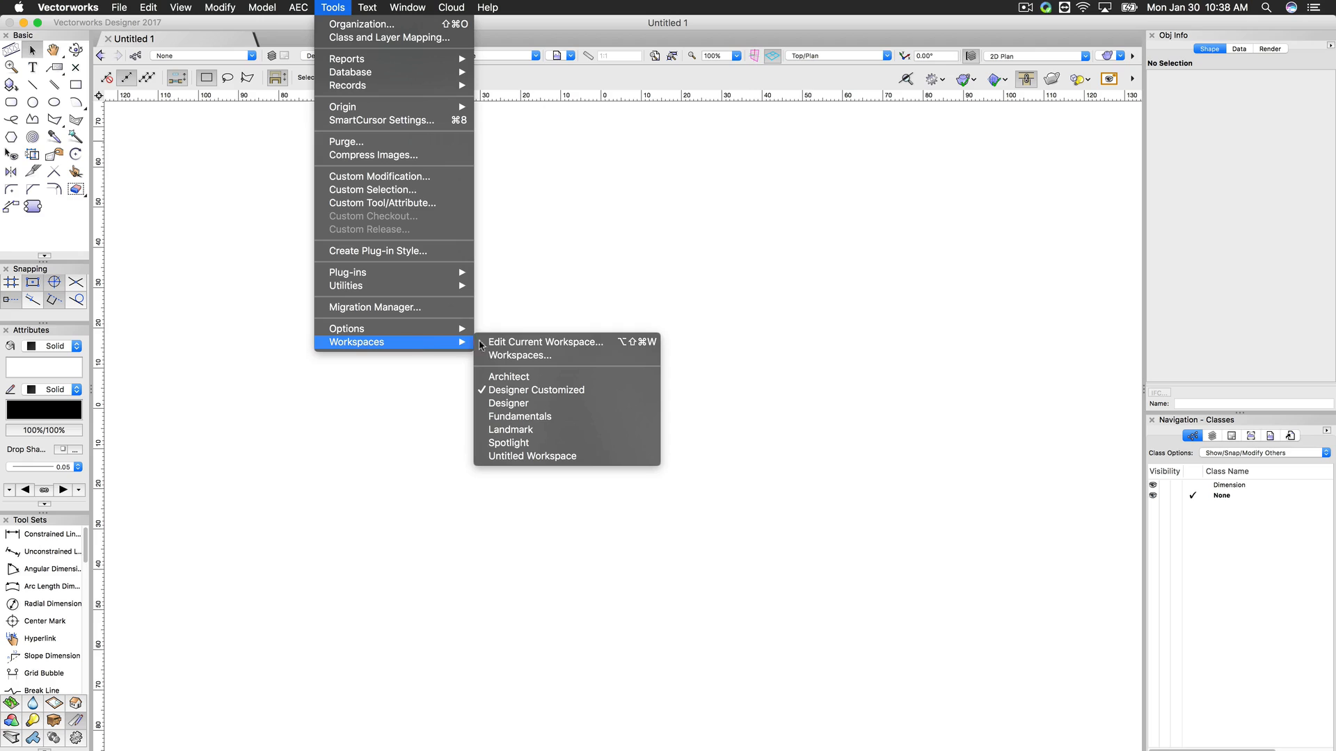
click(534, 355)
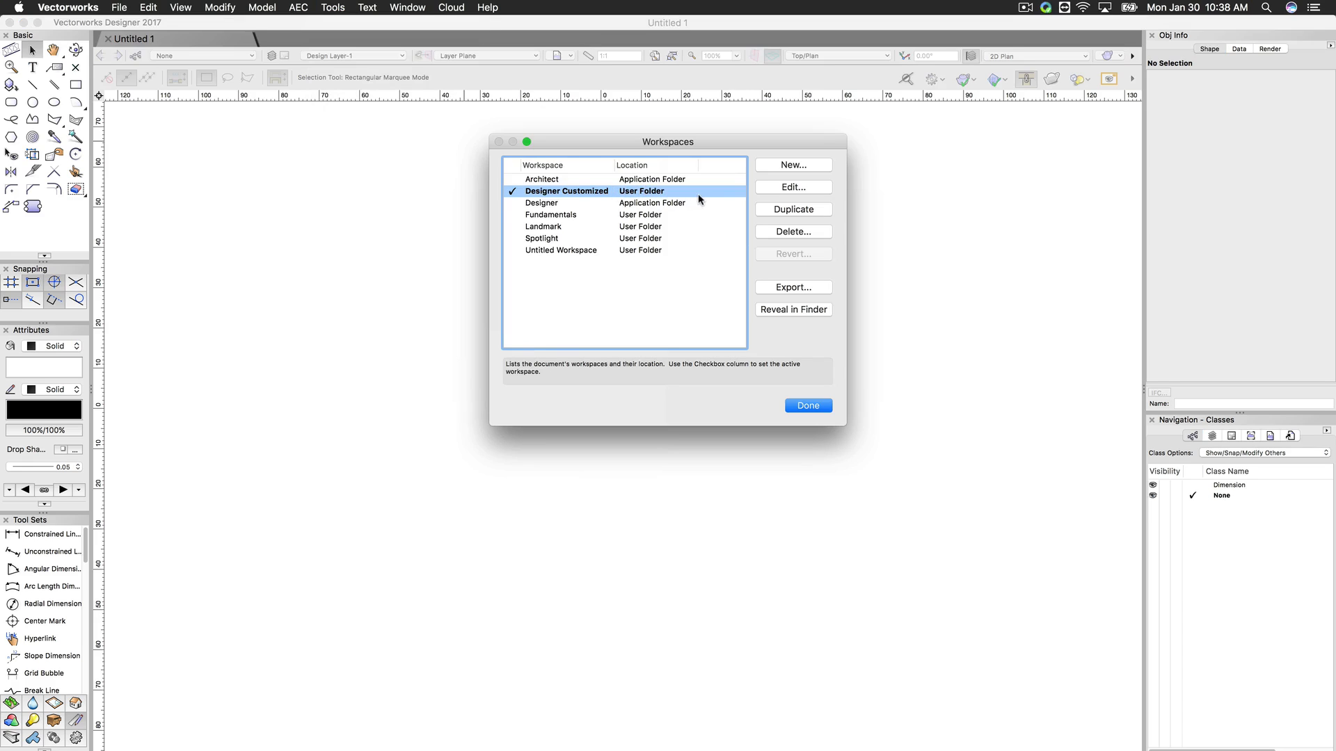
click(788, 312)
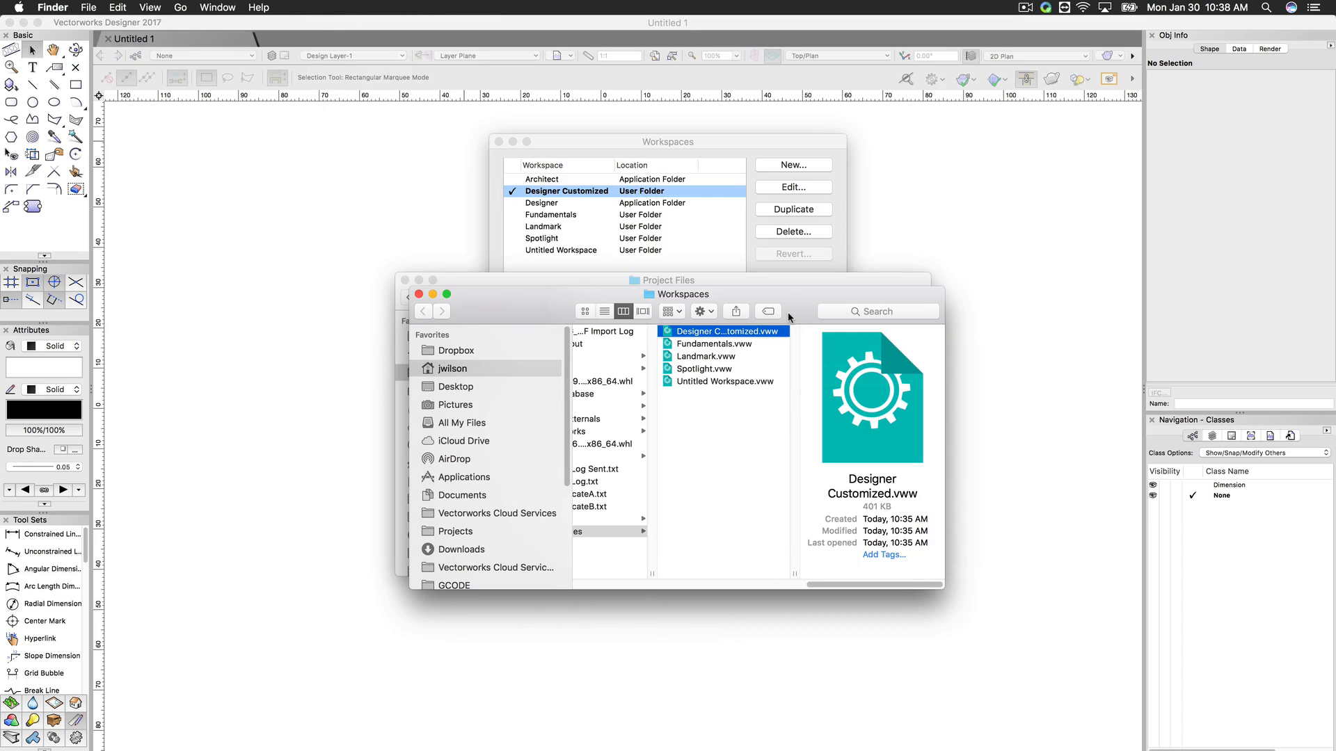
mouse_move(858, 583)
mouse_down()
mouse_move(717, 585)
mouse_move(854, 586)
mouse_up()
click(418, 294)
click(405, 280)
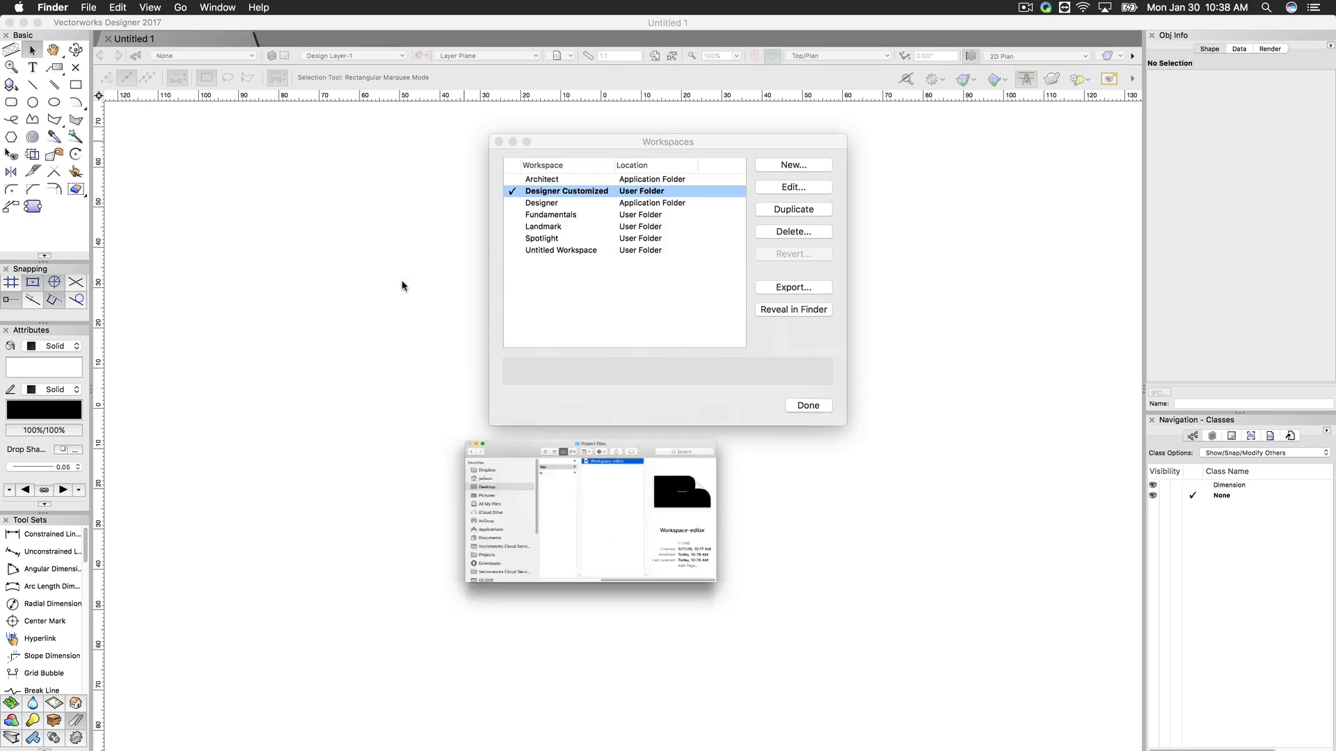
Step: Select the Architect workspace, reveal its file in the application's Workspaces folder in Finder and close the Finder window
click(612, 177)
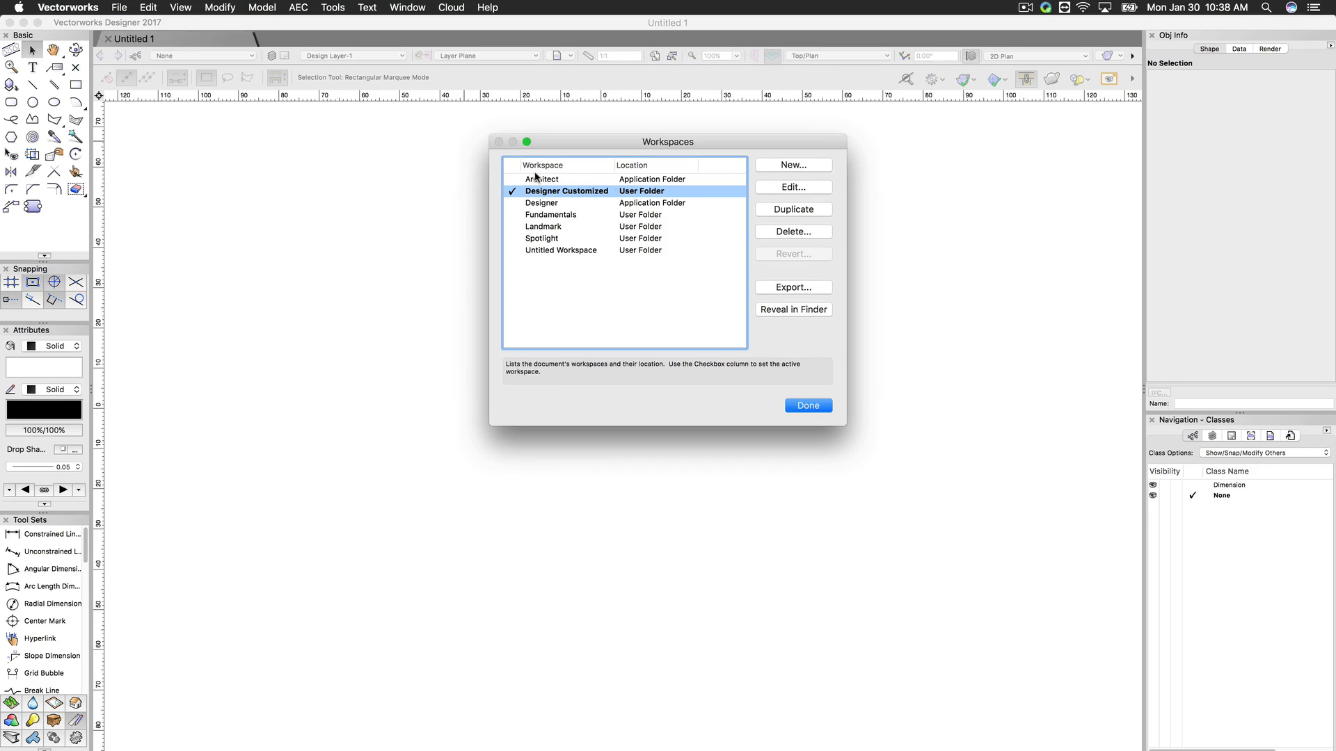
click(541, 180)
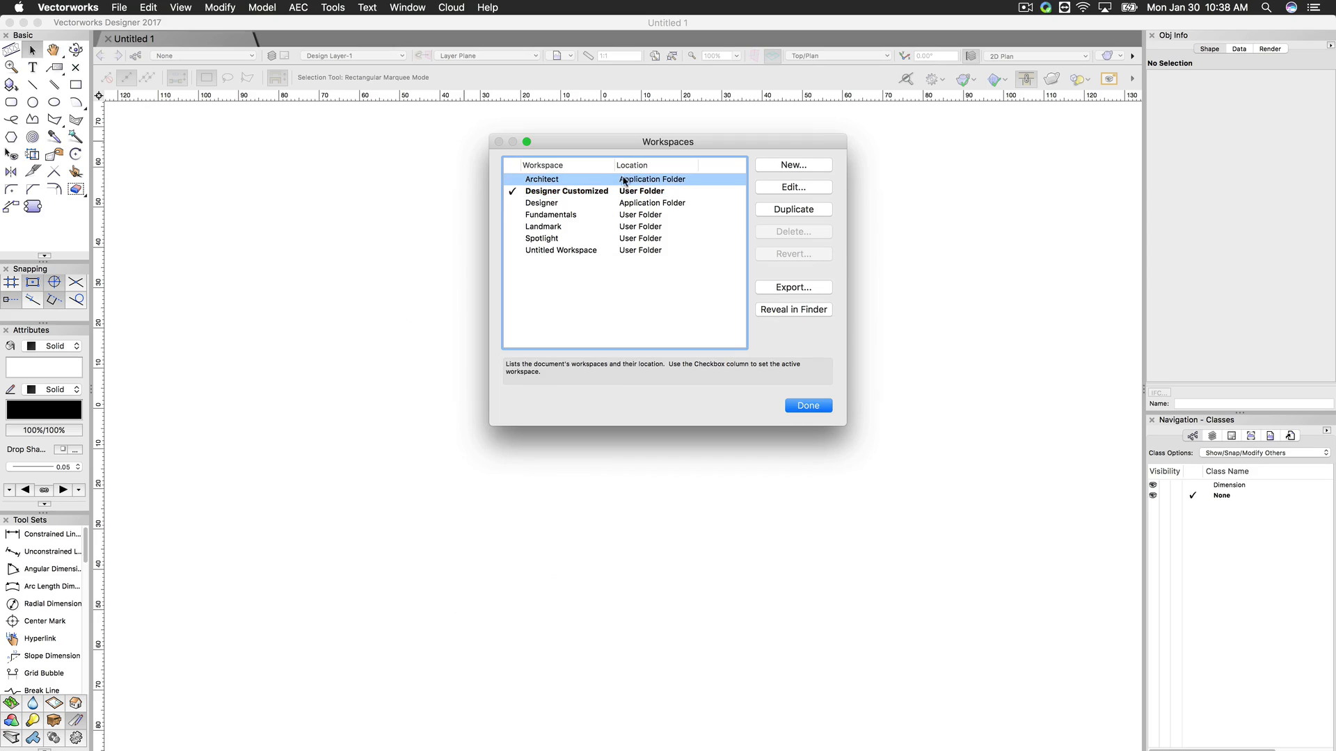
click(794, 310)
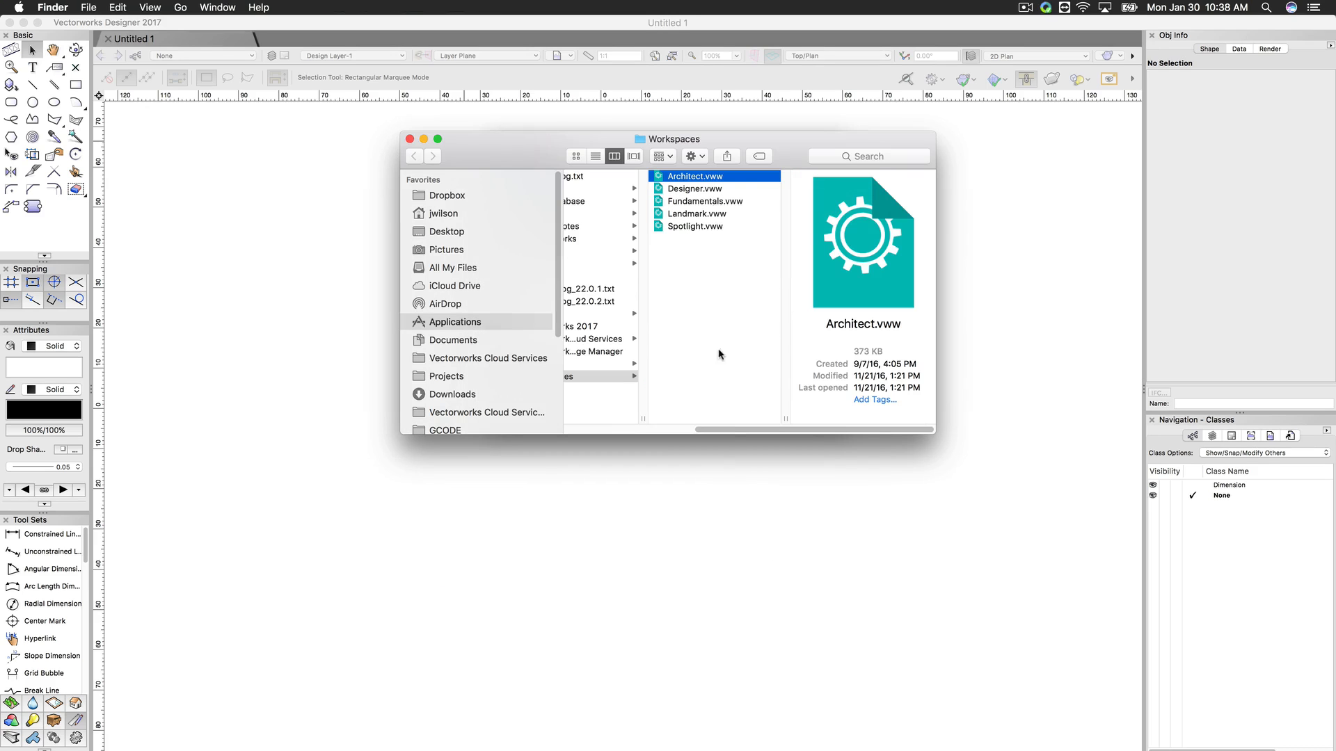
mouse_move(738, 430)
mouse_down()
mouse_move(626, 431)
mouse_move(732, 432)
mouse_up()
drag(740, 133, 590, 357)
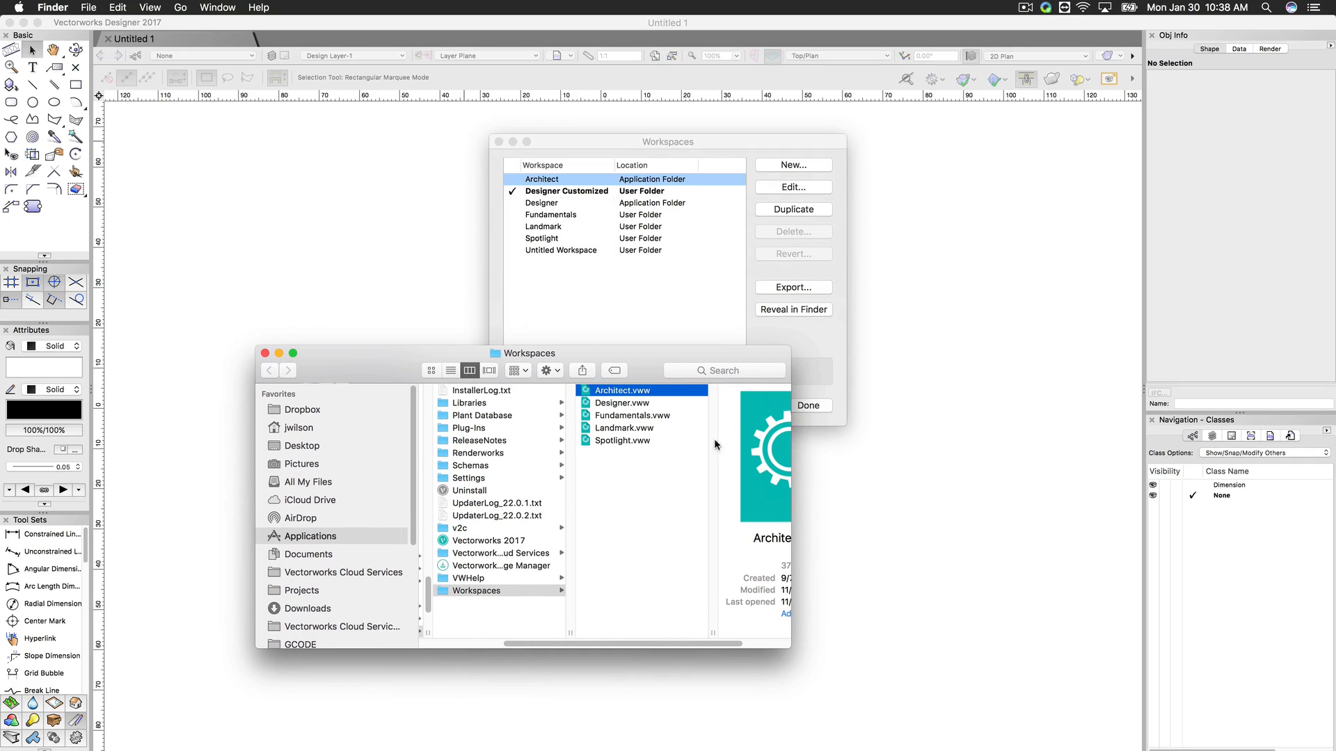
click(676, 262)
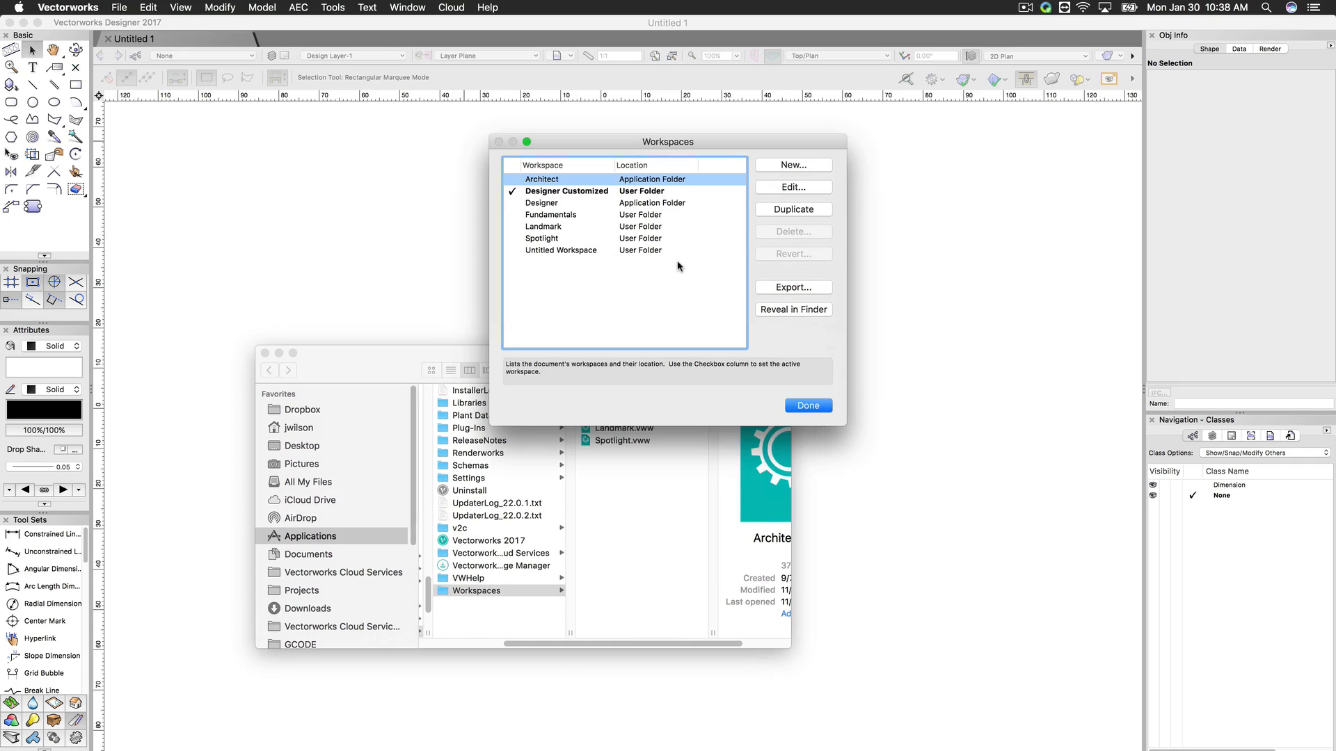
click(265, 353)
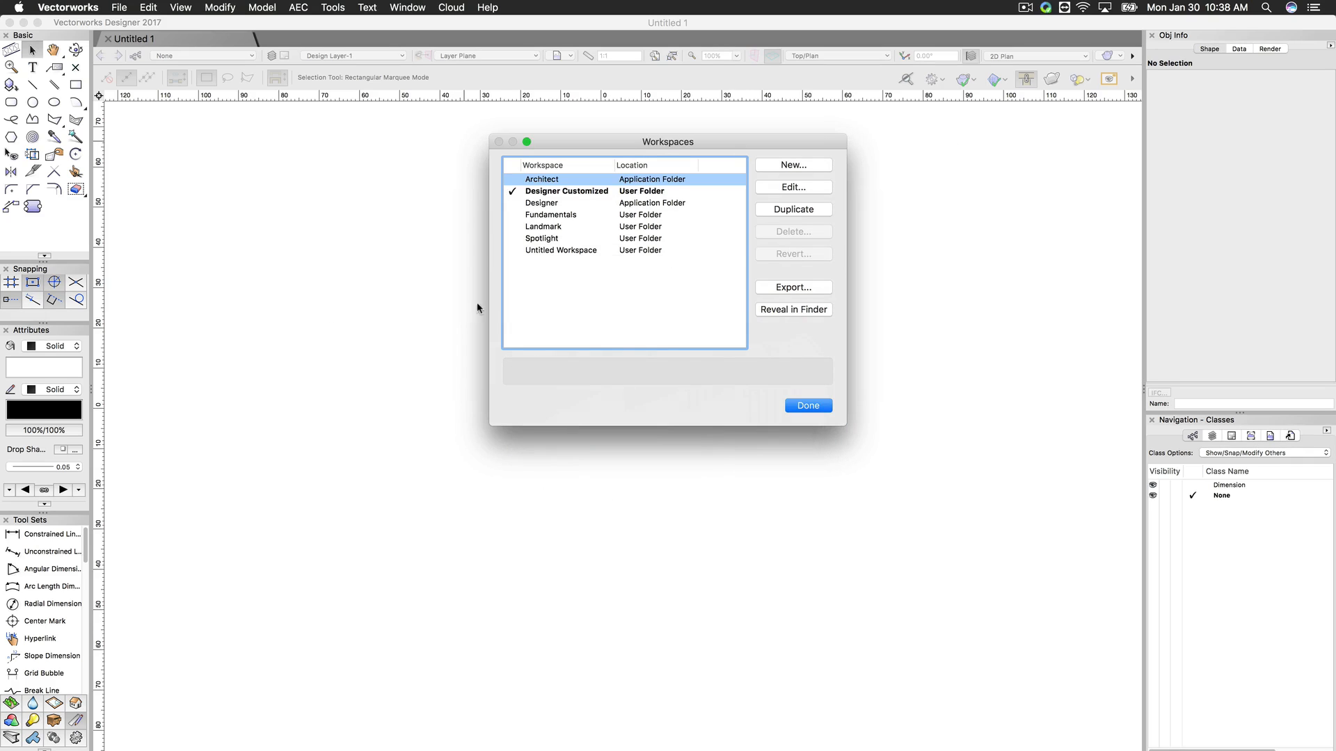
Step: Export the Architect workspace to the Desktop as a text file named Architect Workspace
click(784, 288)
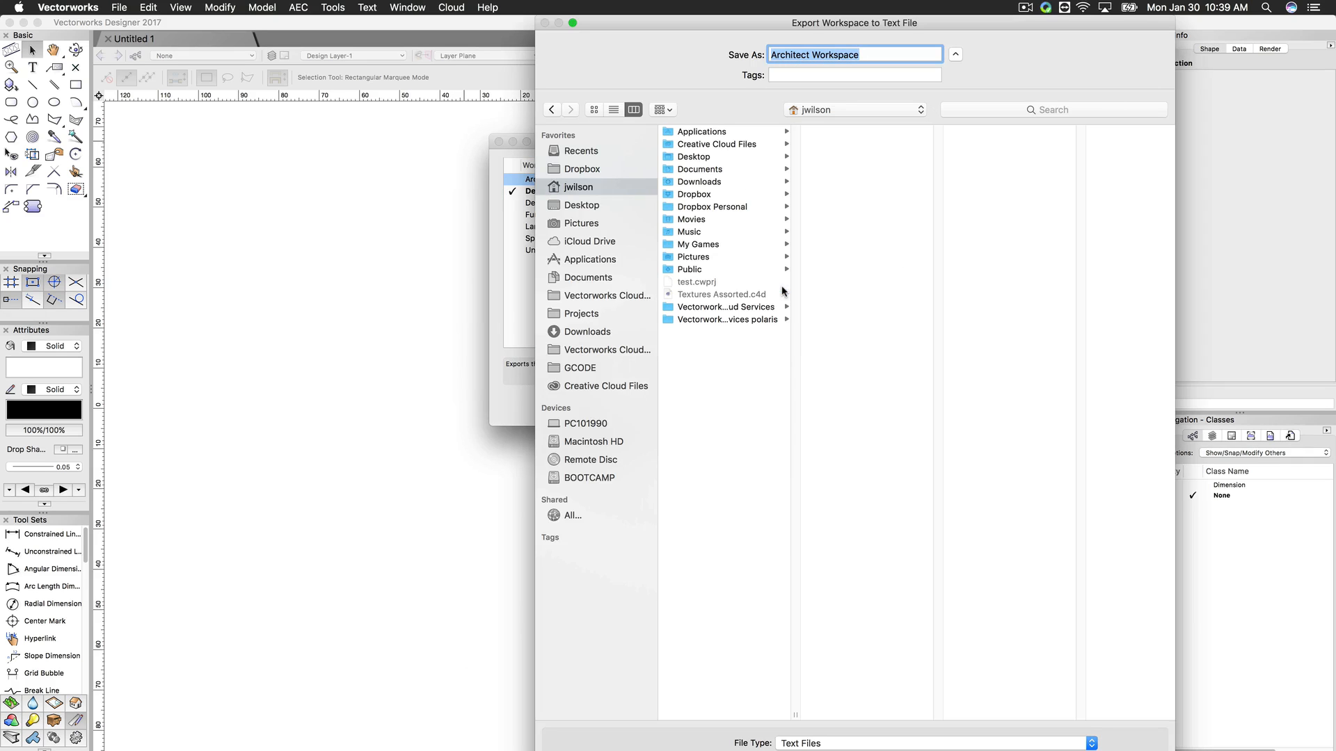
click(584, 205)
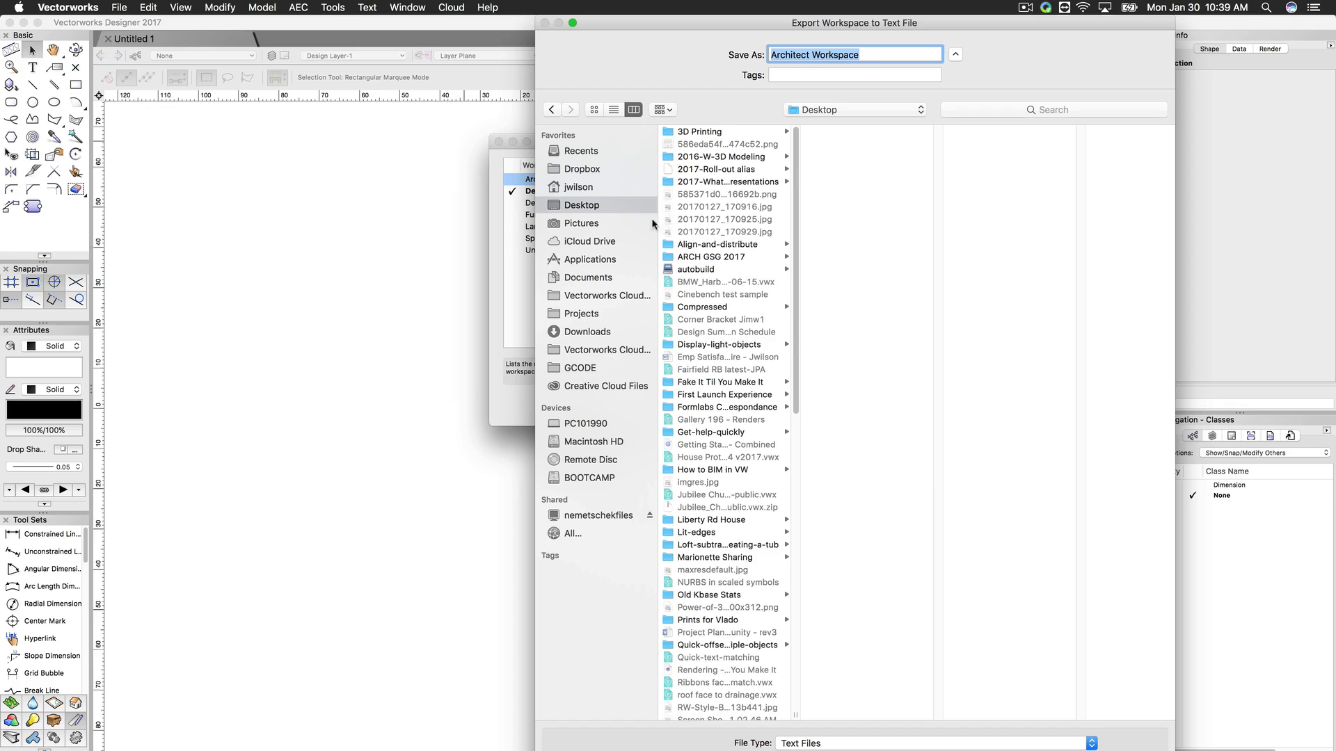
key(Return)
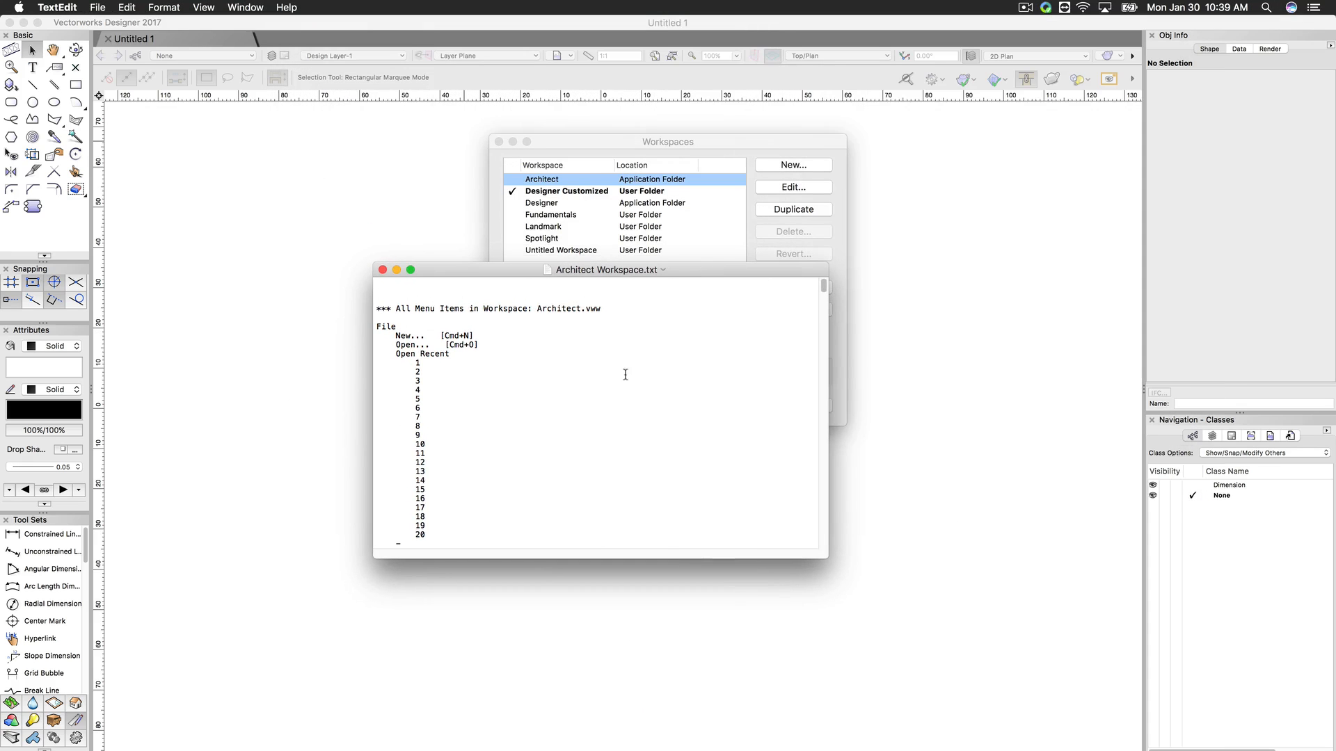
Step: Review the menu items, tools and shortcuts listed in the exported Architect Workspace text file and close it
scroll(625, 378, down, 15)
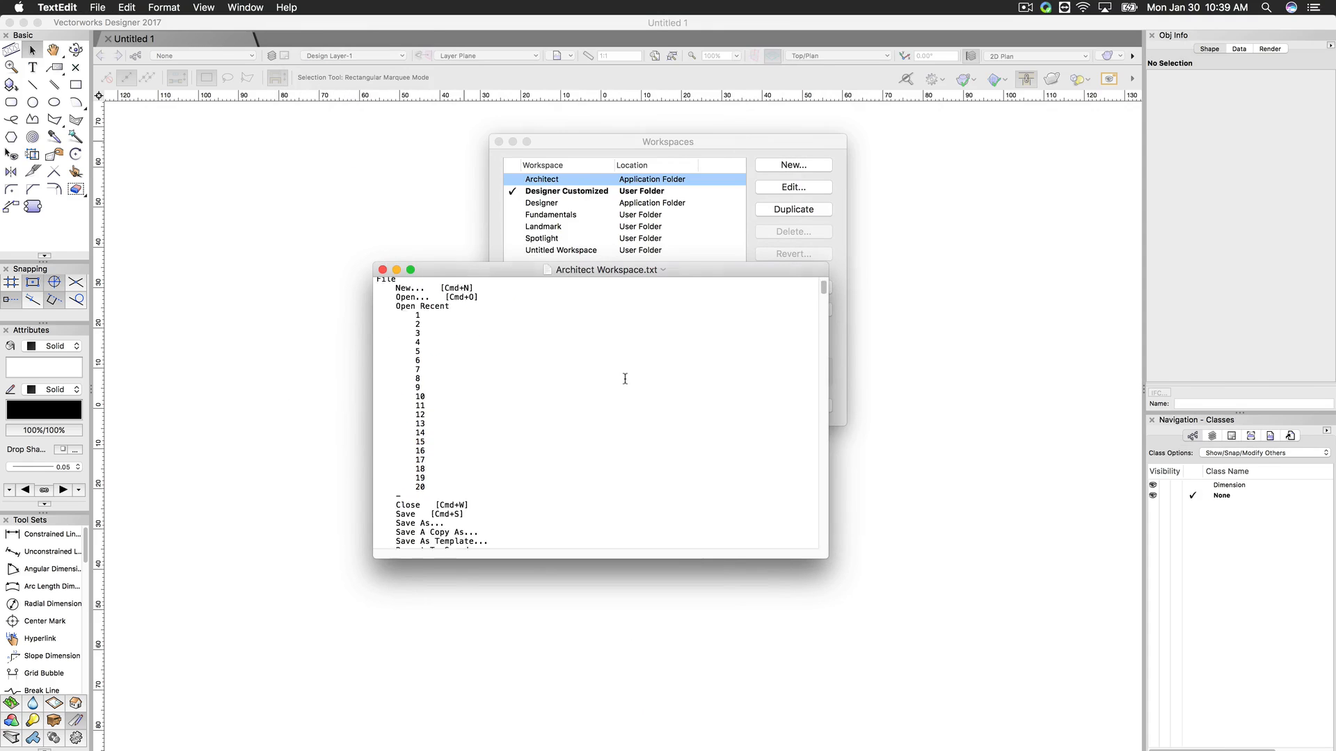
scroll(625, 379, down, 12)
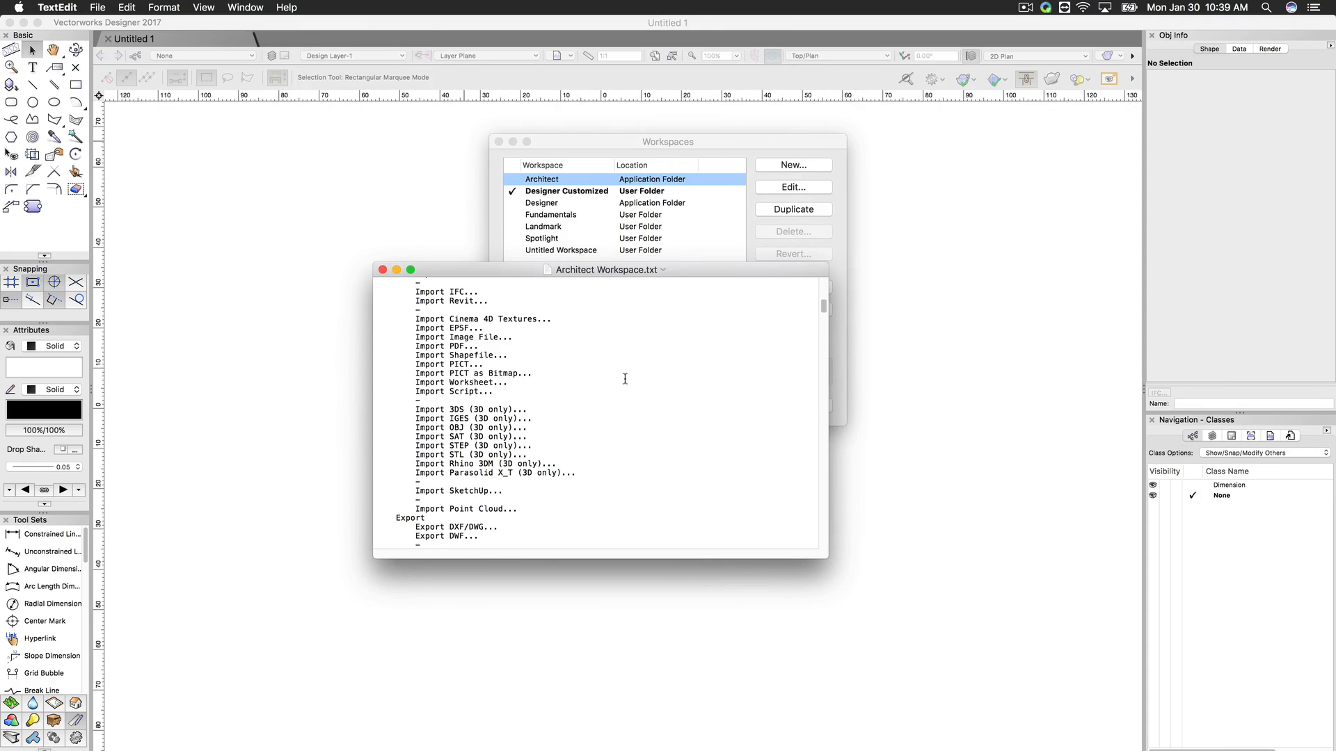
scroll(625, 379, down, 15)
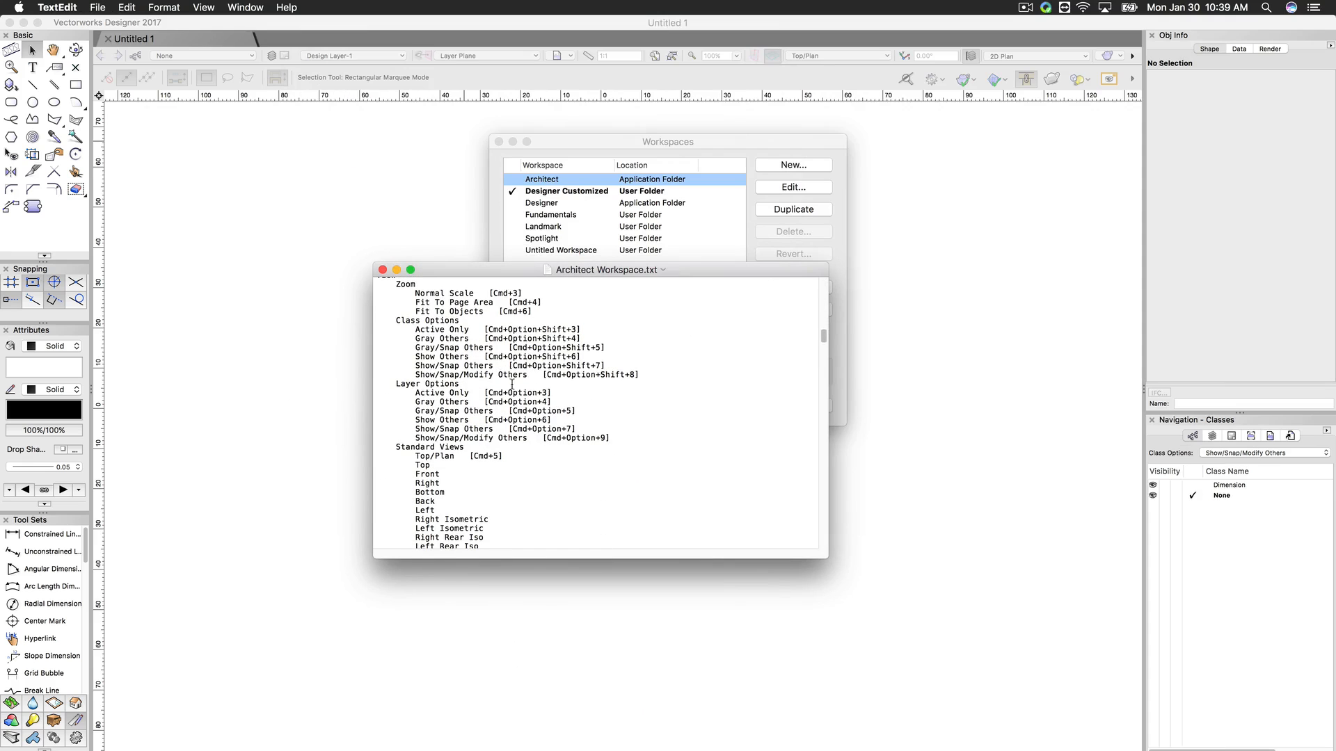
scroll(549, 463, down, 15)
scroll(549, 463, down, 15)
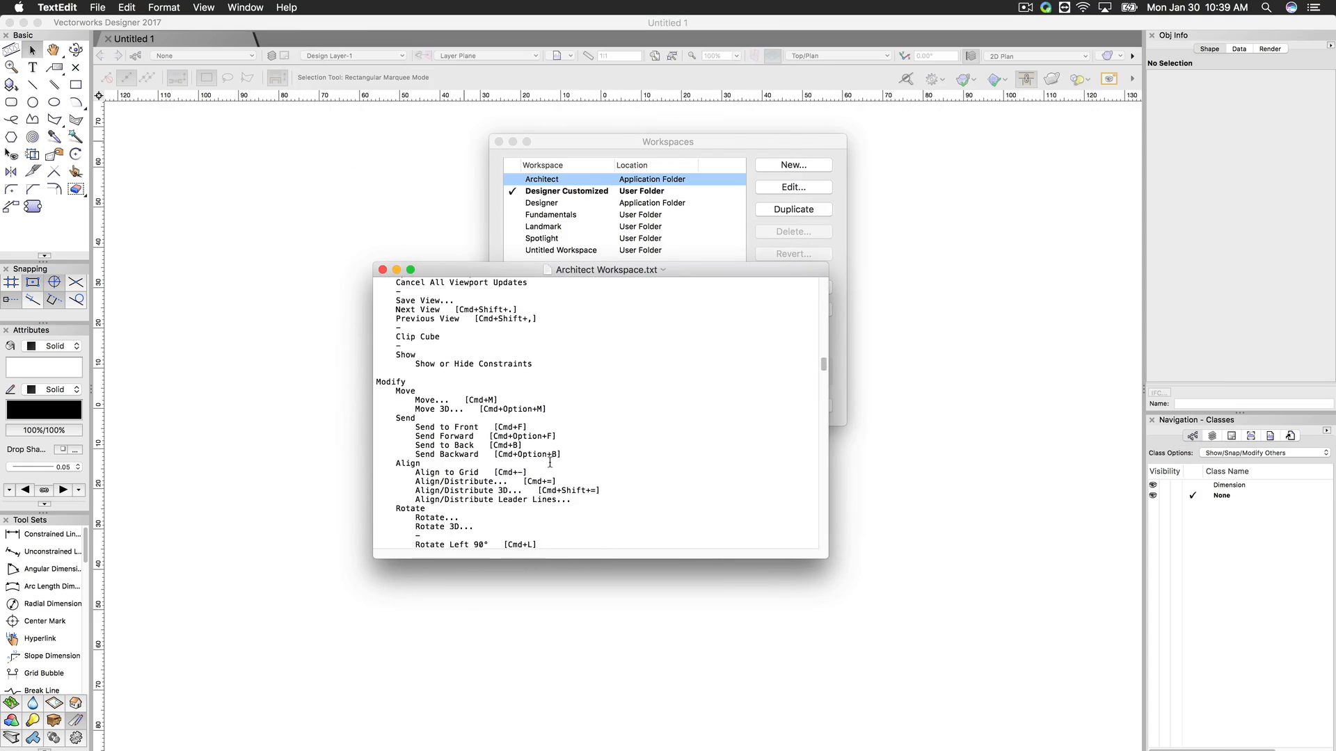
scroll(570, 460, down, 20)
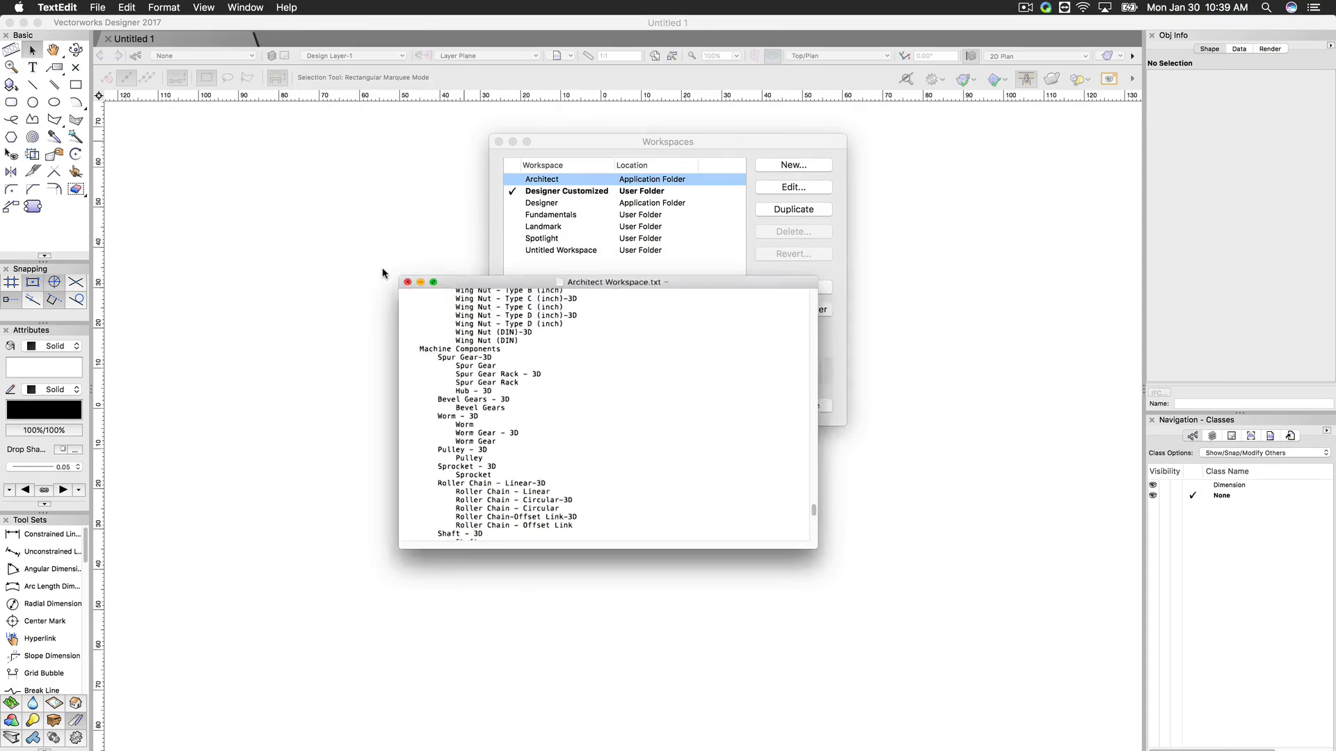
click(382, 269)
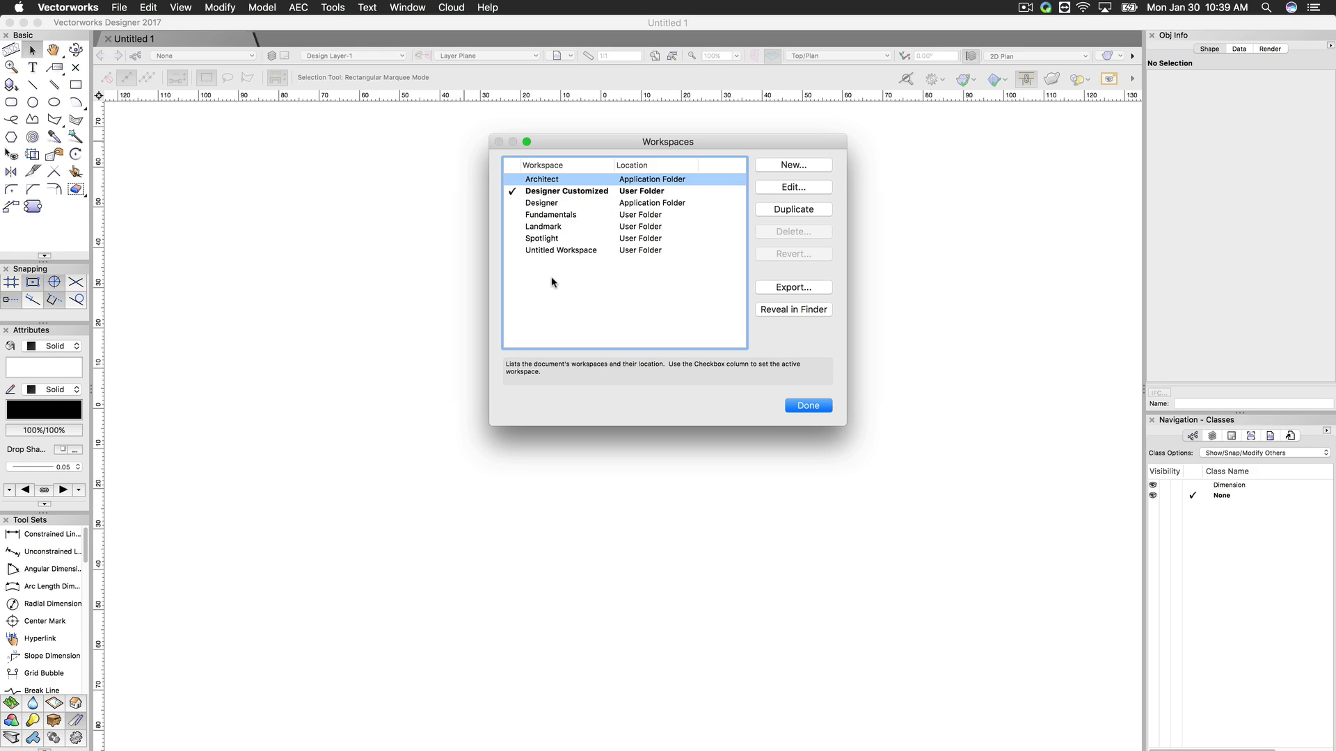
Step: Duplicate the Fundamentals workspace, open the copy in the Workspace Editor, and close the editor and the list of workspaces
click(550, 215)
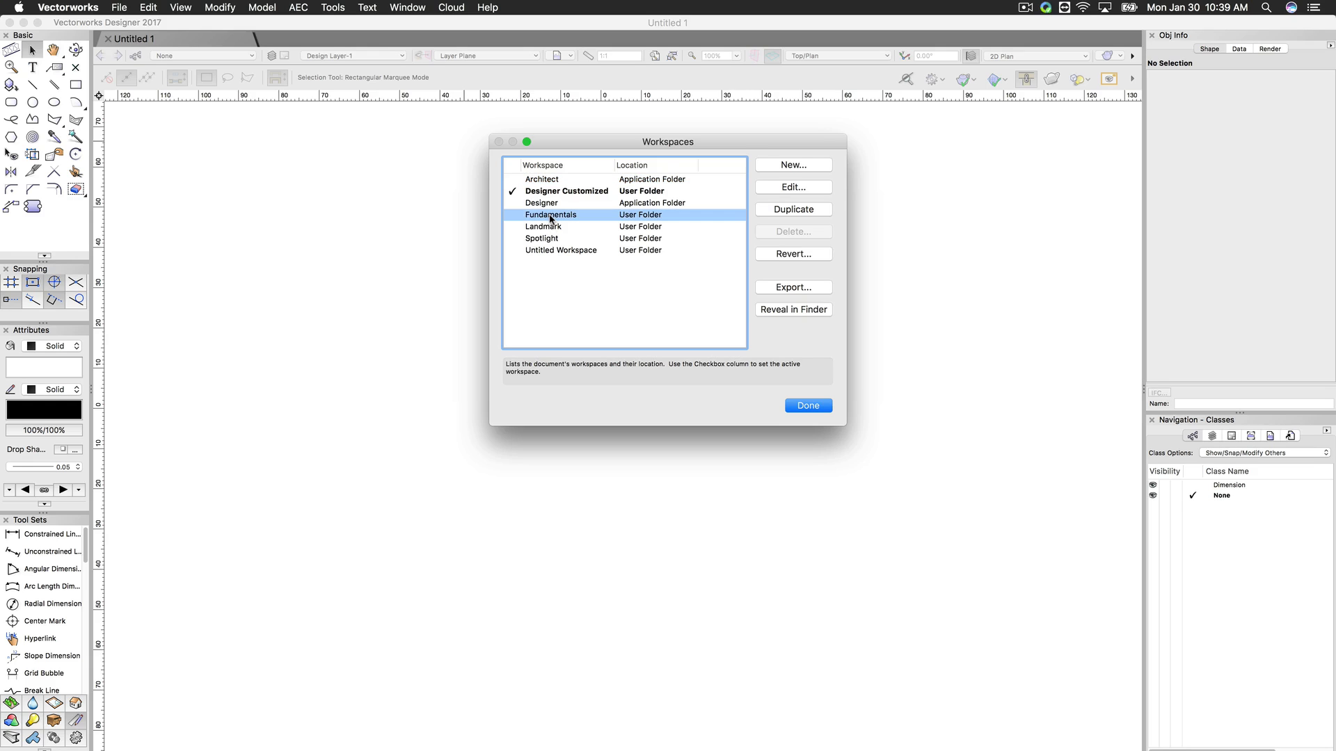
click(799, 210)
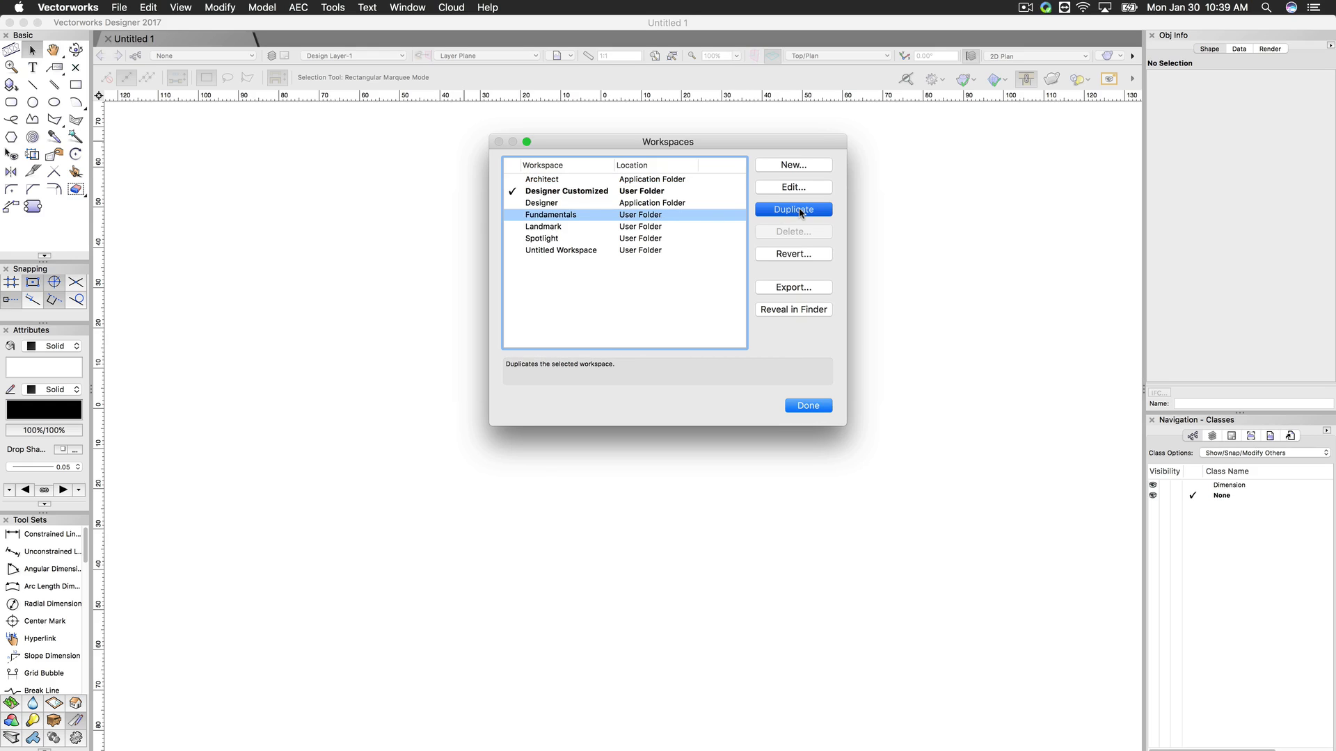
click(791, 188)
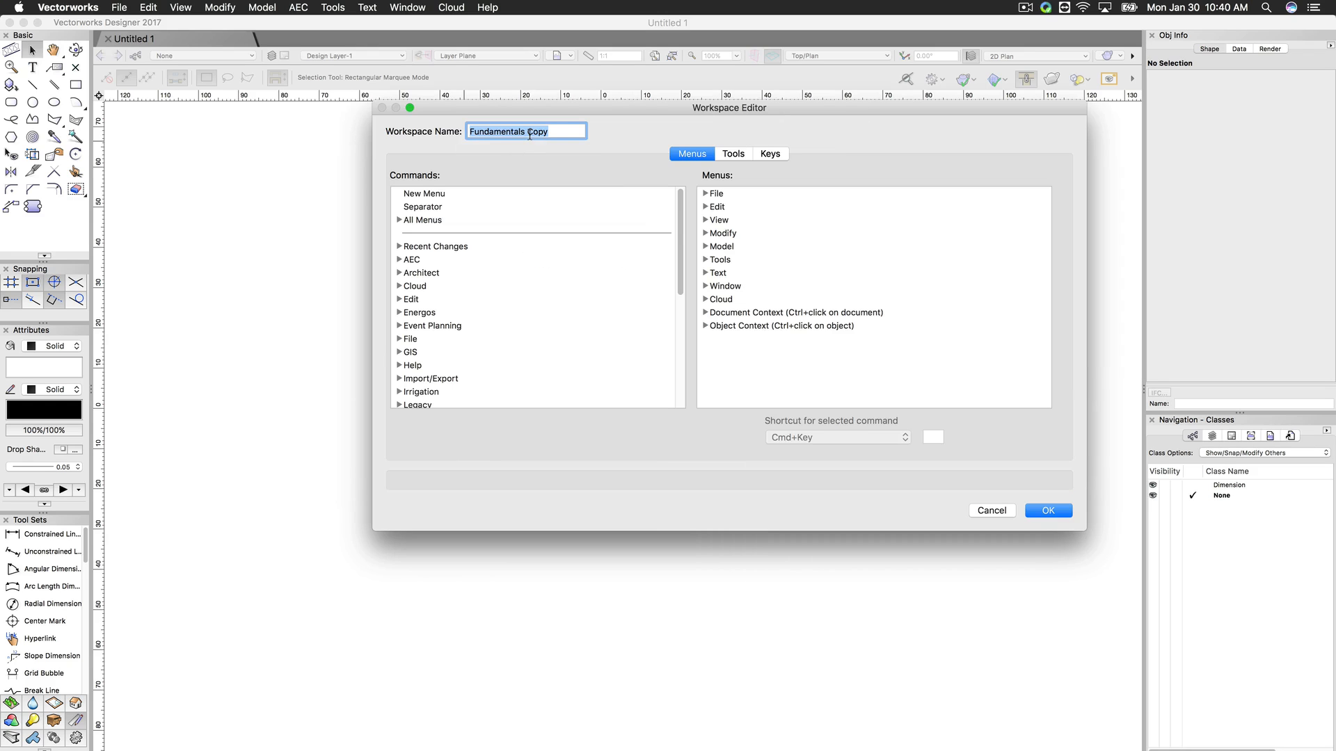
text(My Custom Workspace)
click(1030, 513)
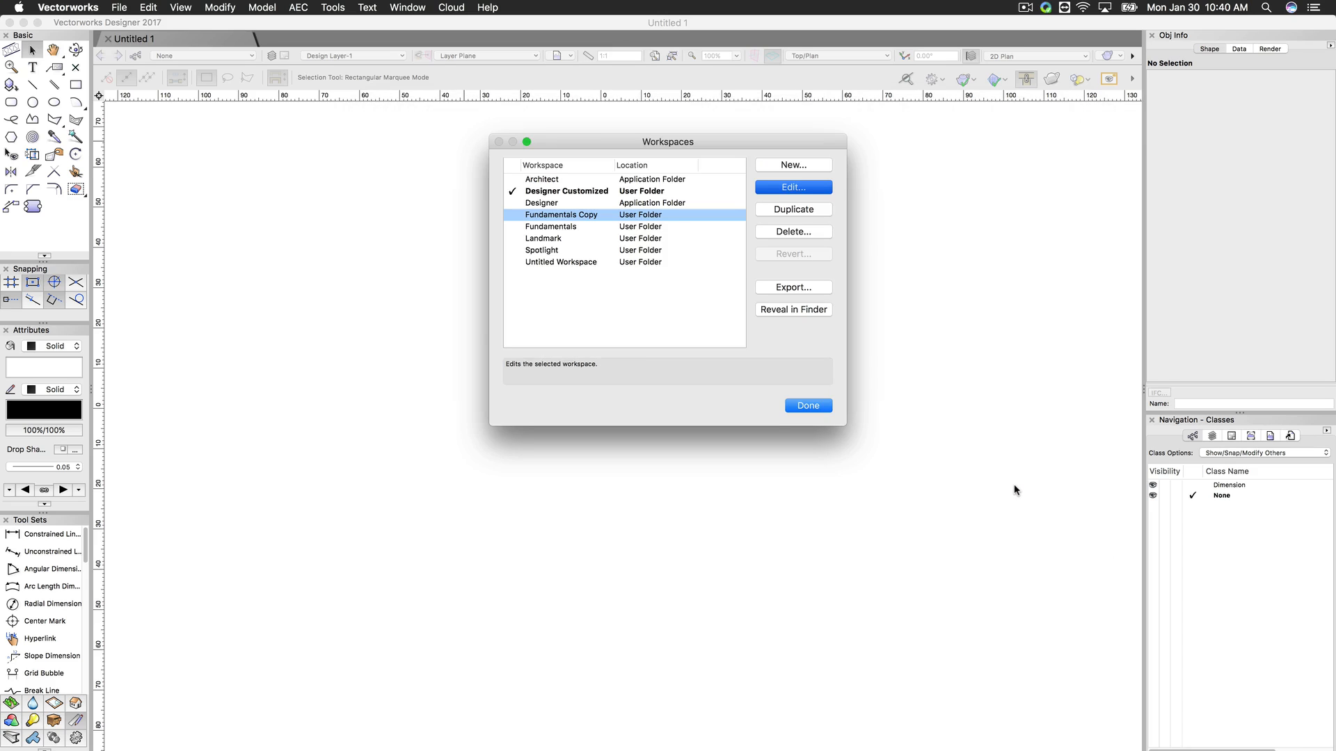
click(810, 405)
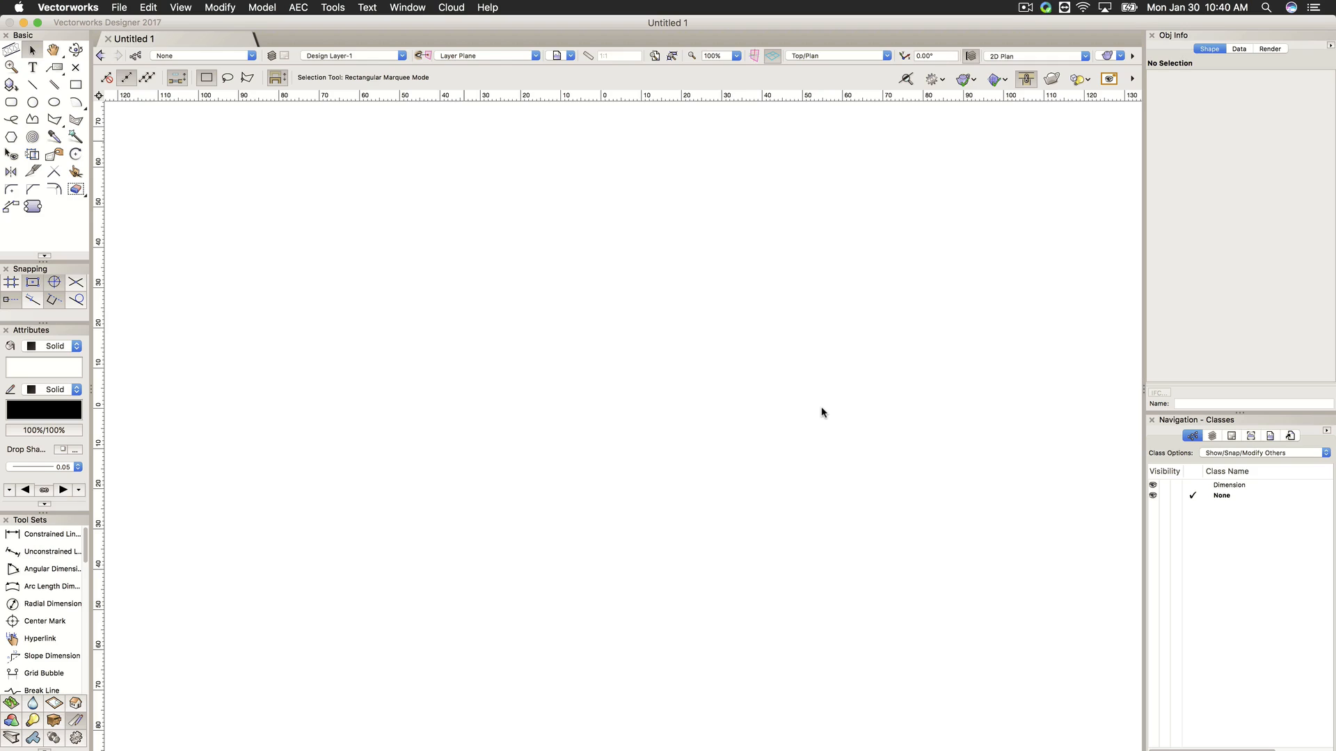
Step: Tear off the Space Planning tool set as its own palette and dock it between the Object Info and Navigation palettes
click(54, 705)
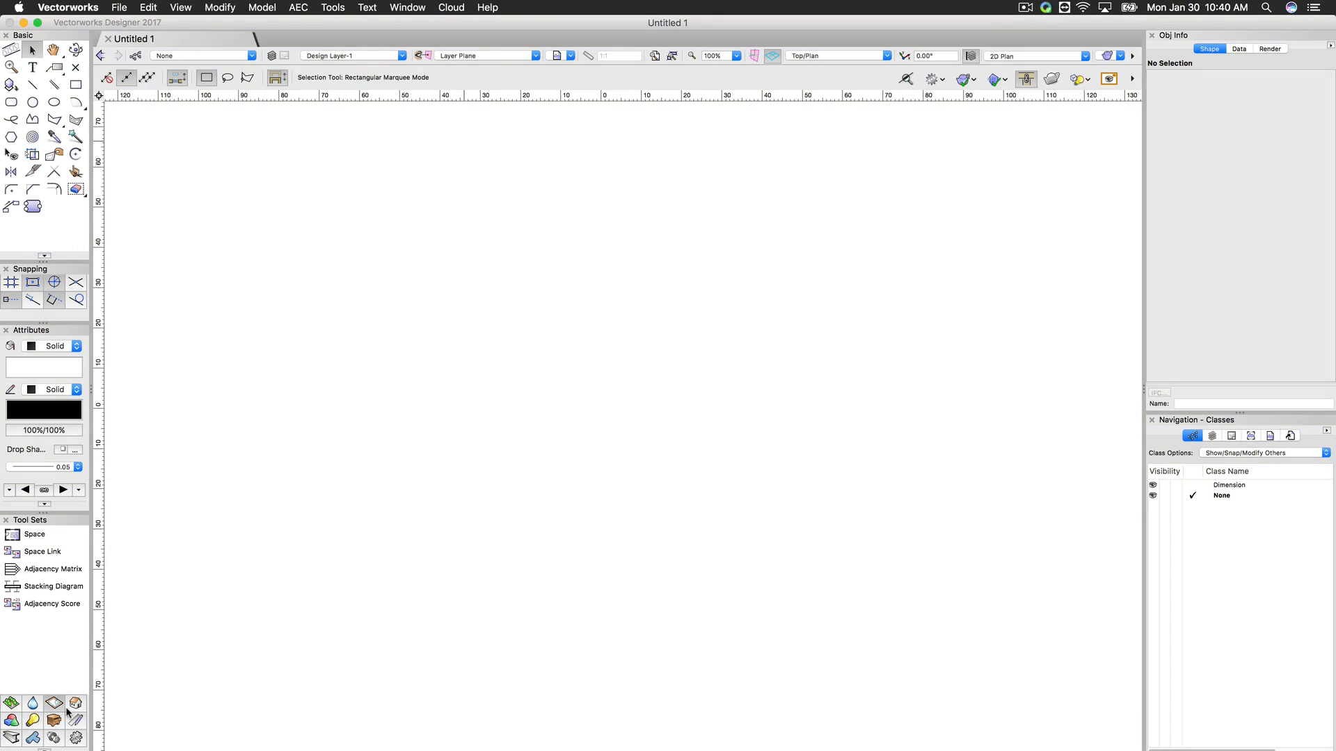
drag(68, 711, 284, 400)
drag(282, 340, 1181, 415)
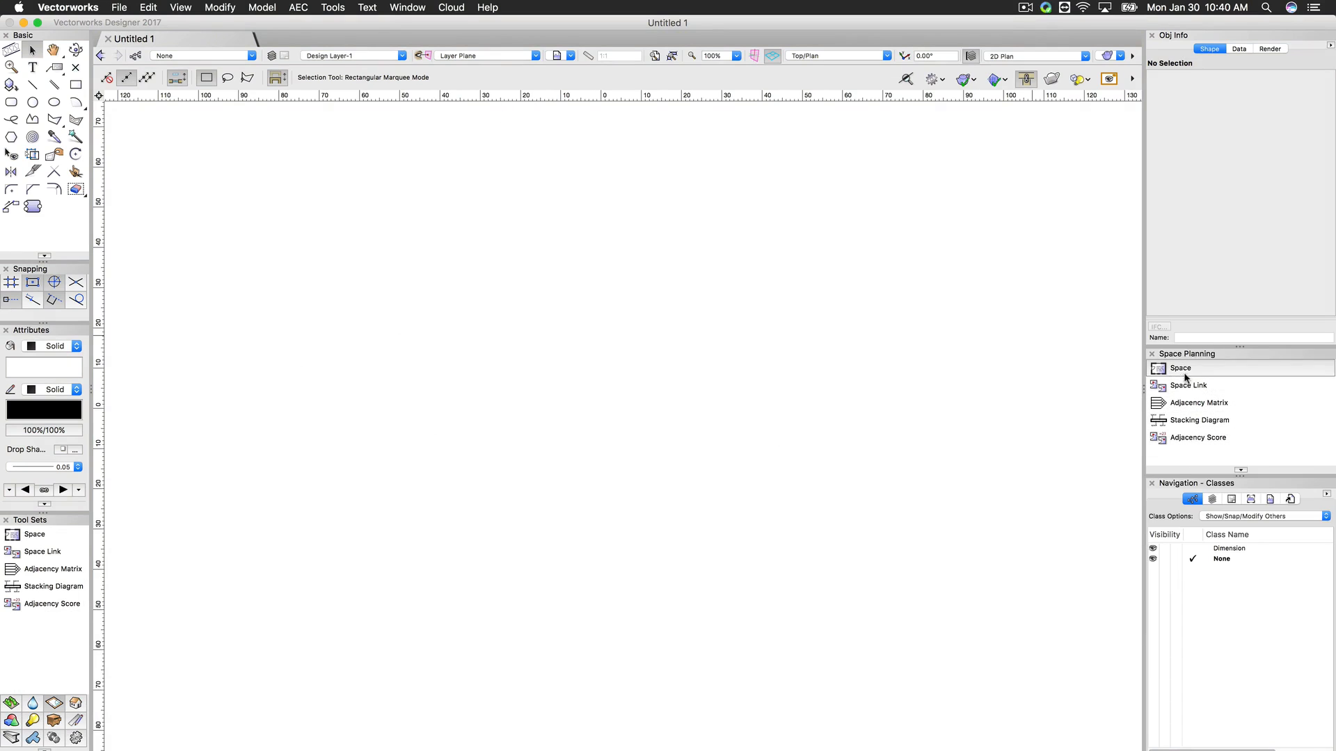
Step: Tear off the Site Planning tool set as its own palette and dock it between the Basic and Snapping palettes
click(12, 706)
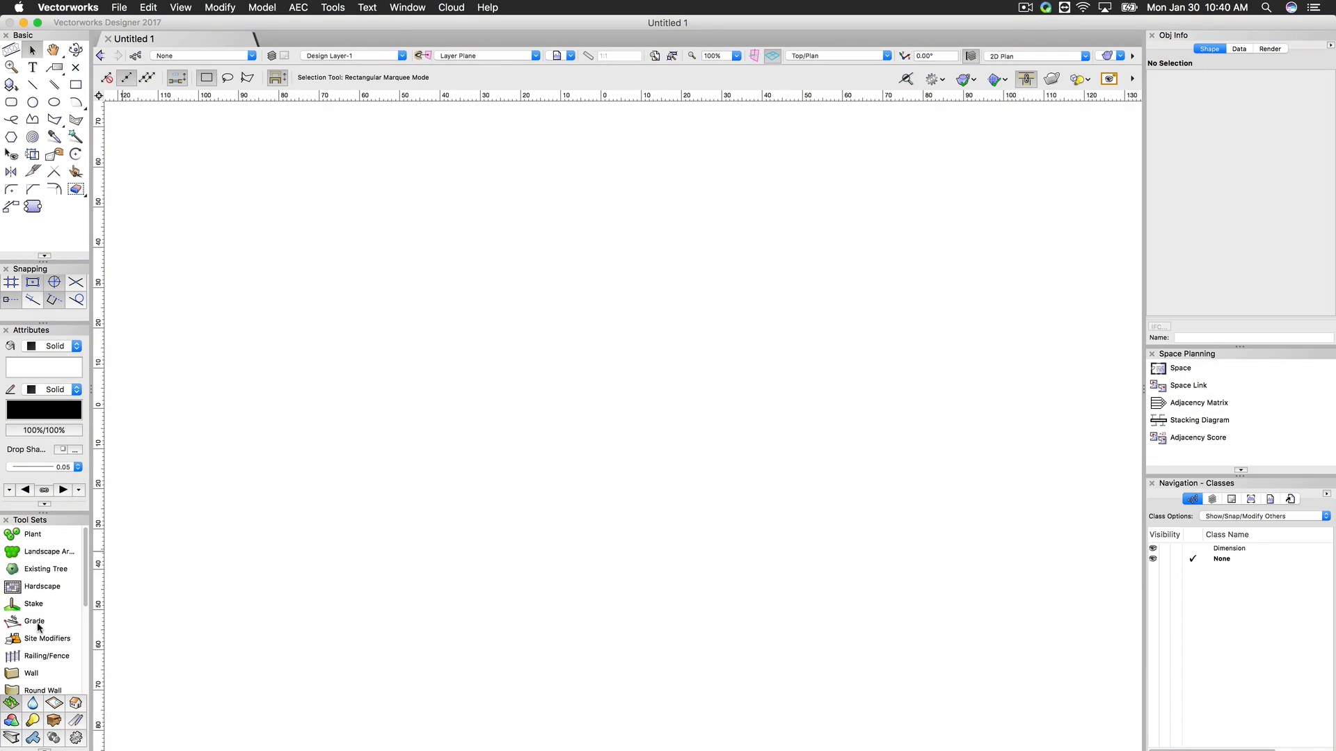
drag(11, 704, 236, 278)
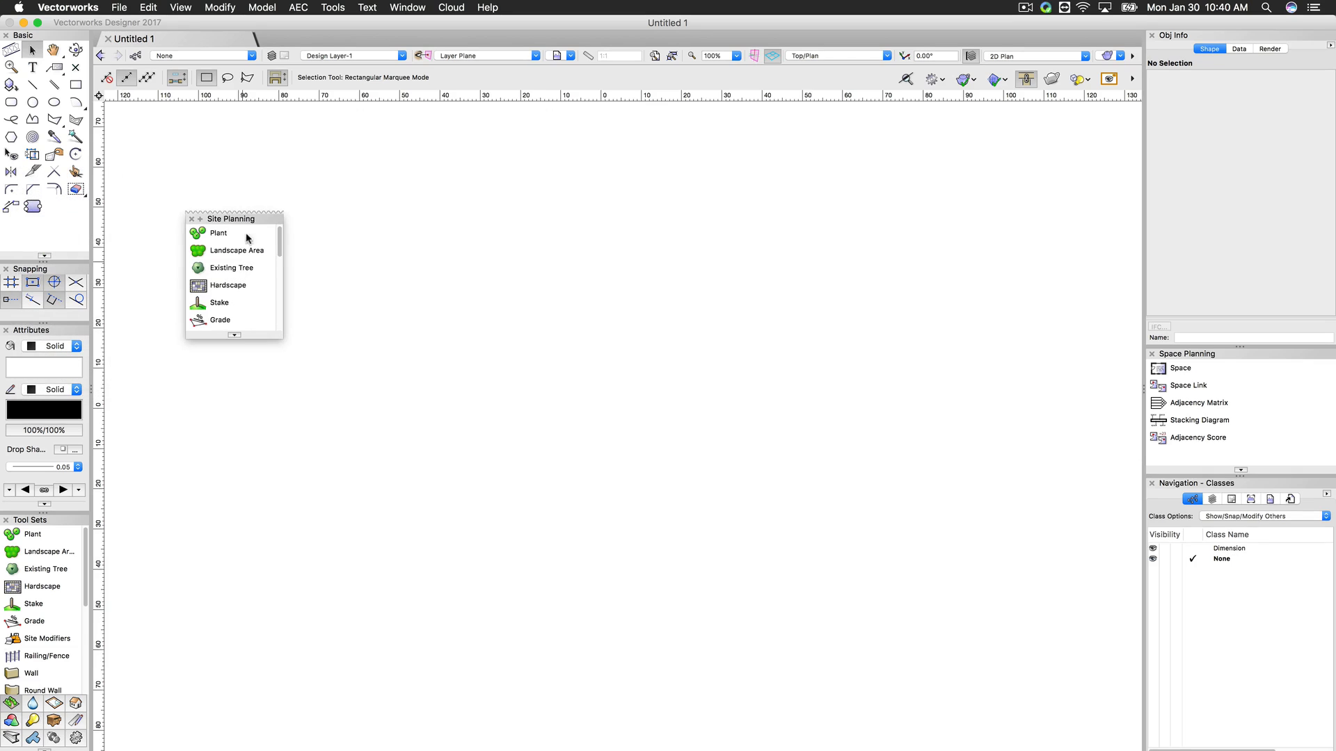
drag(227, 220, 56, 262)
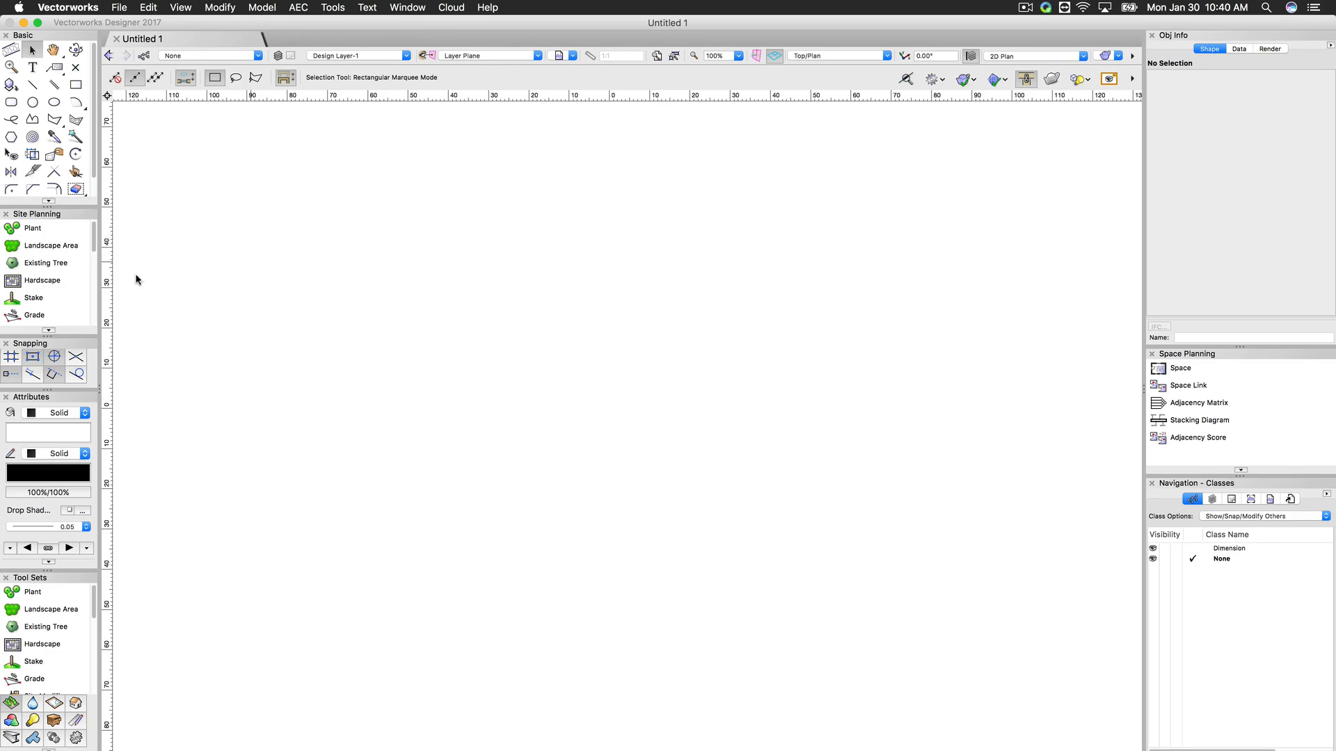
drag(165, 278, 176, 293)
Step: Save the current palette positions for the workspace
click(421, 9)
mouse_move(436, 25)
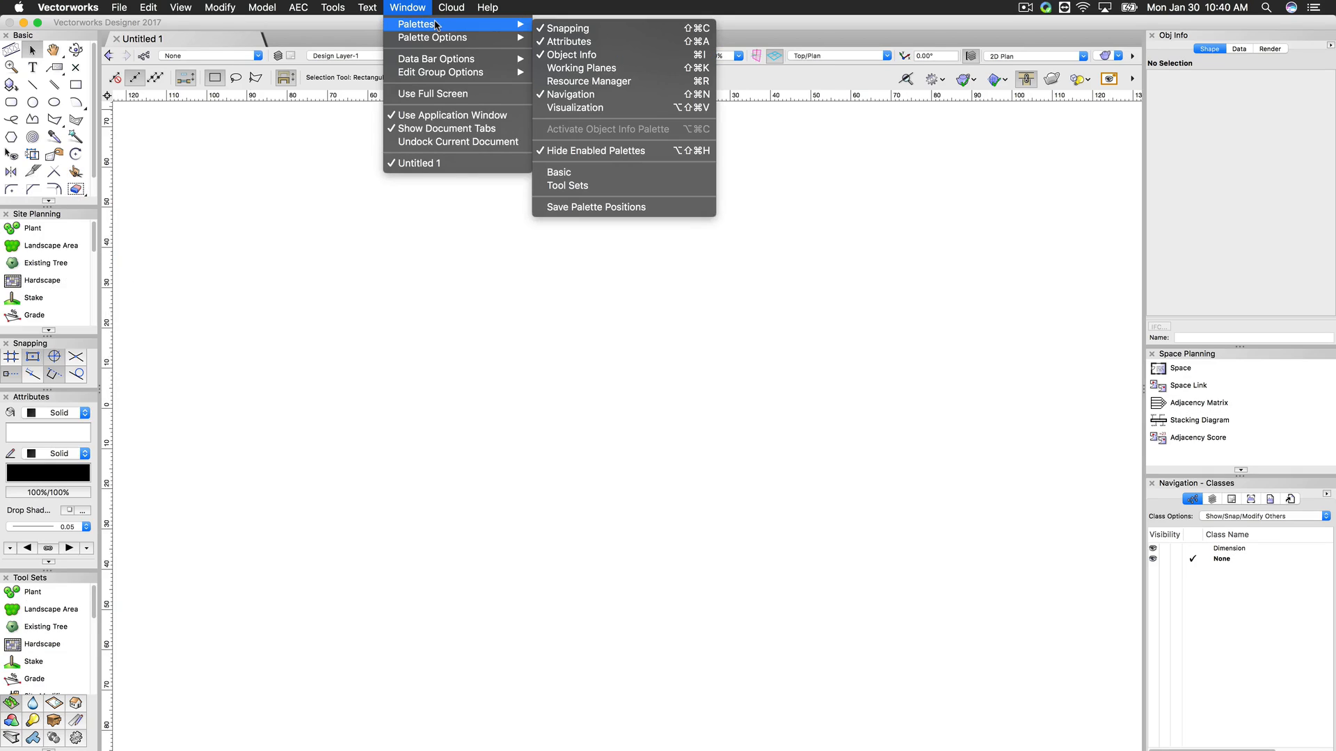
click(635, 210)
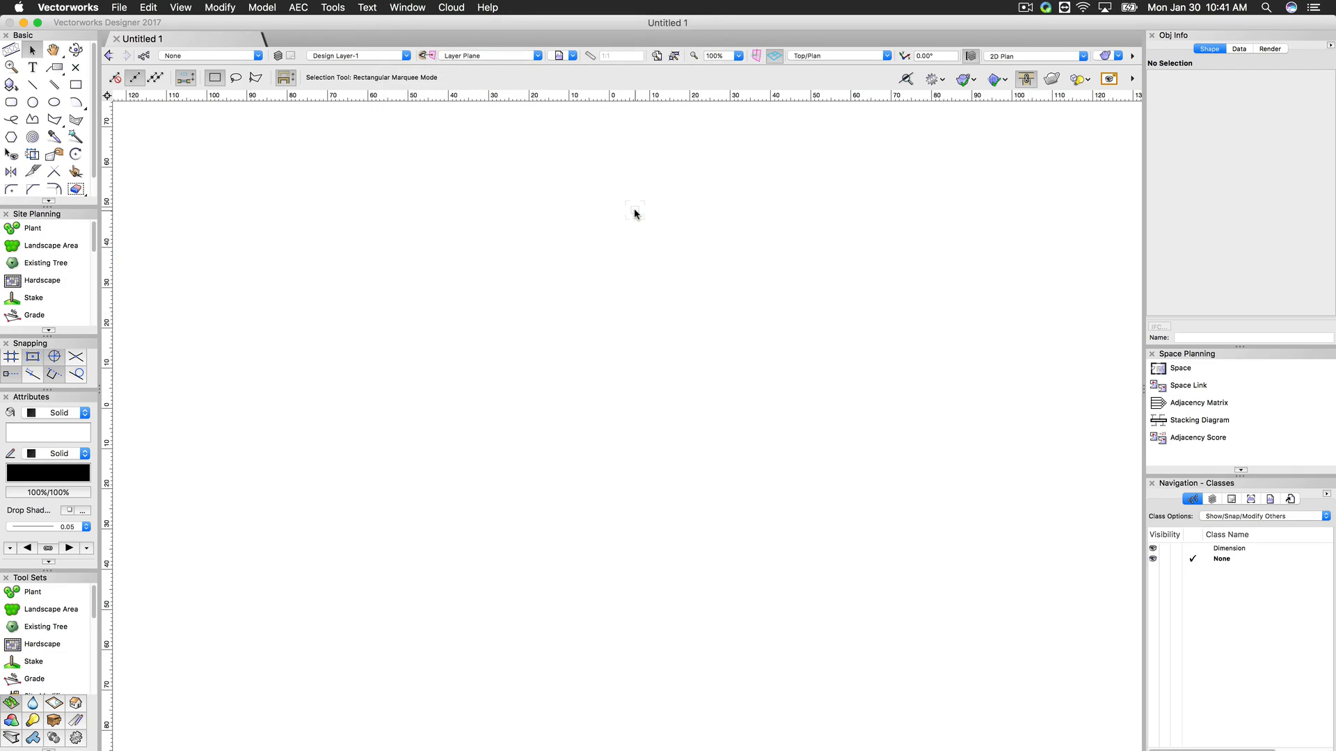